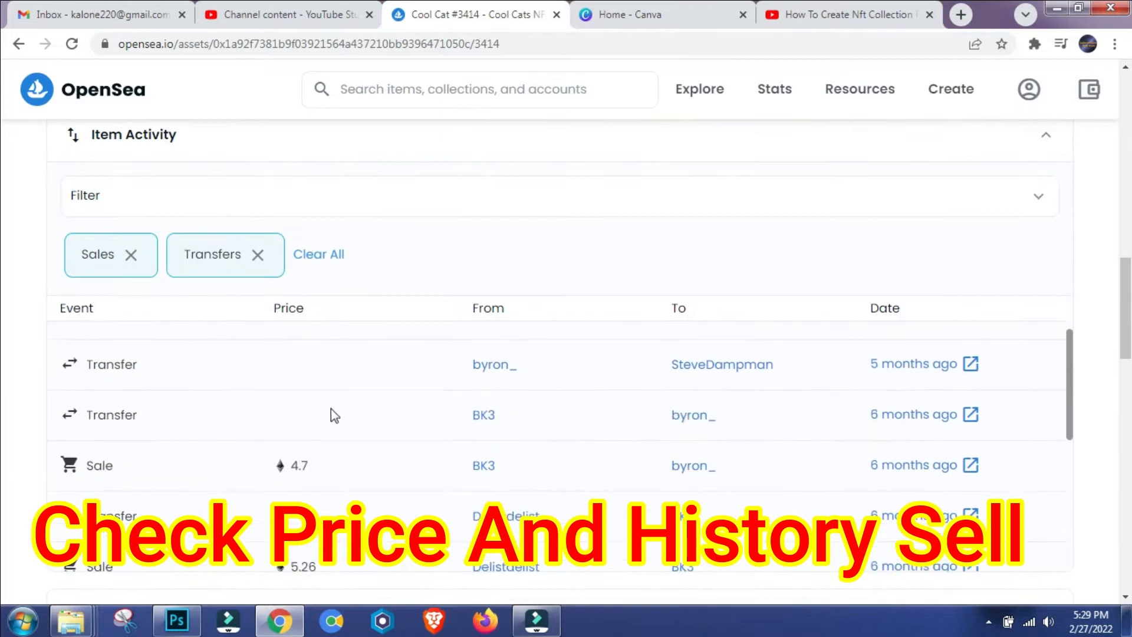
Examine the sales and transfer history of Cool Cat #3414 and the prices of other items in its collection.
{"action": "scroll", "coordinate": [430, 324], "scroll_direction": "up", "scroll_amount": 3}
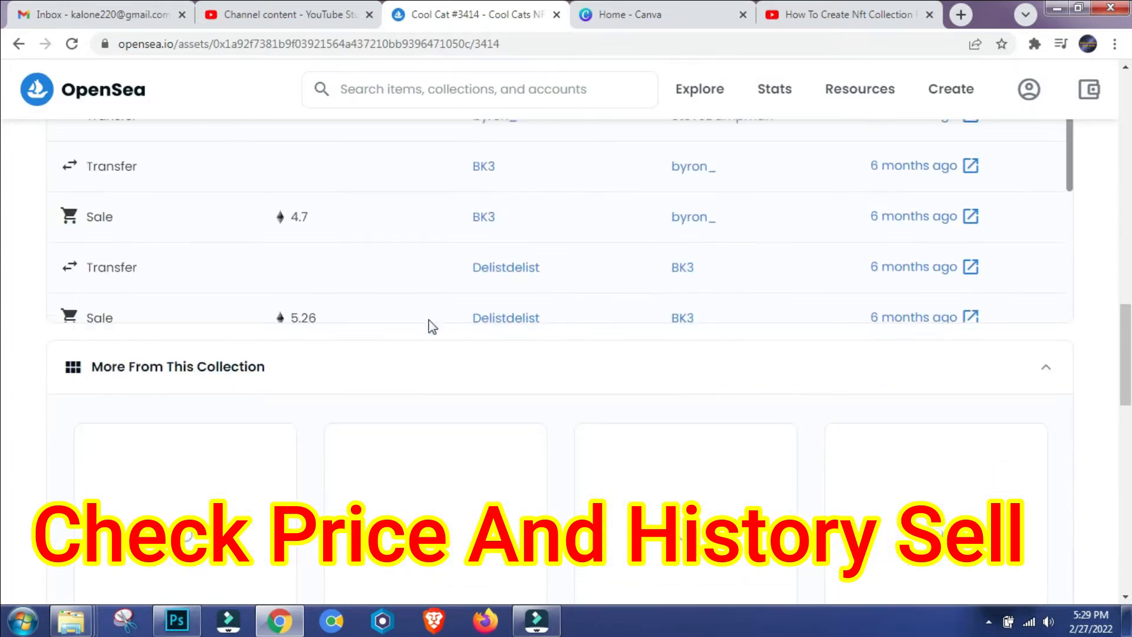
{"action": "scroll", "coordinate": [263, 405], "scroll_direction": "up", "scroll_amount": 3}
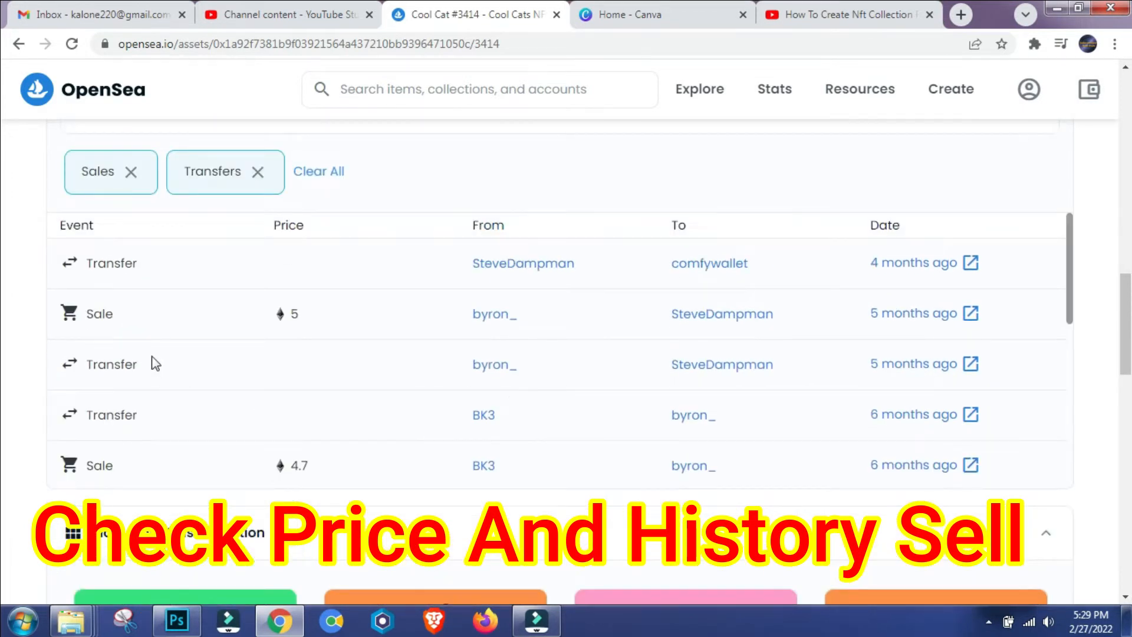
{"action": "scroll", "coordinate": [182, 394], "scroll_direction": "up", "scroll_amount": 2}
{"action": "scroll", "coordinate": [182, 394], "scroll_direction": "down", "scroll_amount": 3}
{"action": "scroll", "coordinate": [182, 394], "scroll_direction": "down", "scroll_amount": 5}
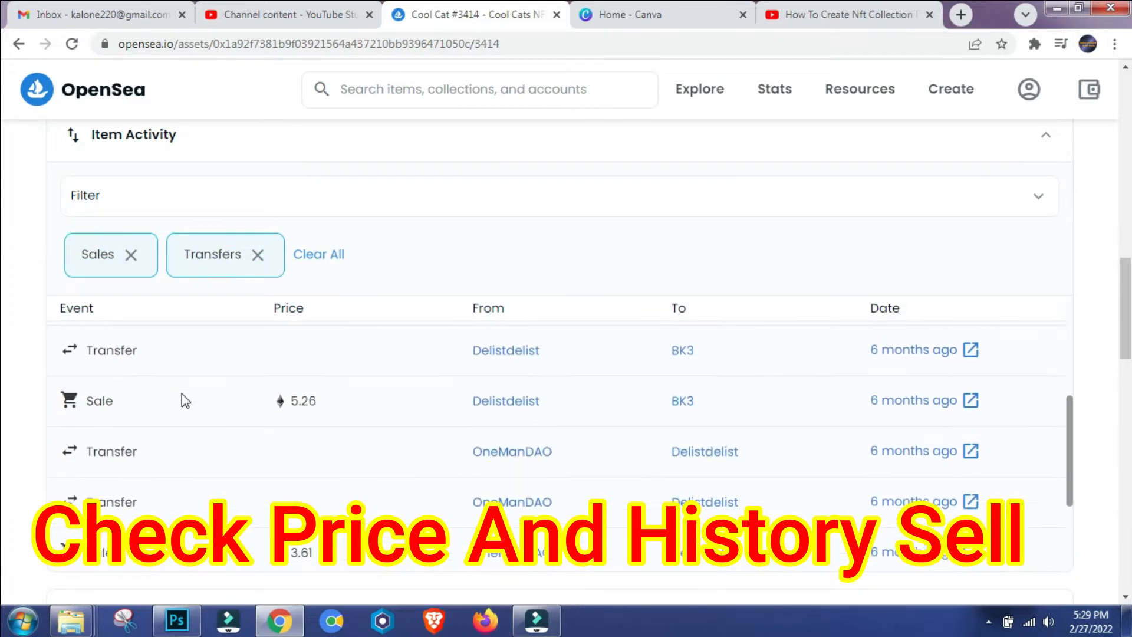
{"action": "scroll", "coordinate": [184, 394], "scroll_direction": "down", "scroll_amount": 1}
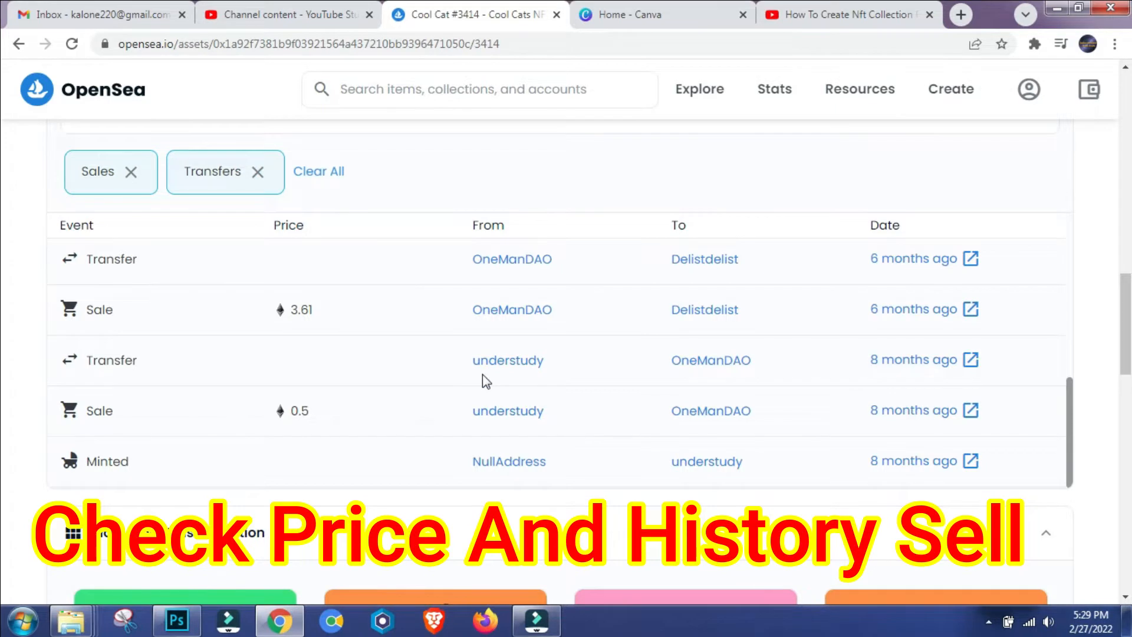
{"action": "scroll", "coordinate": [483, 378], "scroll_direction": "up", "scroll_amount": 3}
{"action": "scroll", "coordinate": [482, 380], "scroll_direction": "up", "scroll_amount": 4}
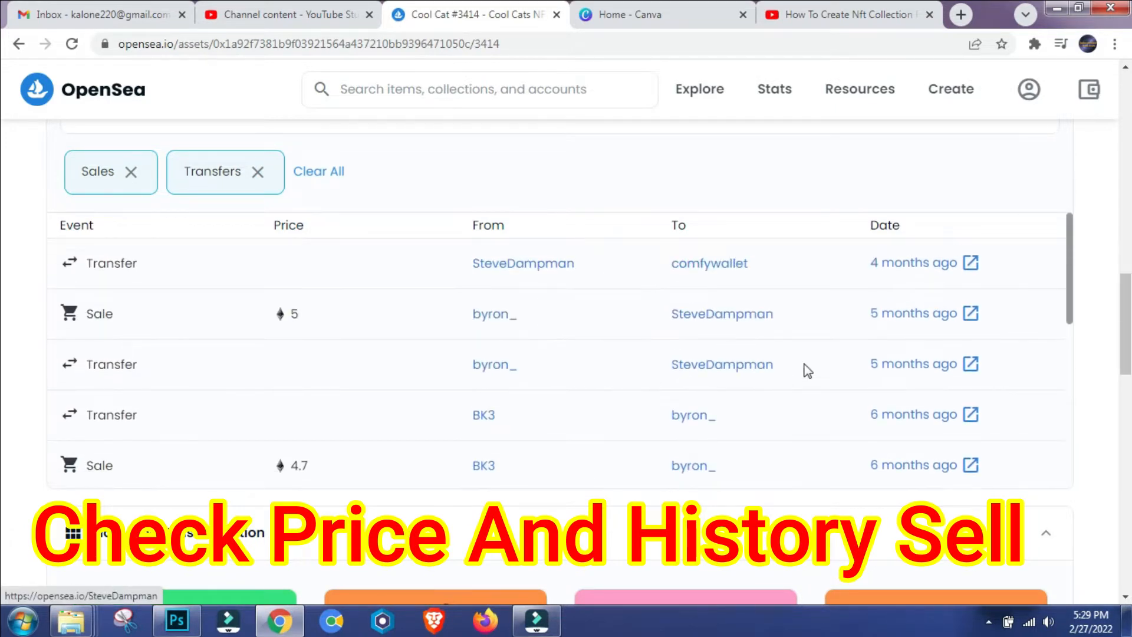
{"action": "scroll", "coordinate": [807, 370], "scroll_direction": "up", "scroll_amount": 2}
{"action": "scroll", "coordinate": [895, 378], "scroll_direction": "up", "scroll_amount": 1}
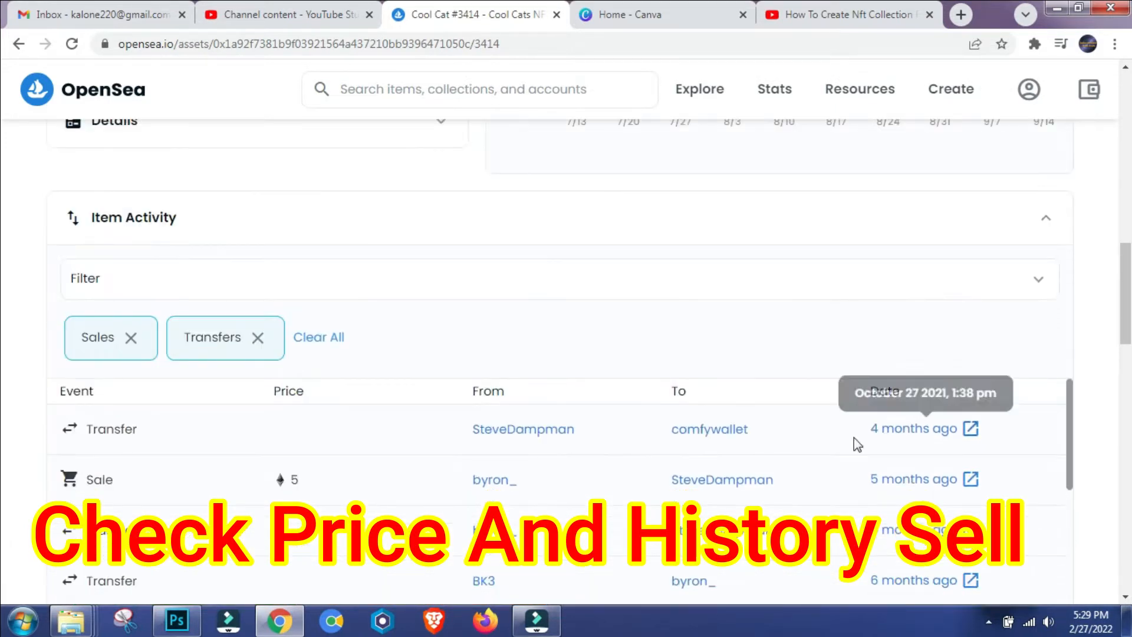
{"action": "scroll", "coordinate": [411, 435], "scroll_direction": "down", "scroll_amount": 1}
{"action": "scroll", "coordinate": [411, 435], "scroll_direction": "down", "scroll_amount": 3}
{"action": "scroll", "coordinate": [586, 443], "scroll_direction": "down", "scroll_amount": 7}
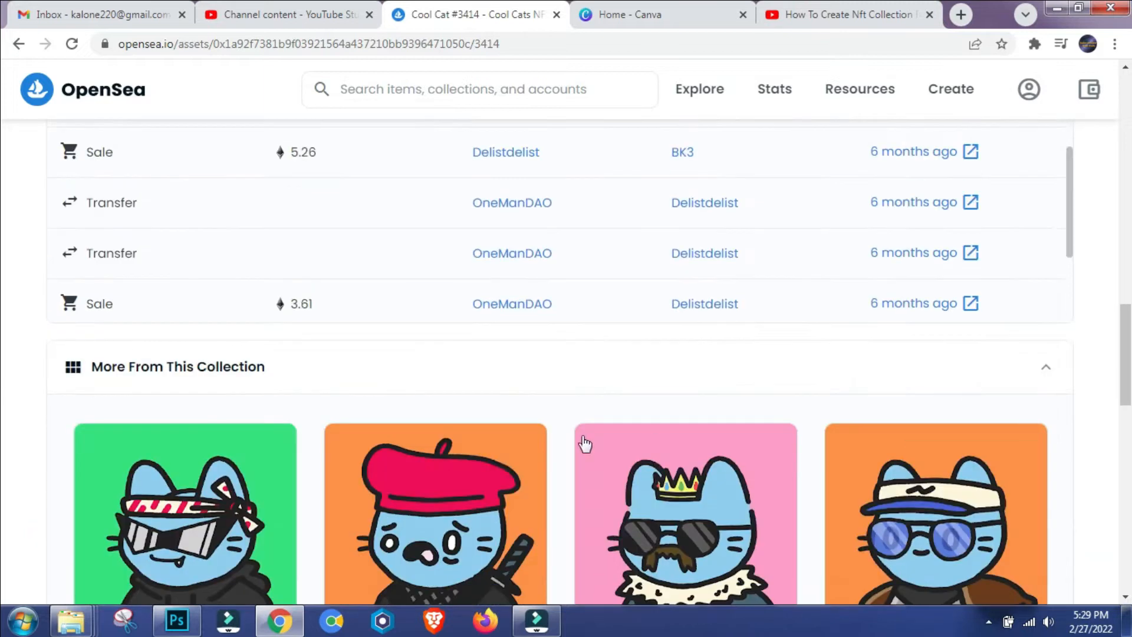
{"action": "scroll", "coordinate": [396, 386], "scroll_direction": "down", "scroll_amount": 1}
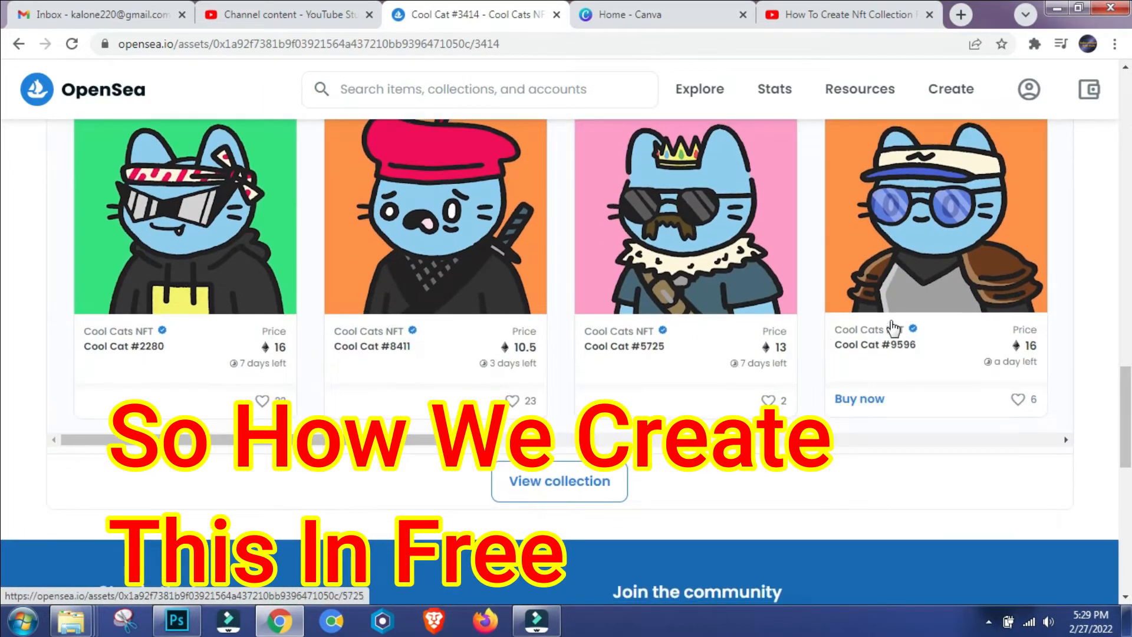
{"action": "scroll", "coordinate": [983, 308], "scroll_direction": "up", "scroll_amount": 1}
{"action": "scroll", "coordinate": [983, 308], "scroll_direction": "up", "scroll_amount": 12}
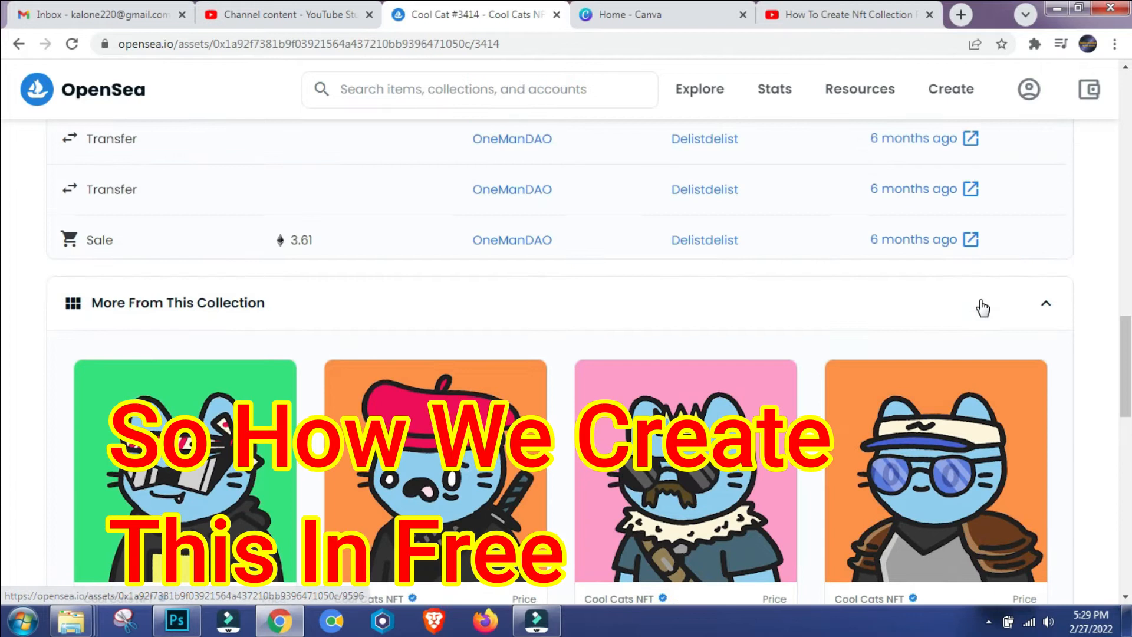
Switch to Canva and create a new custom-size design of 800 × 800 px.
{"action": "left_click", "coordinate": [622, 21]}
{"action": "left_click", "coordinate": [1026, 133]}
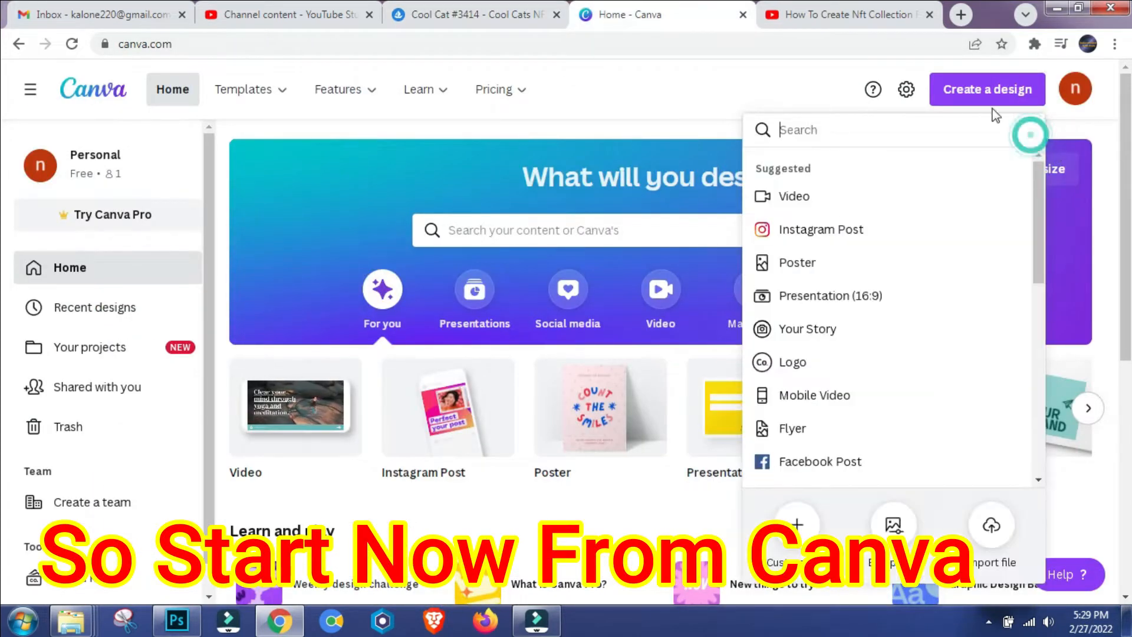
{"action": "left_click", "coordinate": [972, 94]}
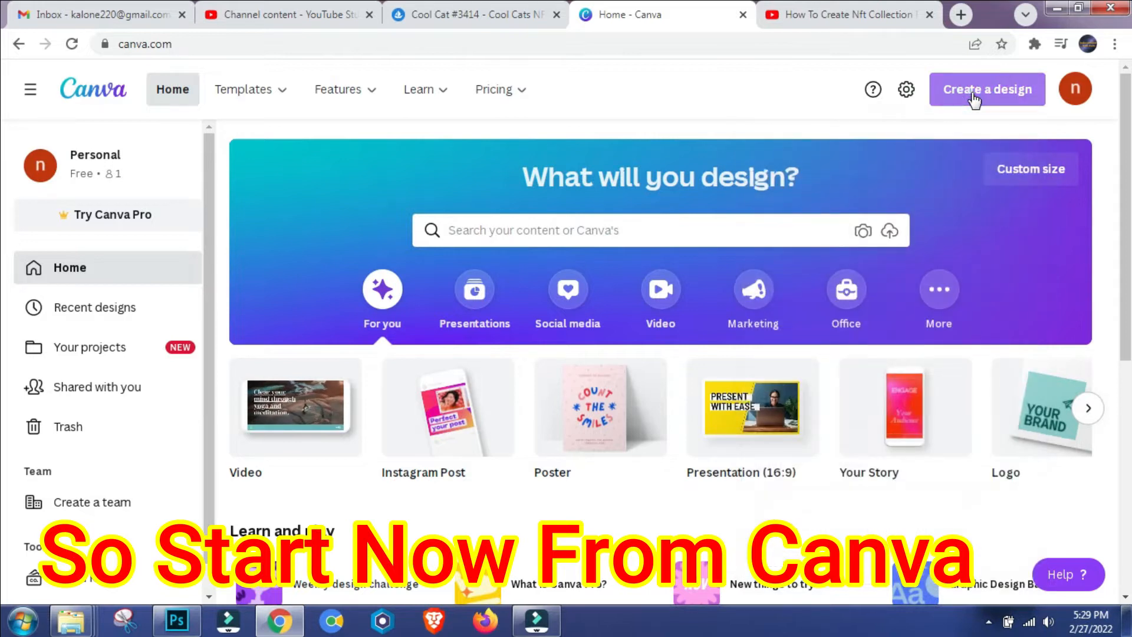
{"action": "left_click", "coordinate": [974, 95]}
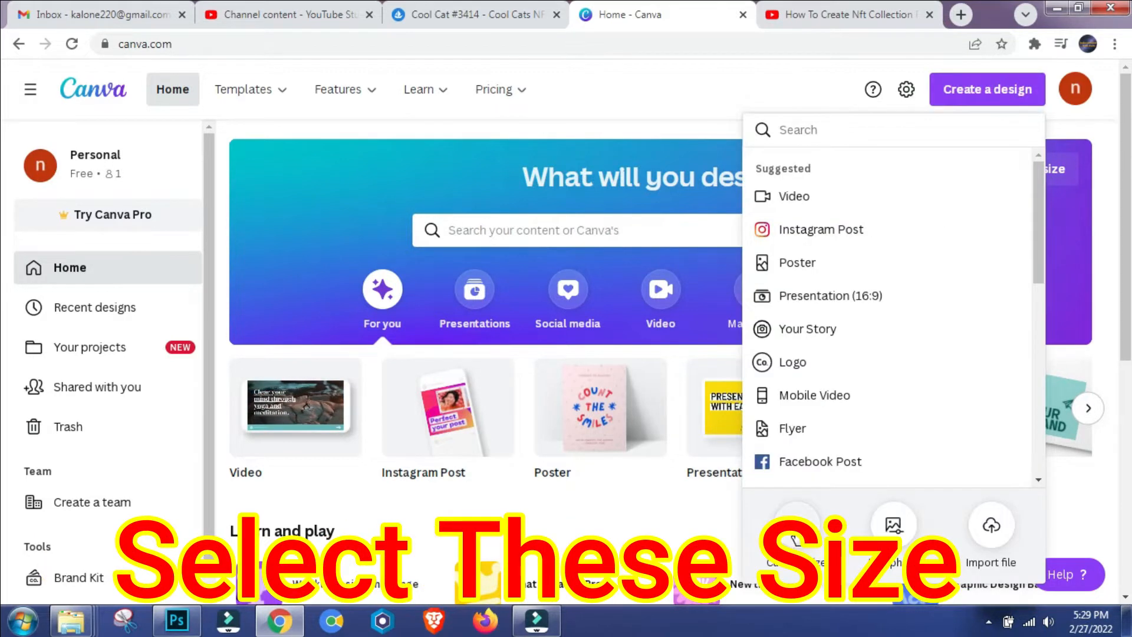
{"action": "left_click", "coordinate": [796, 530]}
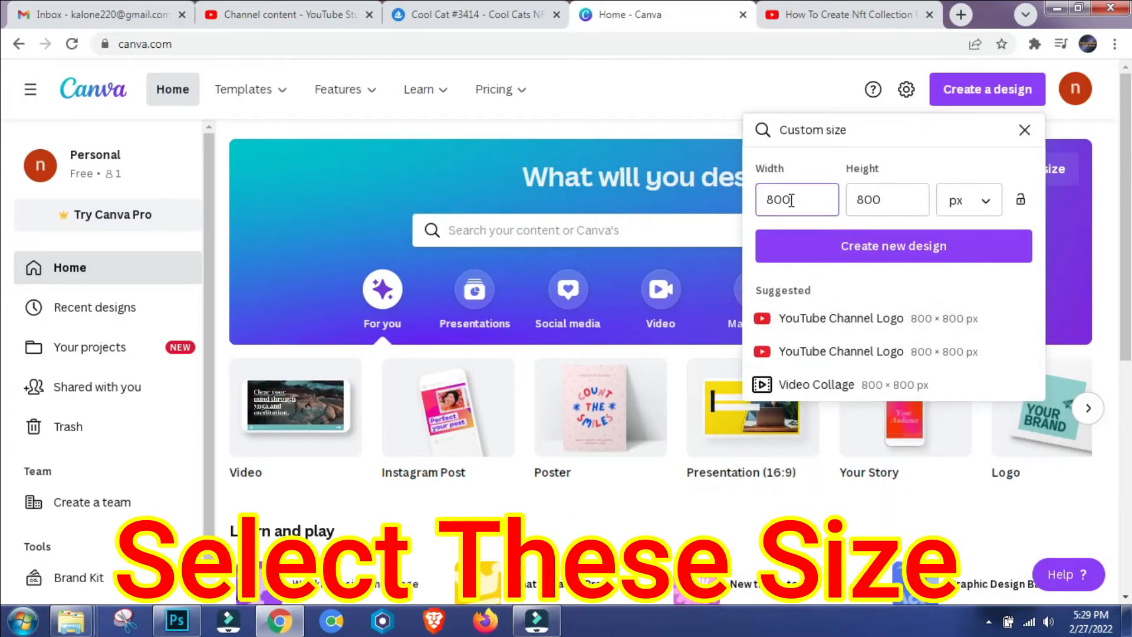
{"action": "left_click_drag", "start_coordinate": [792, 201], "coordinate": [774, 200]}
{"action": "left_click", "coordinate": [862, 198]}
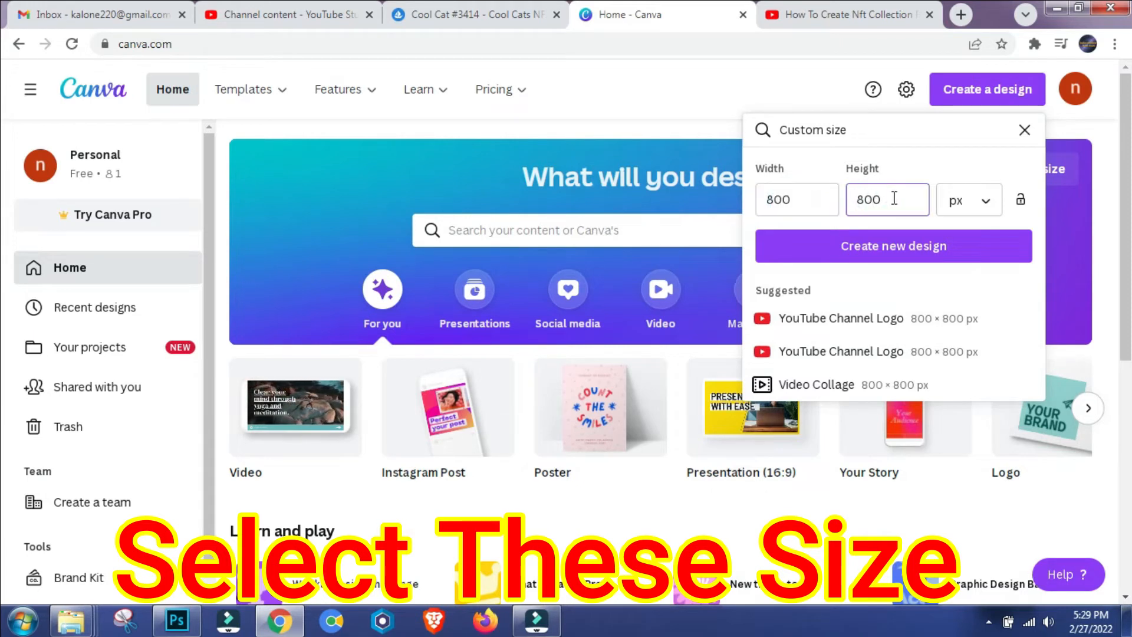
{"action": "left_click", "coordinate": [892, 245]}
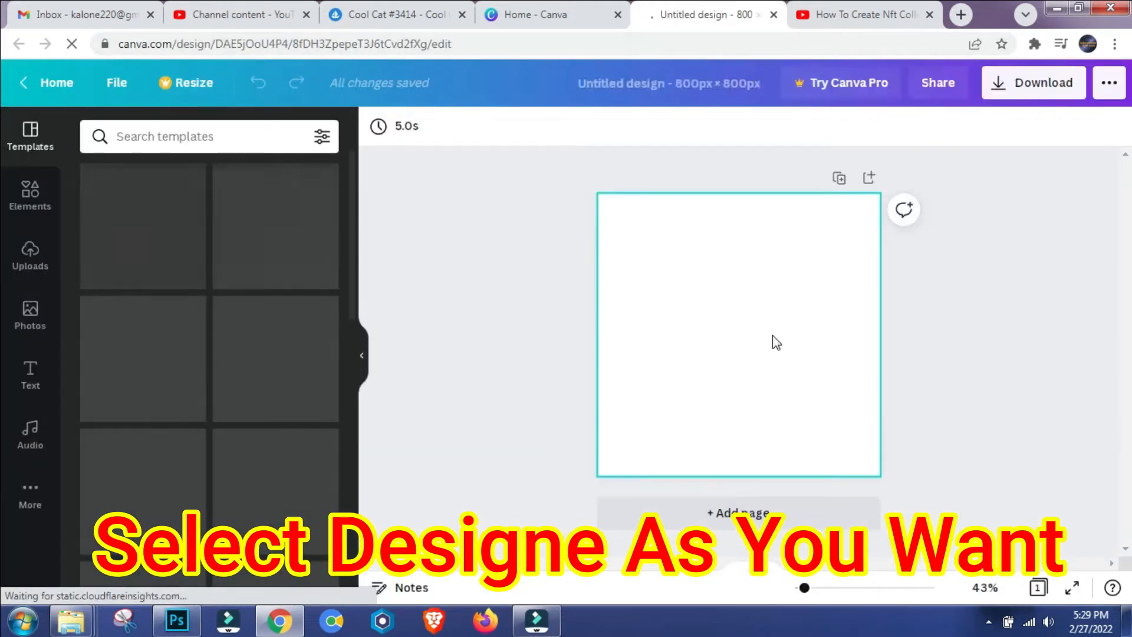
Search the design elements for "penguins" and place the plain black-and-white penguin with the orange beak on the blank page.
{"action": "left_click", "coordinate": [158, 136]}
{"action": "type", "text": "c"}
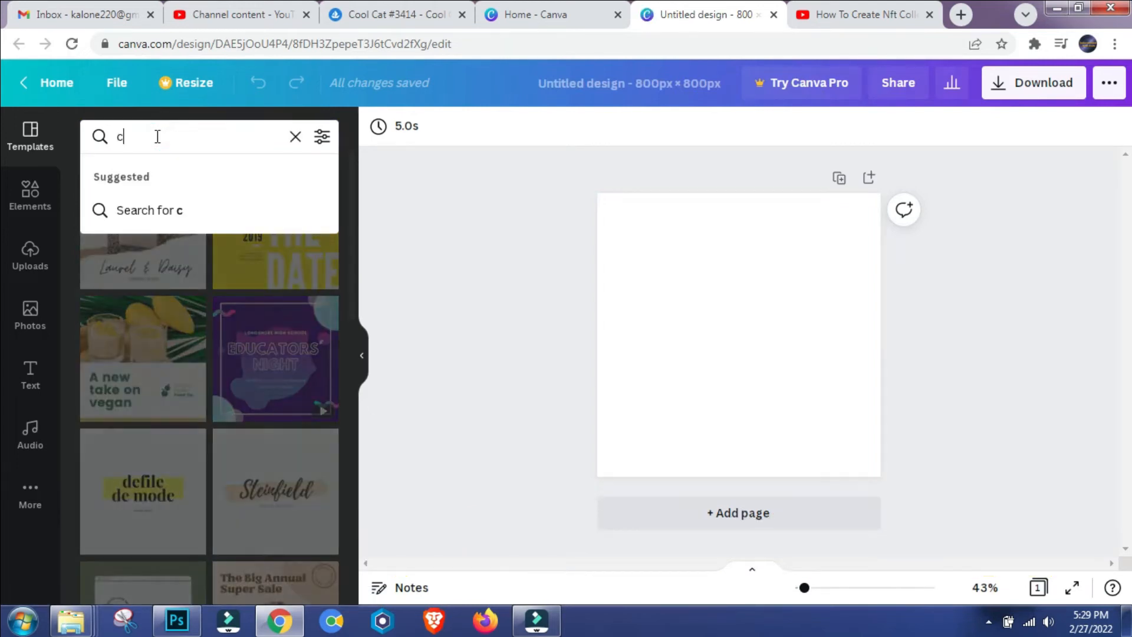
{"action": "key", "text": "BackSpace"}
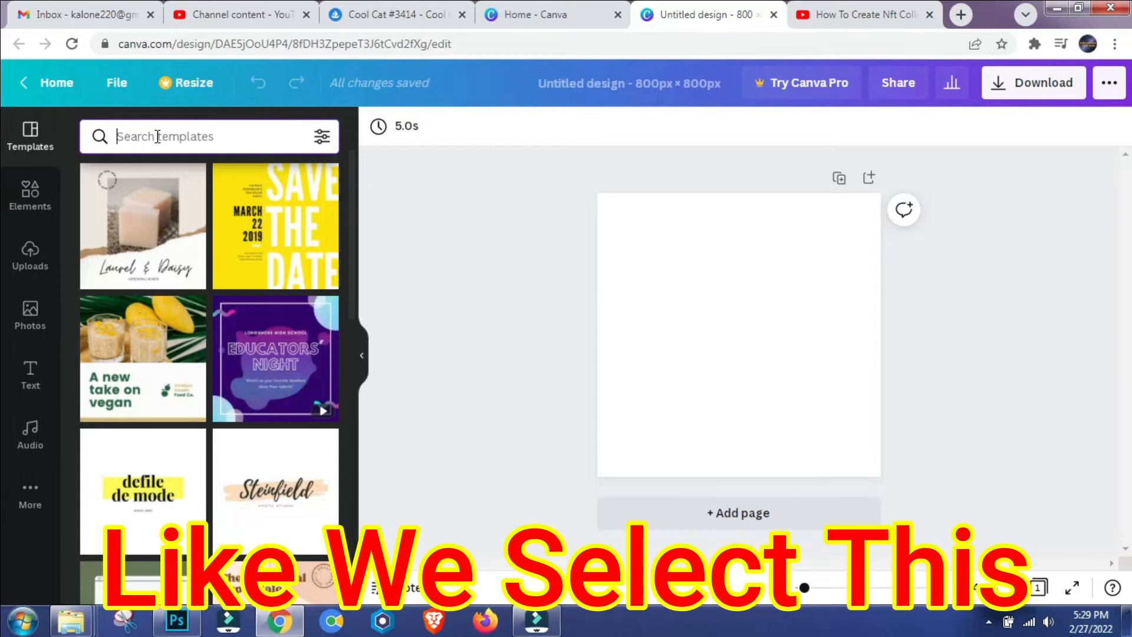
{"action": "type", "text": "penguins"}
{"action": "key", "text": "Return"}
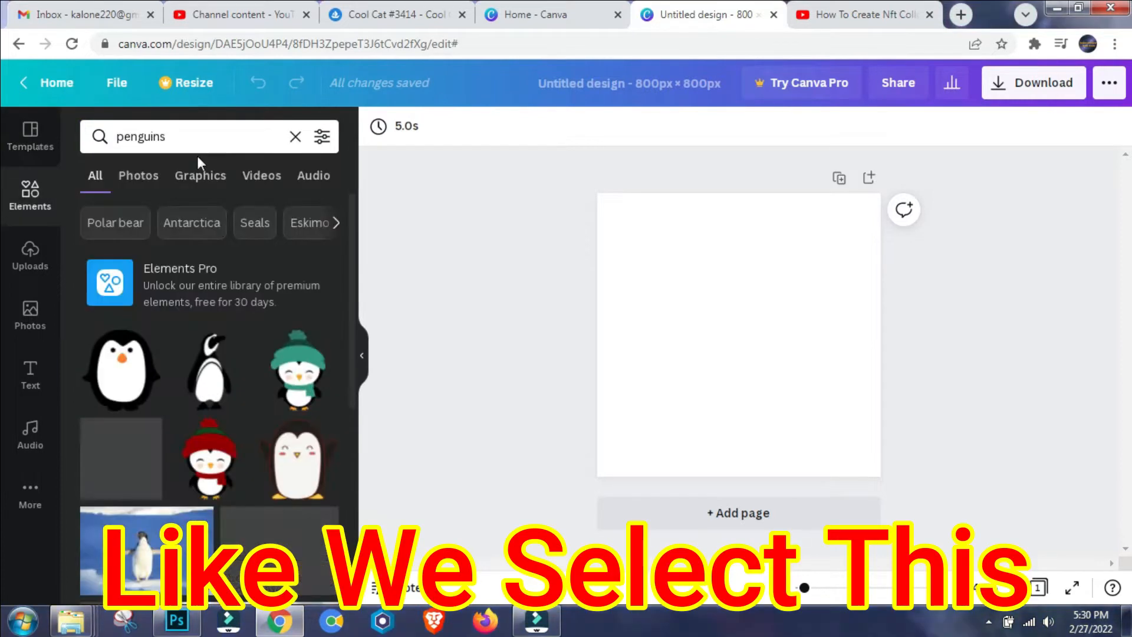
{"action": "scroll", "coordinate": [223, 430], "scroll_direction": "down", "scroll_amount": 2}
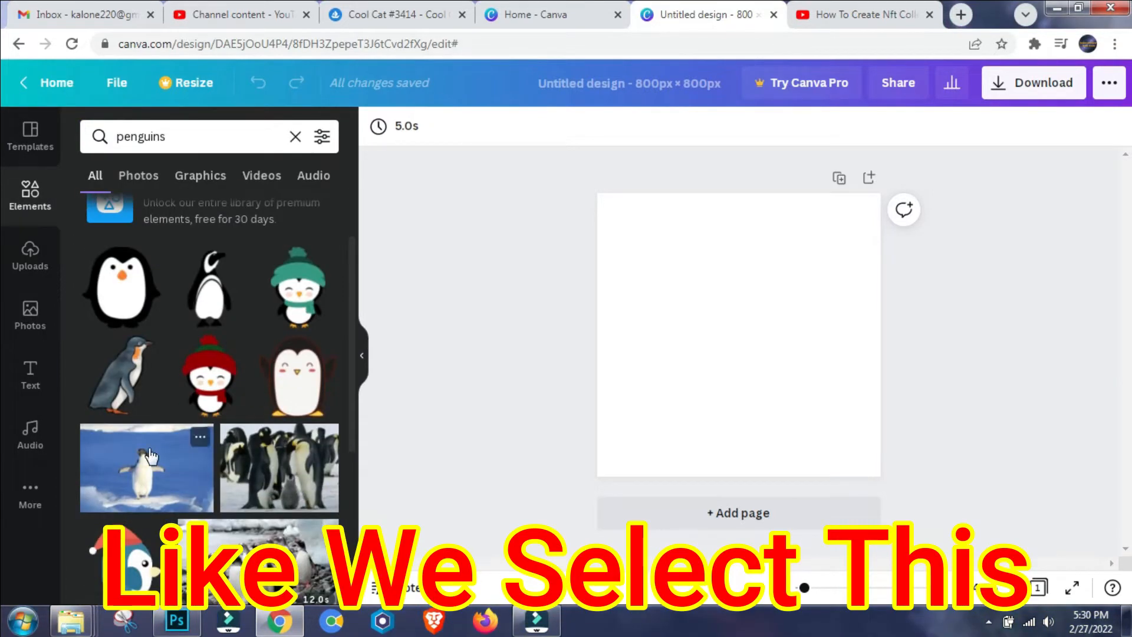
{"action": "left_click_drag", "start_coordinate": [121, 300], "coordinate": [741, 318]}
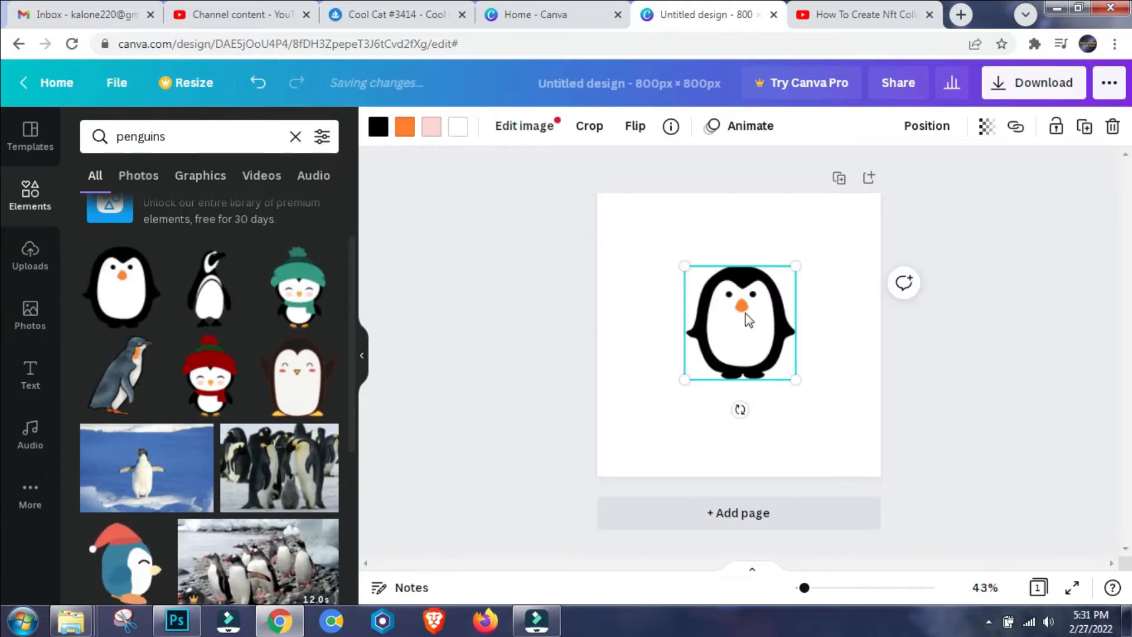
Enlarge and reposition the penguin so it fills most of the page with a white margin around it.
{"action": "left_click_drag", "start_coordinate": [796, 380], "coordinate": [855, 440]}
{"action": "left_click_drag", "start_coordinate": [684, 264], "coordinate": [604, 230]}
{"action": "left_click_drag", "start_coordinate": [720, 291], "coordinate": [713, 299]}
{"action": "left_click_drag", "start_coordinate": [853, 453], "coordinate": [828, 428]}
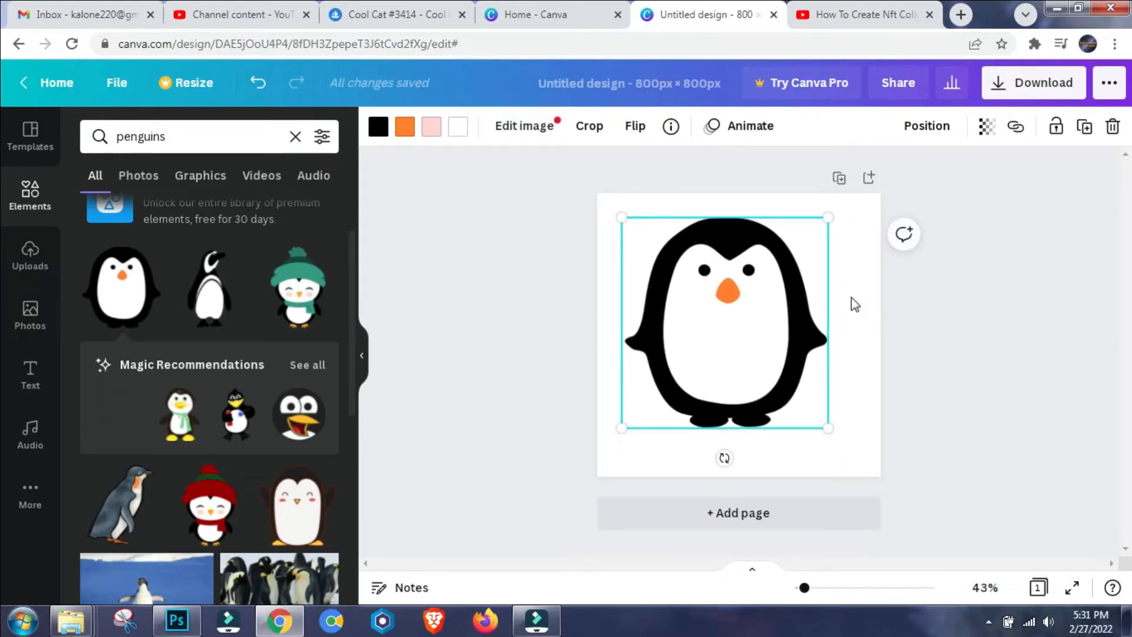
{"action": "left_click", "coordinate": [855, 304]}
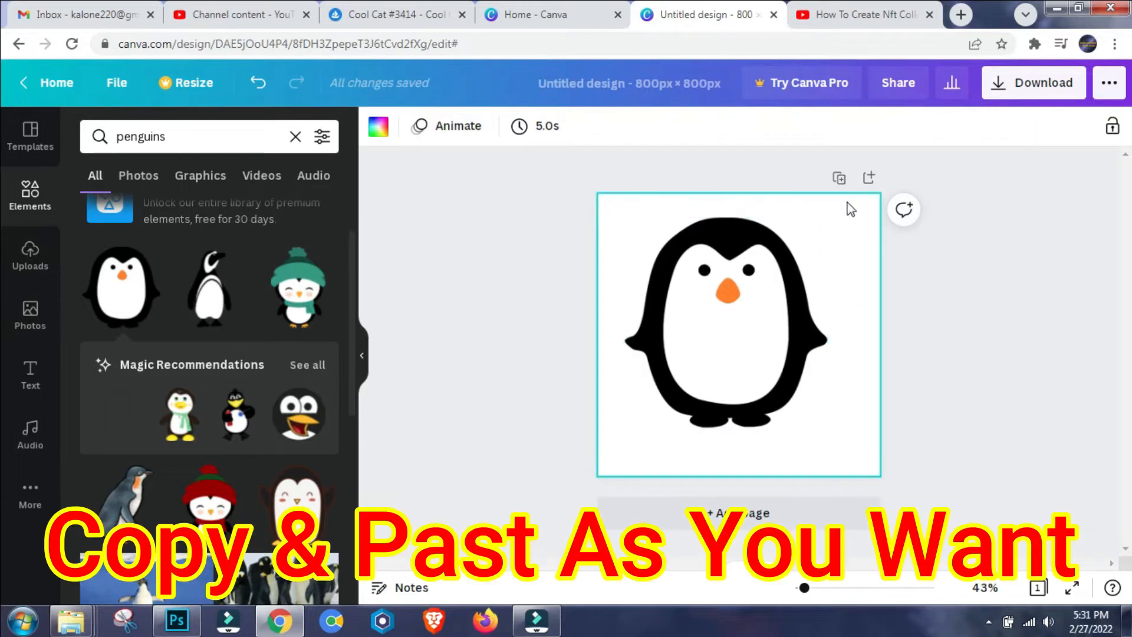
Duplicate the penguin page repeatedly until the design has 10 pages.
{"action": "left_click", "coordinate": [364, 357]}
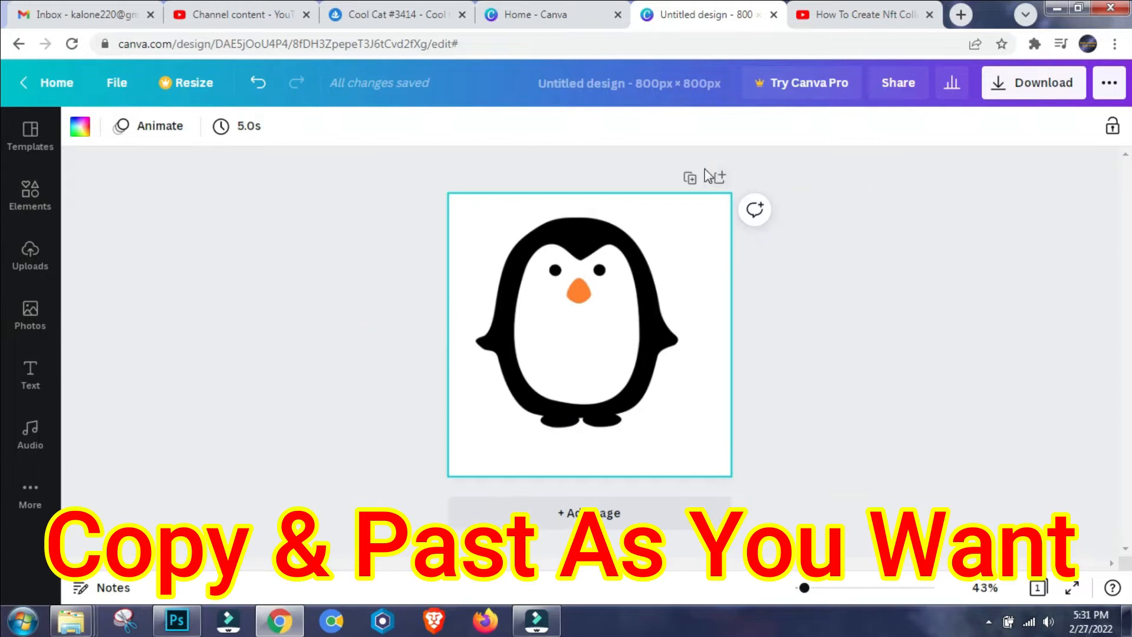
{"action": "left_click", "coordinate": [689, 178]}
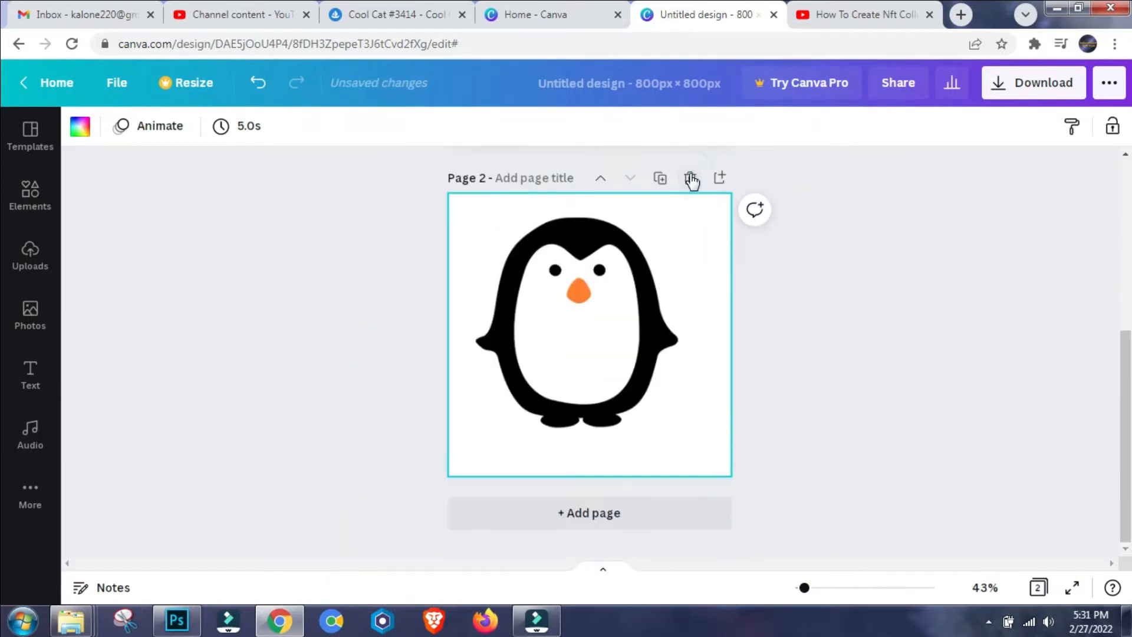
{"action": "left_click", "coordinate": [662, 181]}
{"action": "left_click", "coordinate": [661, 179]}
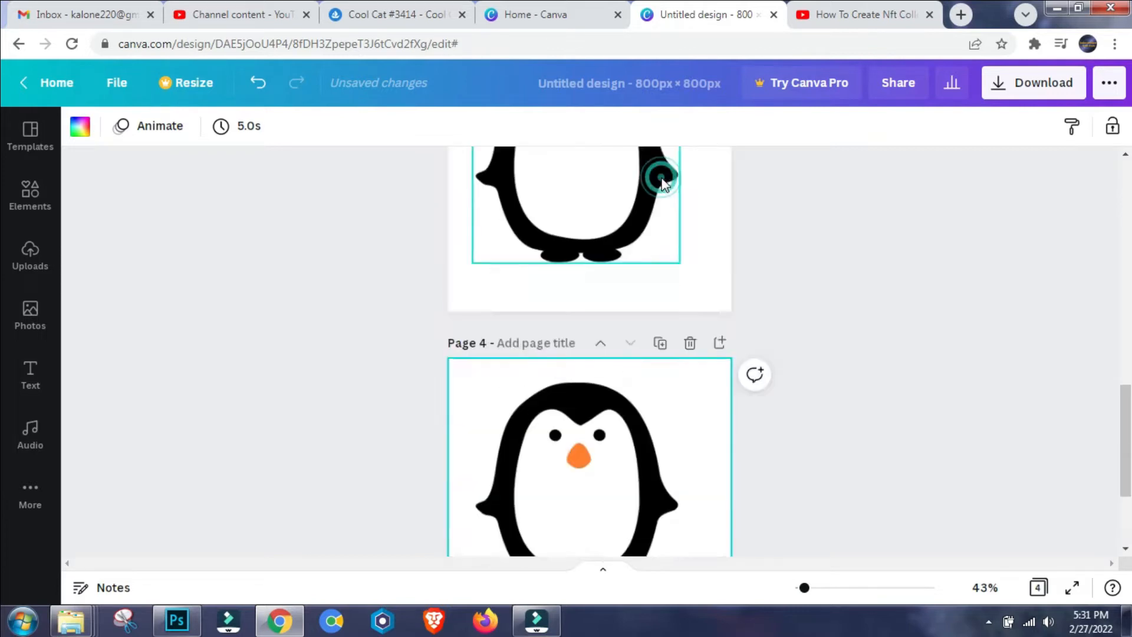
{"action": "left_click", "coordinate": [661, 179]}
{"action": "left_click", "coordinate": [661, 178]}
{"action": "left_click", "coordinate": [661, 180]}
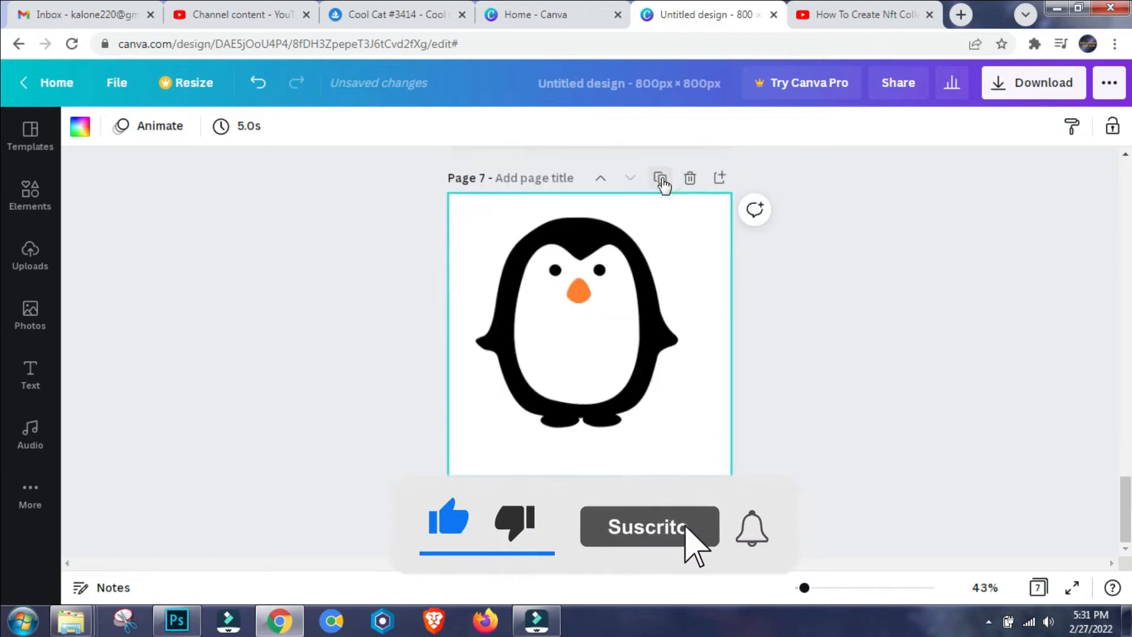
{"action": "left_click", "coordinate": [661, 180]}
{"action": "left_click", "coordinate": [661, 180]}
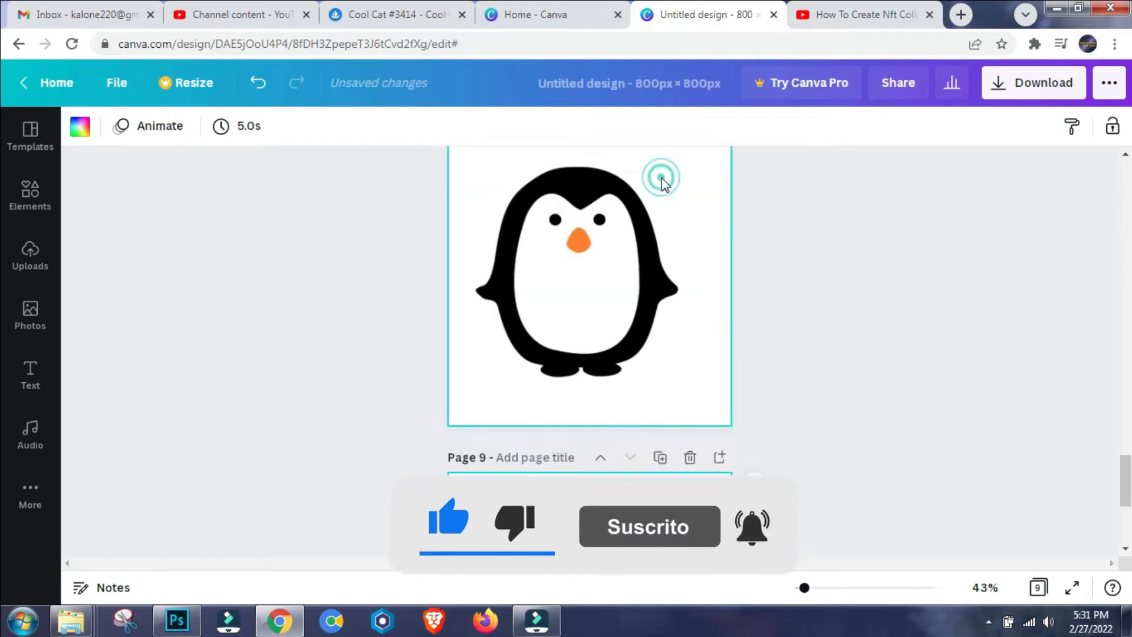
{"action": "left_click", "coordinate": [661, 180]}
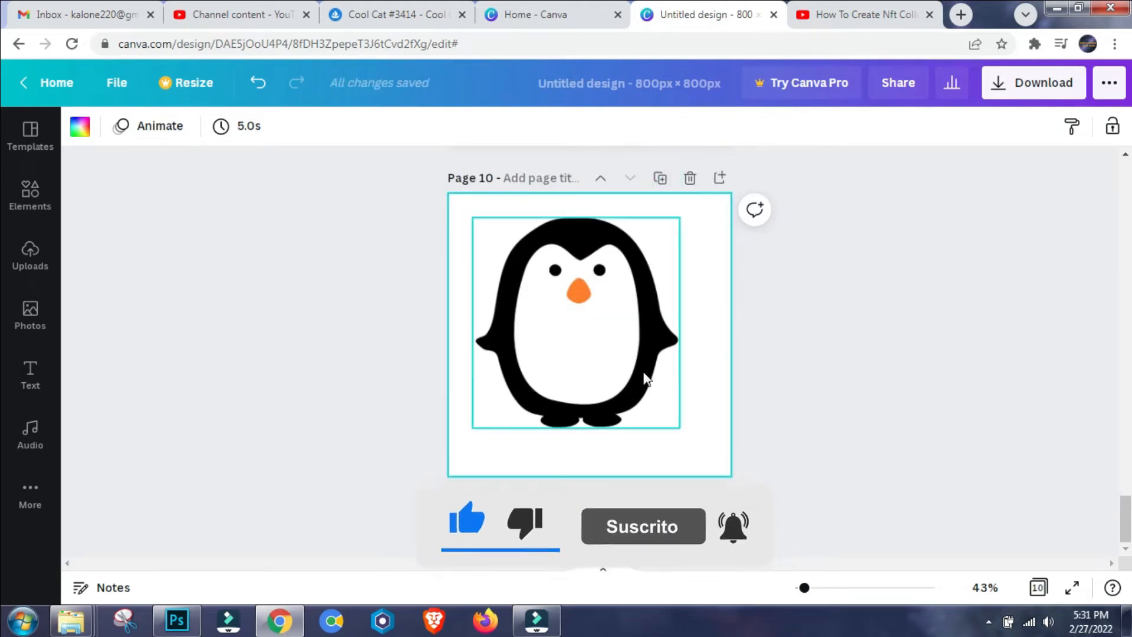
Try recoloring the orange beak of the penguin on page 2 to red.
{"action": "scroll", "coordinate": [711, 358], "scroll_direction": "up", "scroll_amount": 15}
{"action": "scroll", "coordinate": [707, 358], "scroll_direction": "up", "scroll_amount": 12}
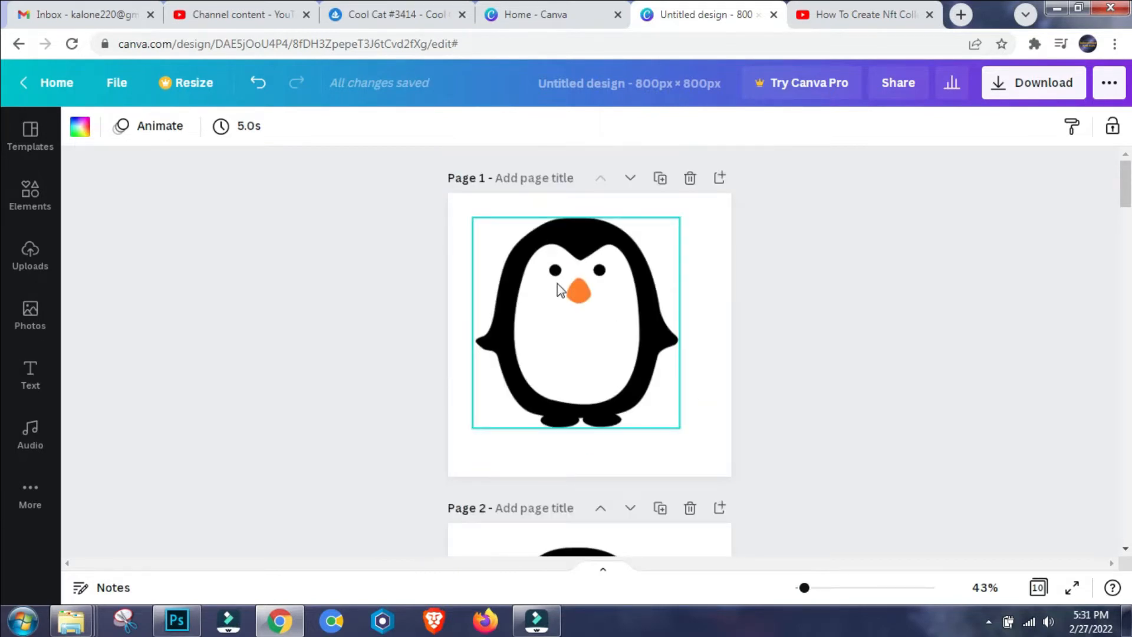
{"action": "scroll", "coordinate": [571, 302], "scroll_direction": "down", "scroll_amount": 3}
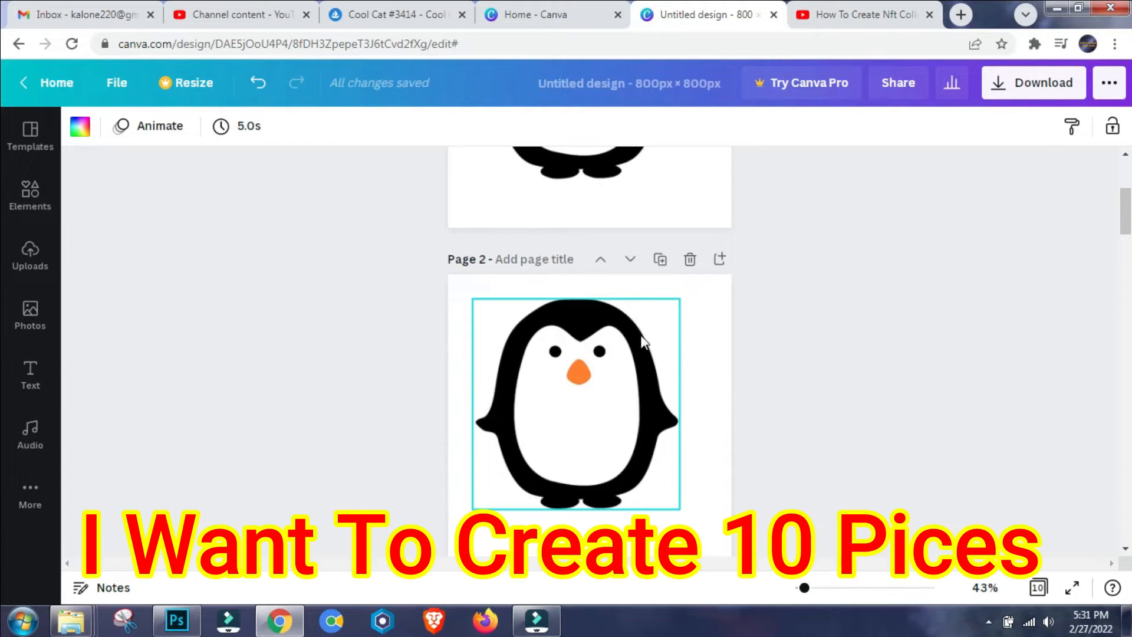
{"action": "left_click", "coordinate": [651, 344]}
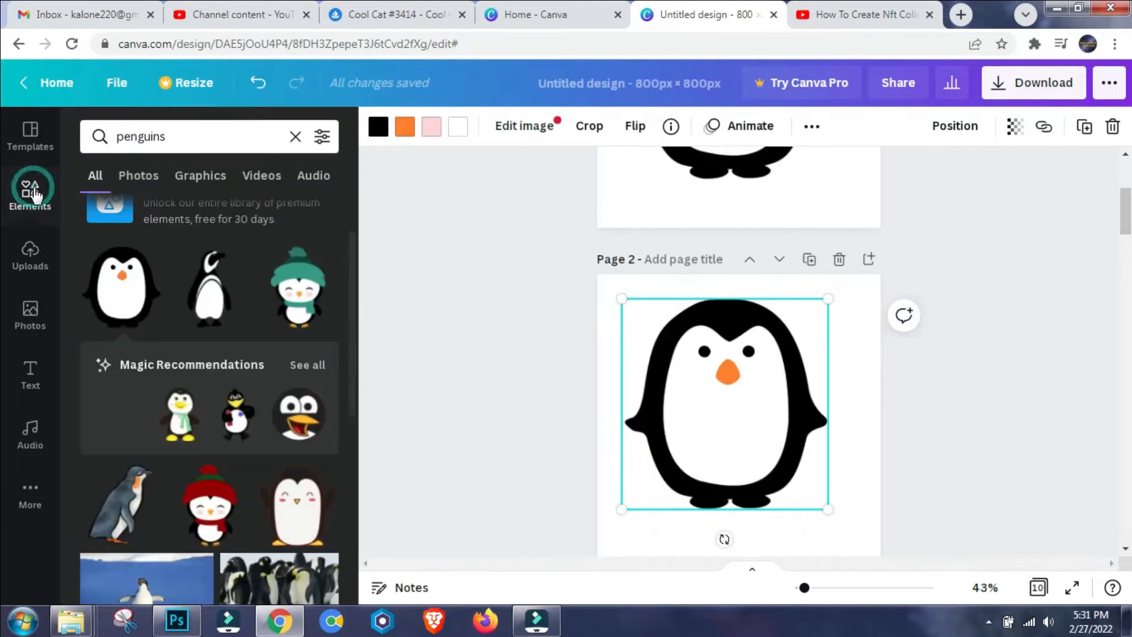
{"action": "left_click", "coordinate": [32, 193]}
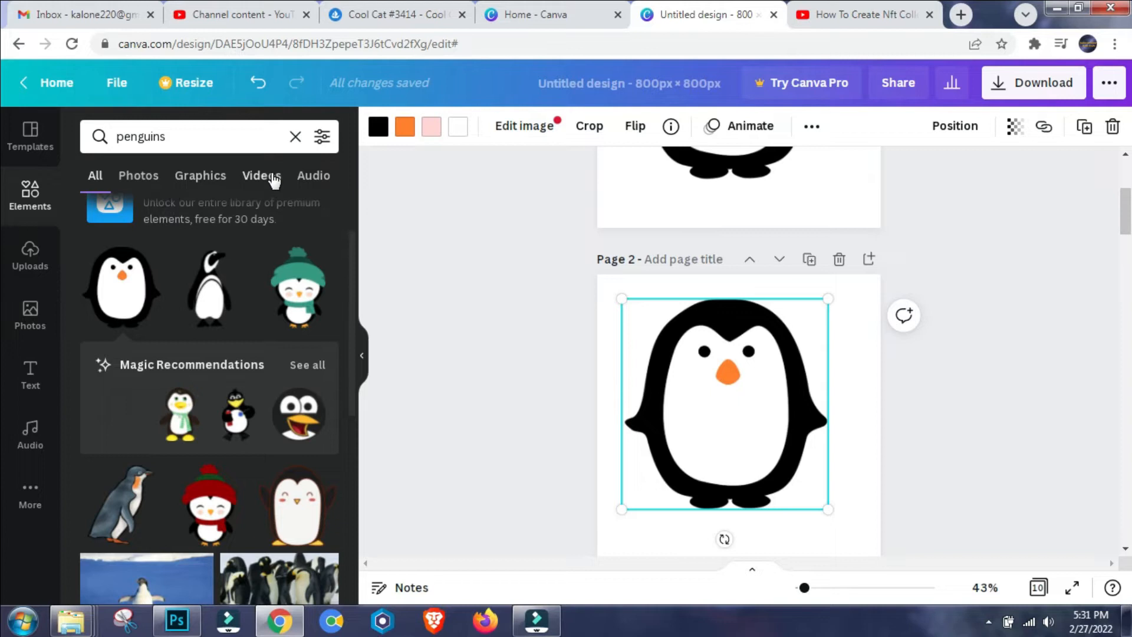
{"action": "left_click", "coordinate": [727, 353]}
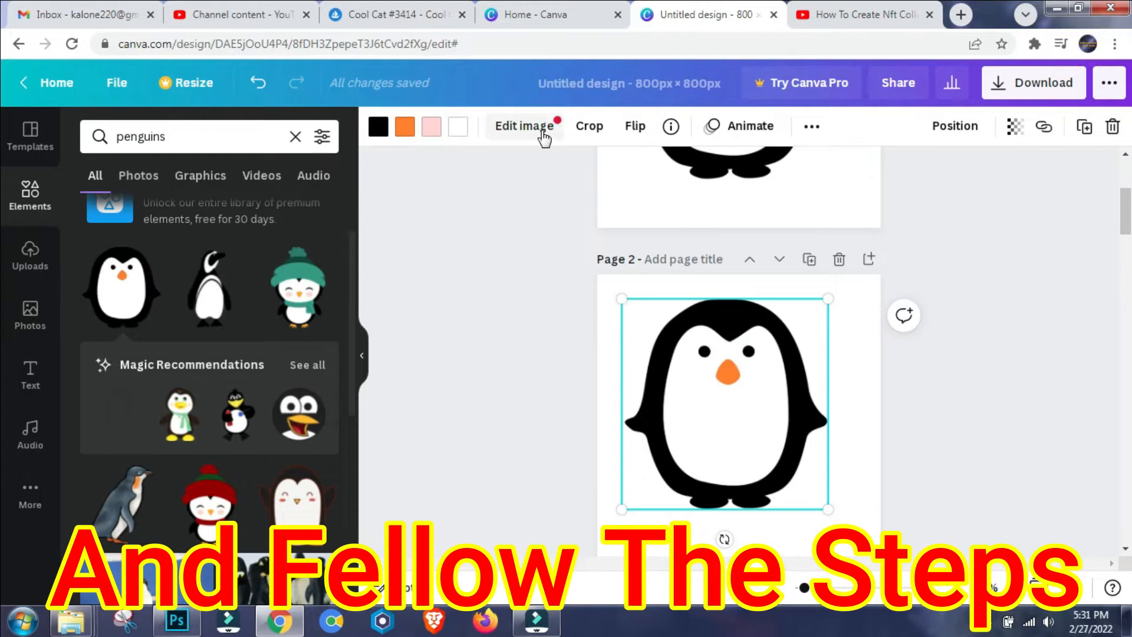
{"action": "left_click", "coordinate": [811, 126]}
{"action": "left_click", "coordinate": [812, 127]}
{"action": "left_click", "coordinate": [403, 127]}
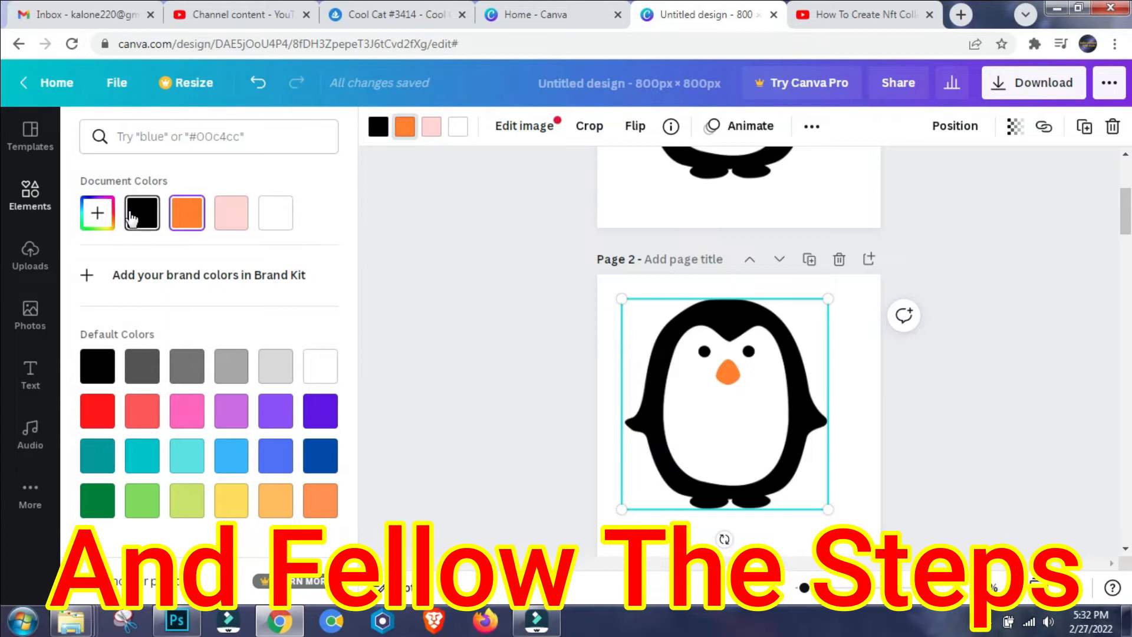
{"action": "left_click", "coordinate": [99, 217]}
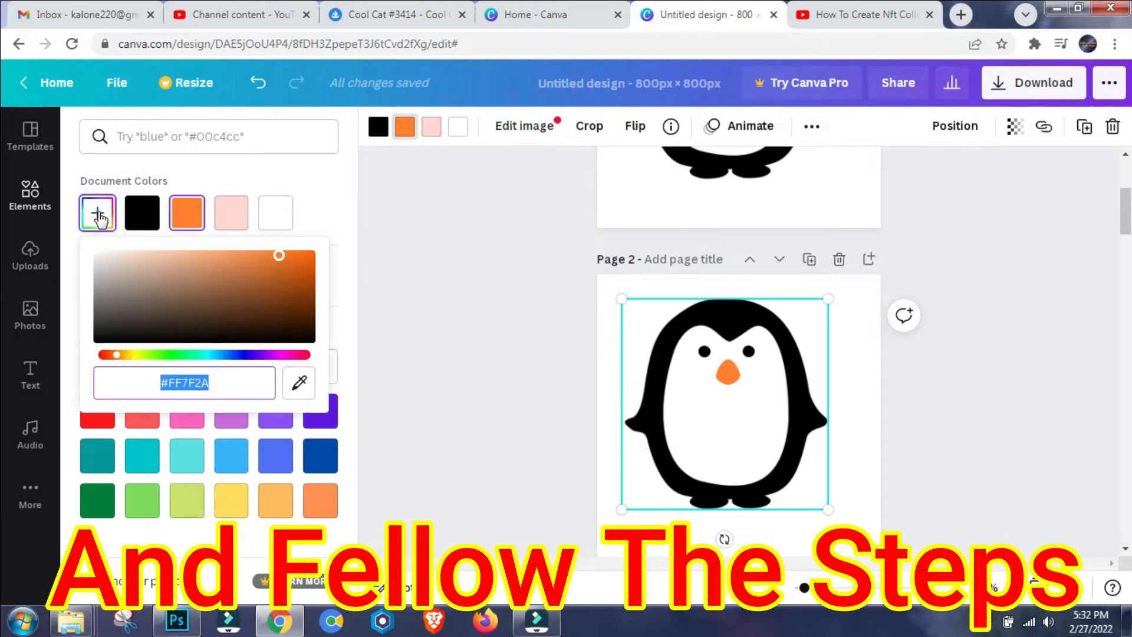
{"action": "left_click", "coordinate": [177, 218]}
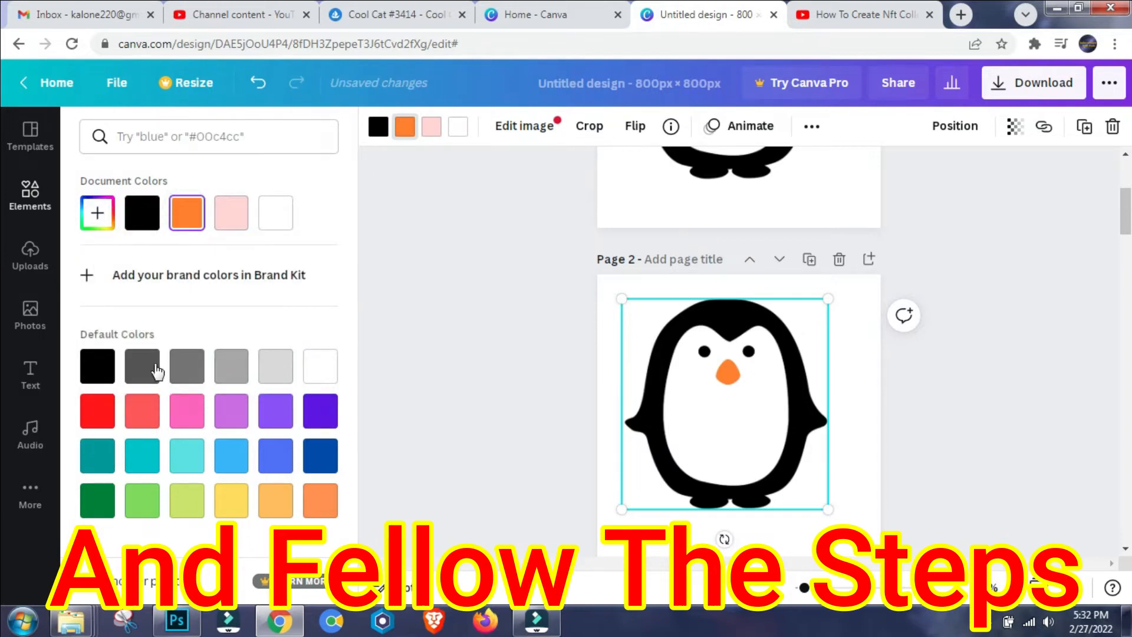
{"action": "left_click", "coordinate": [102, 419]}
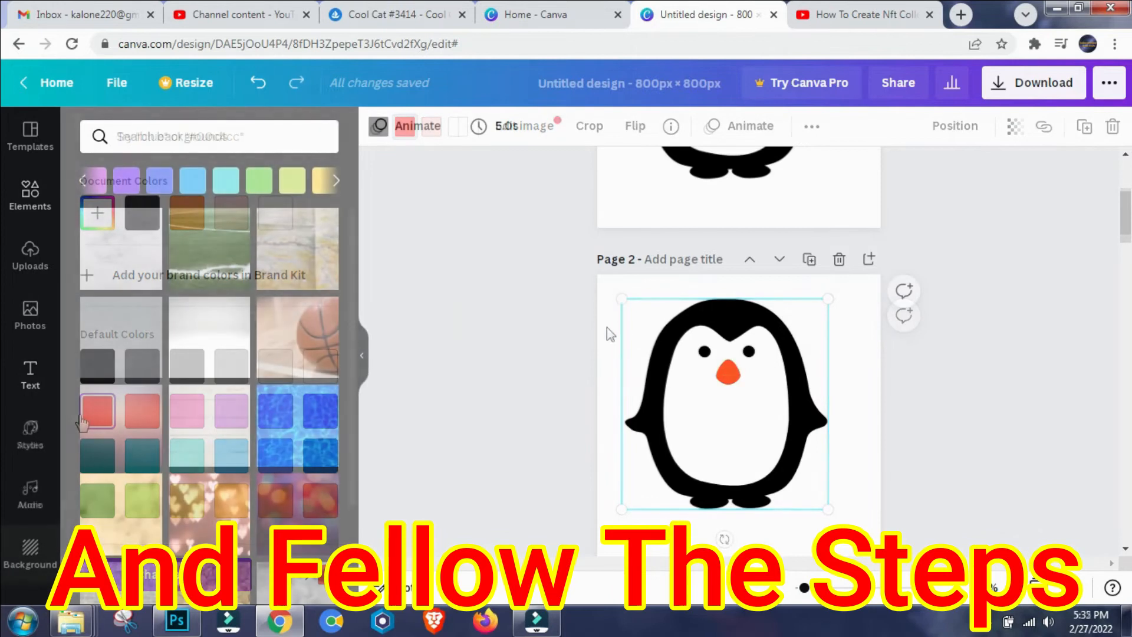
Select the background of page 2 and show the available background choices.
{"action": "left_click", "coordinate": [619, 320]}
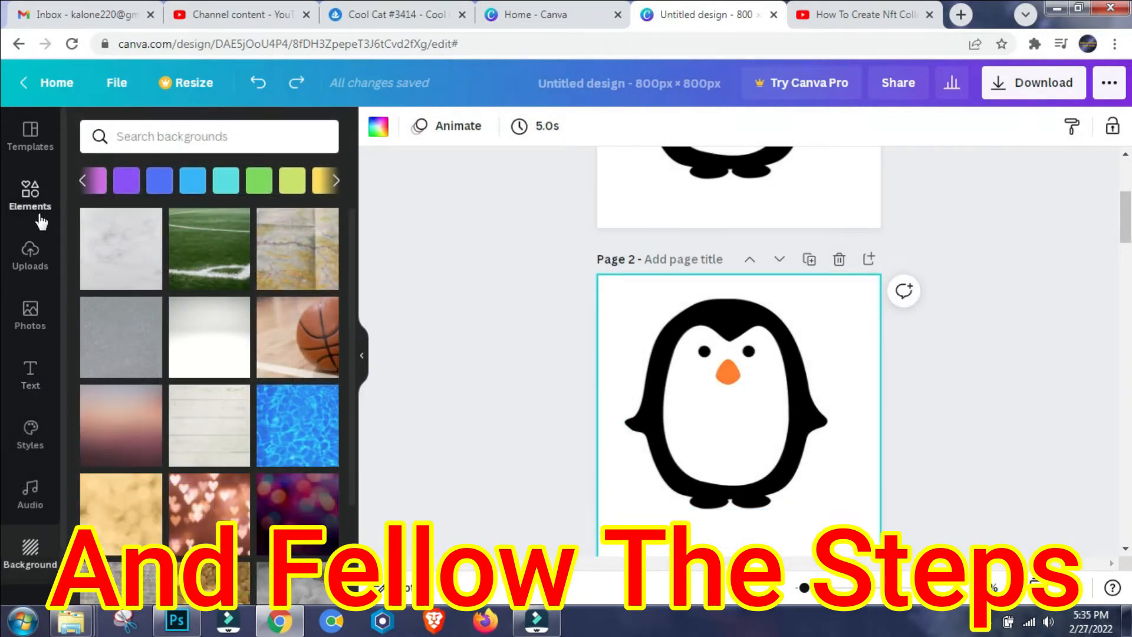
{"action": "scroll", "coordinate": [32, 407], "scroll_direction": "down", "scroll_amount": 1}
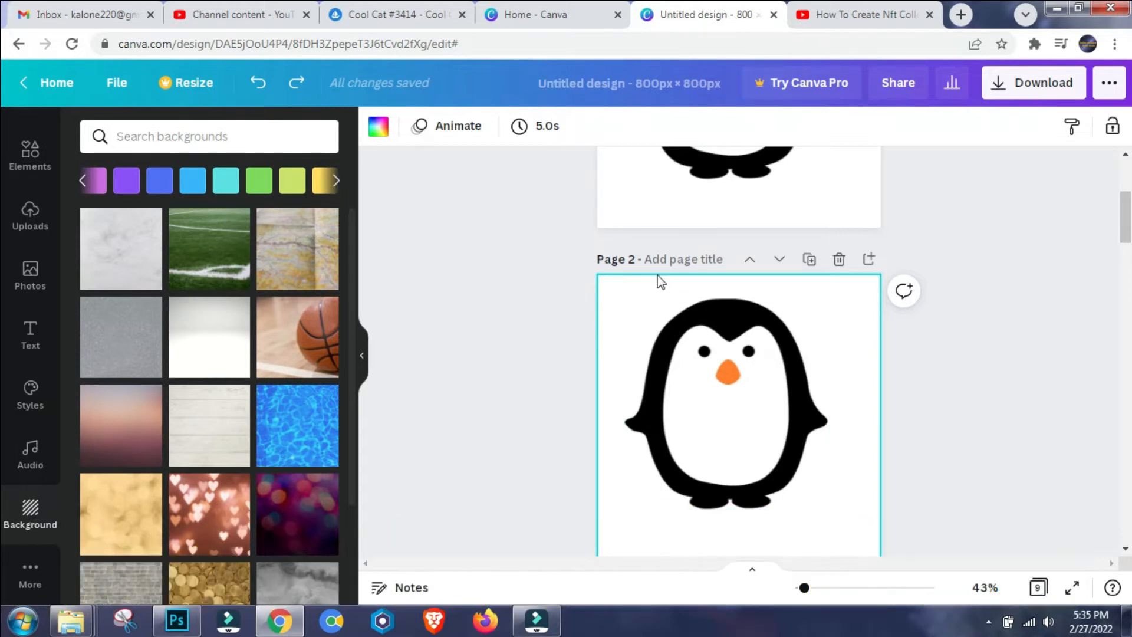
Switch to the OpenSea page for Cool Cat #3414 and examine its artwork and how other items in the collection vary.
{"action": "left_click", "coordinate": [406, 22]}
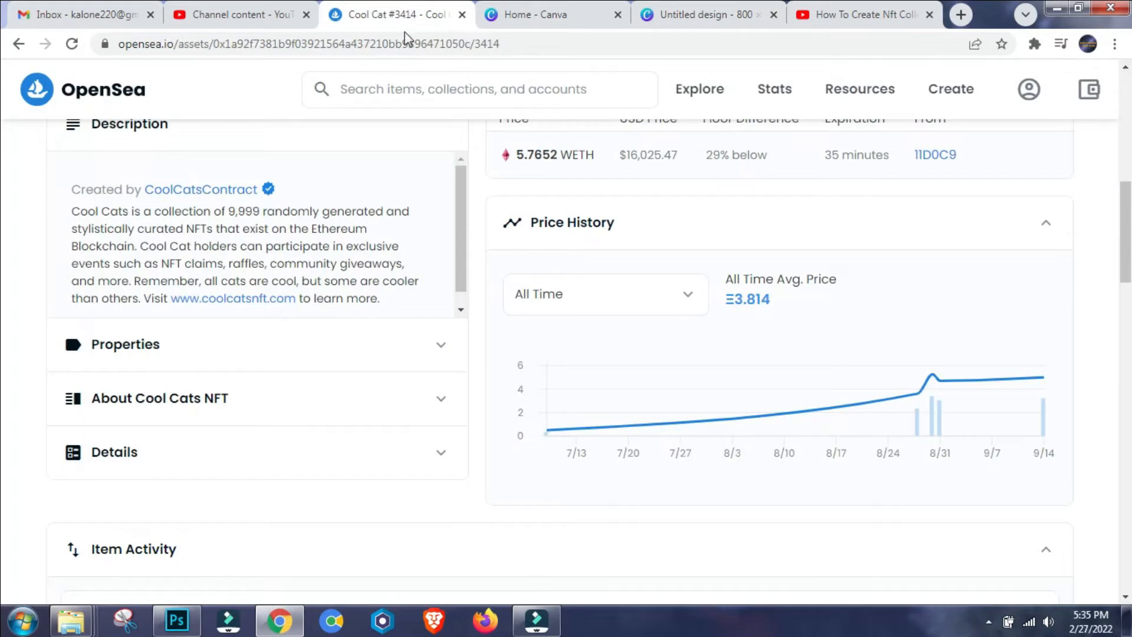
{"action": "scroll", "coordinate": [570, 262], "scroll_direction": "up", "scroll_amount": 7}
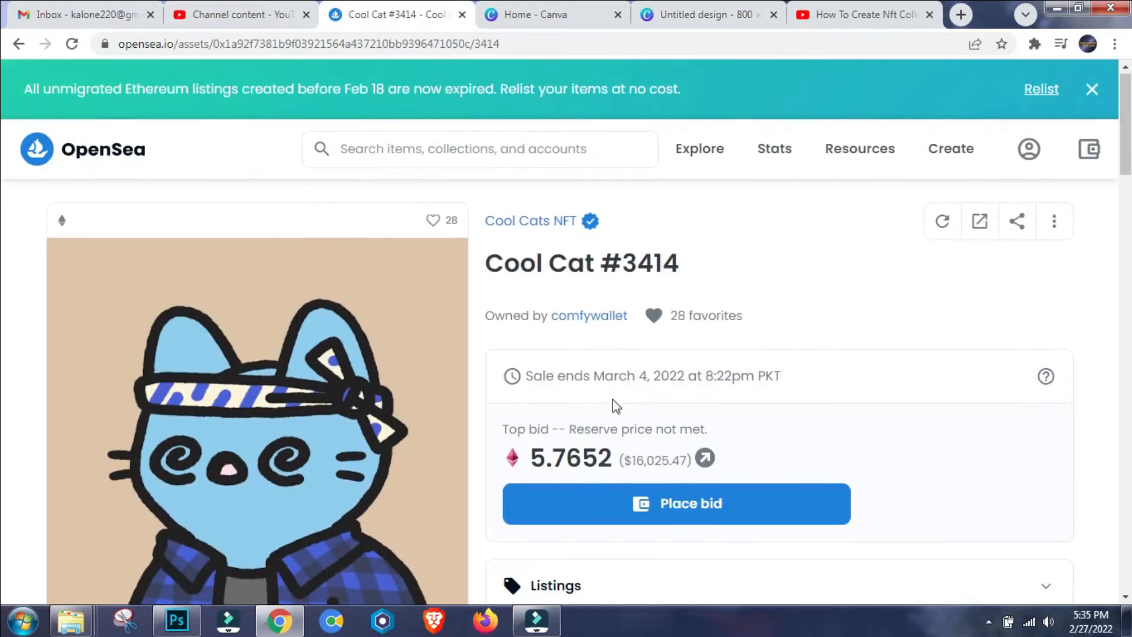
{"action": "scroll", "coordinate": [614, 399], "scroll_direction": "down", "scroll_amount": 6}
{"action": "scroll", "coordinate": [627, 467], "scroll_direction": "down", "scroll_amount": 15}
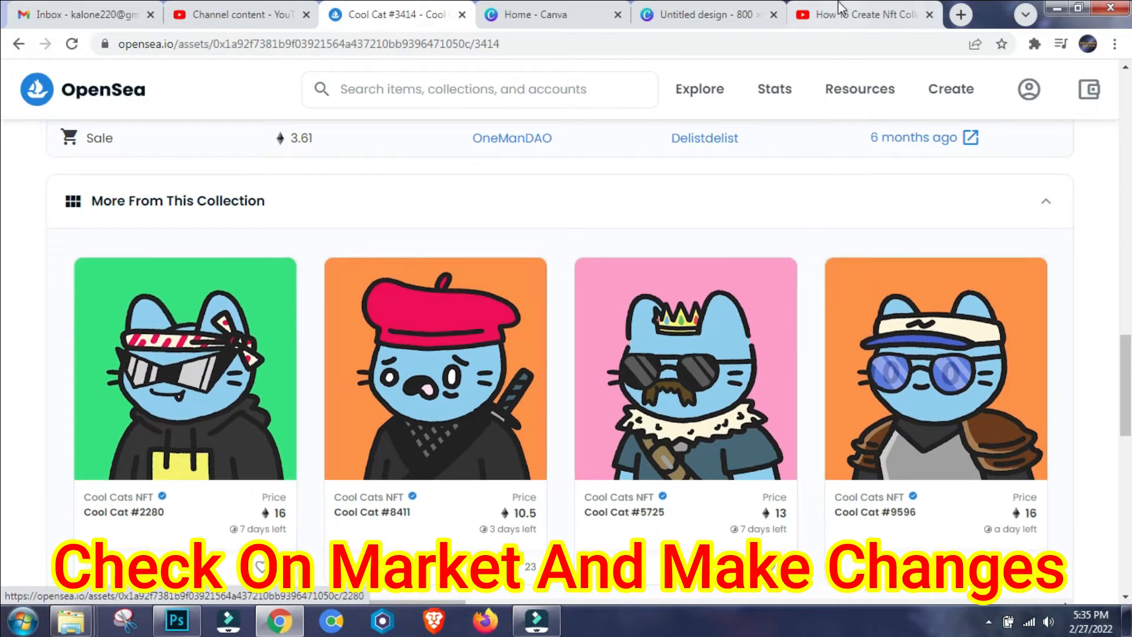
Return to the Canva penguin design and set the background to purple on page 2 and light blue on page 3.
{"action": "left_click", "coordinate": [705, 14]}
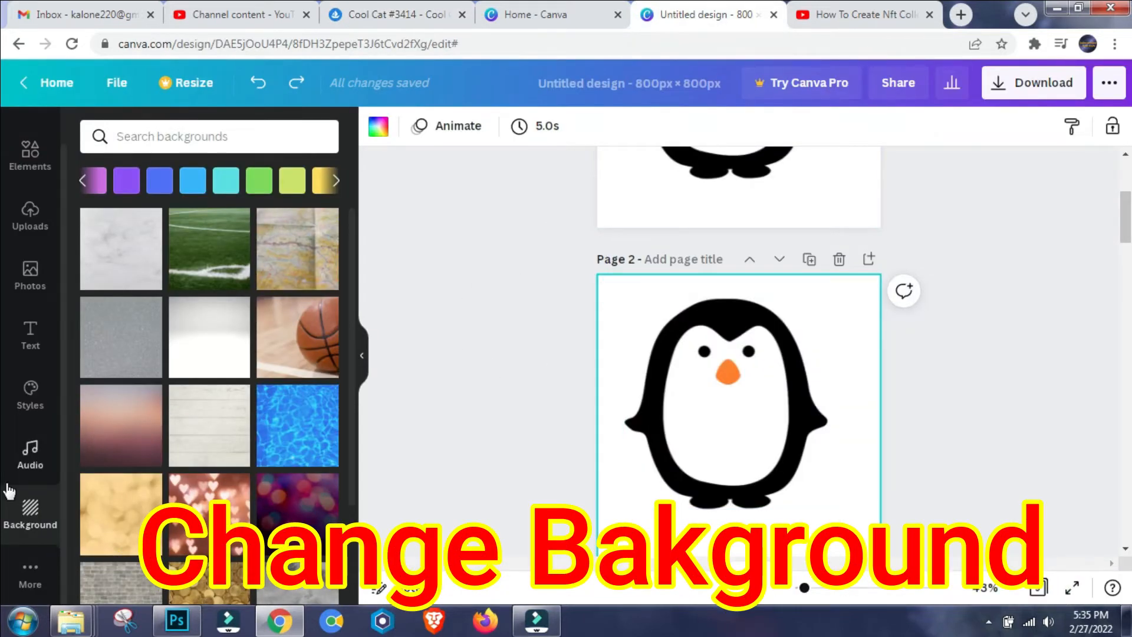
{"action": "left_click", "coordinate": [127, 181]}
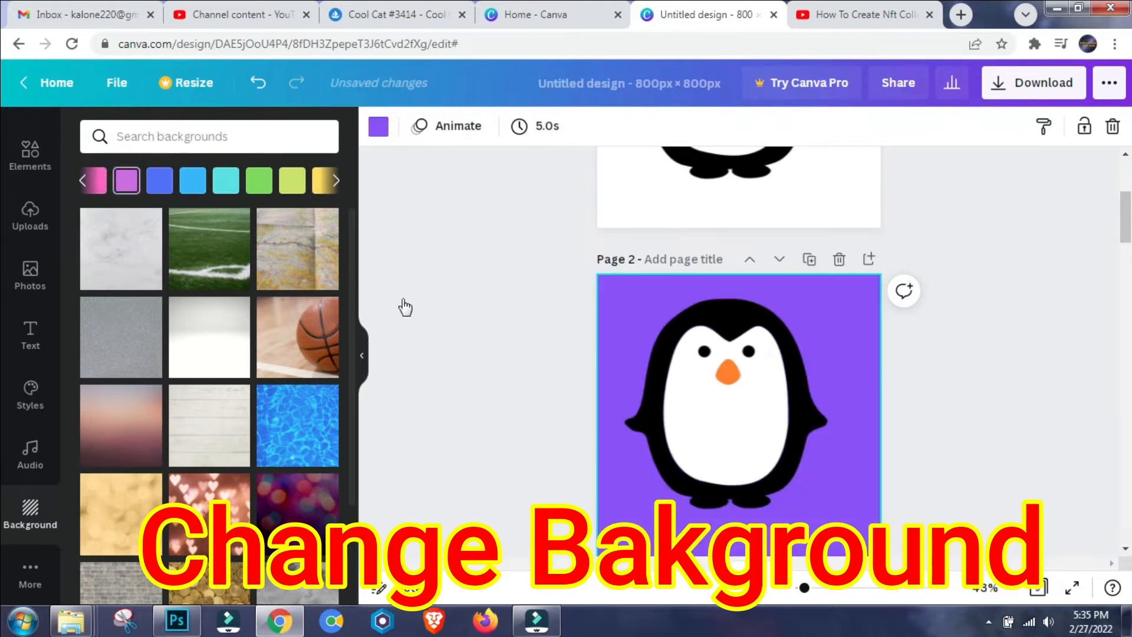
{"action": "scroll", "coordinate": [702, 392], "scroll_direction": "down", "scroll_amount": 4}
{"action": "left_click", "coordinate": [640, 402]}
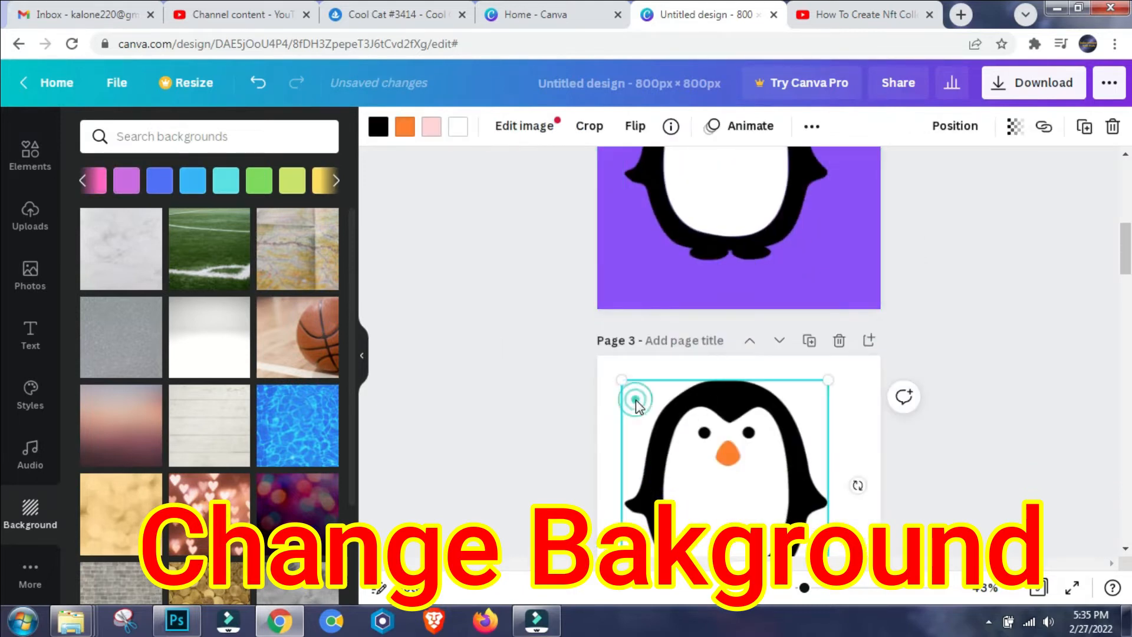
{"action": "left_click", "coordinate": [193, 183]}
Set the background color of page 4 to light orange.
{"action": "scroll", "coordinate": [682, 389], "scroll_direction": "down", "scroll_amount": 4}
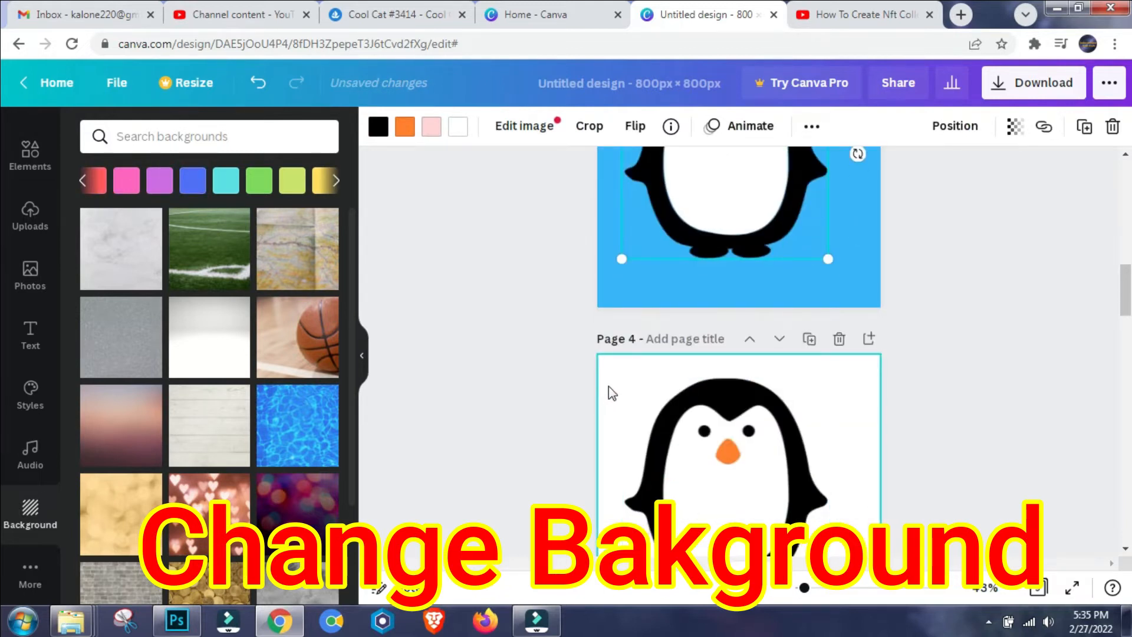
{"action": "left_click", "coordinate": [612, 393]}
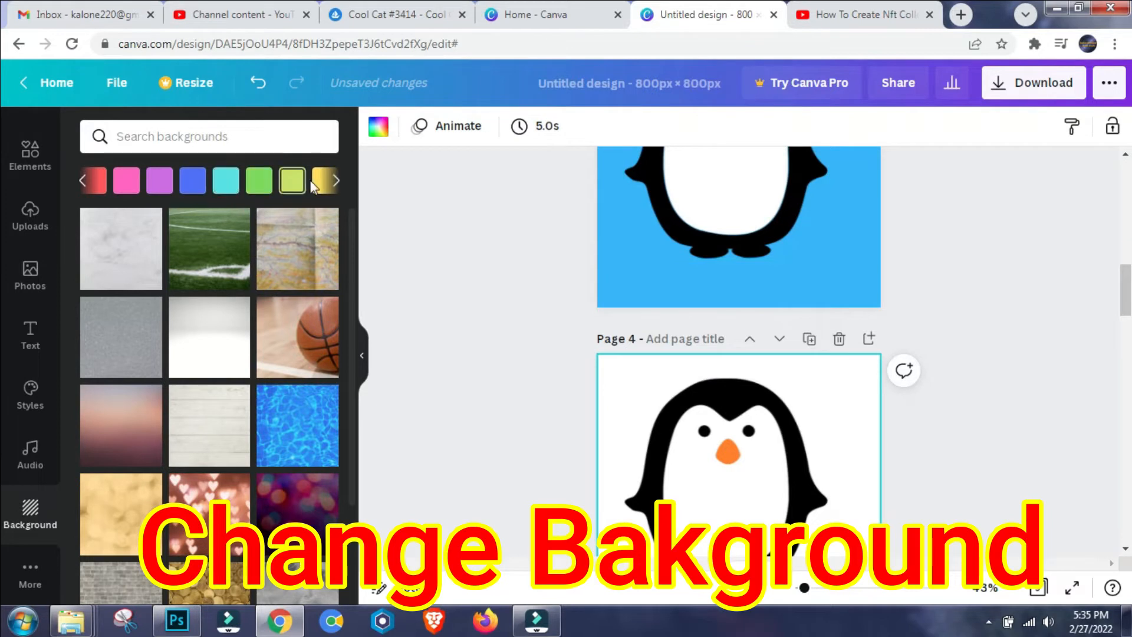
{"action": "left_click", "coordinate": [324, 184]}
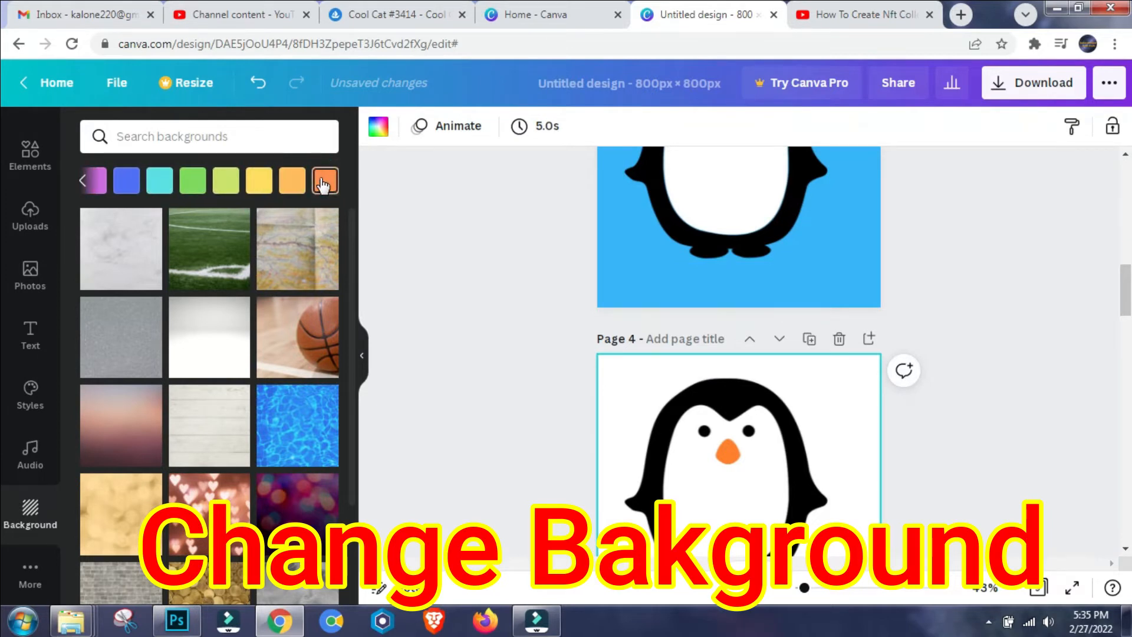
{"action": "left_click", "coordinate": [324, 181]}
Set the background color to turquoise on page 5 and lime green on page 6.
{"action": "scroll", "coordinate": [763, 430], "scroll_direction": "down", "scroll_amount": 6}
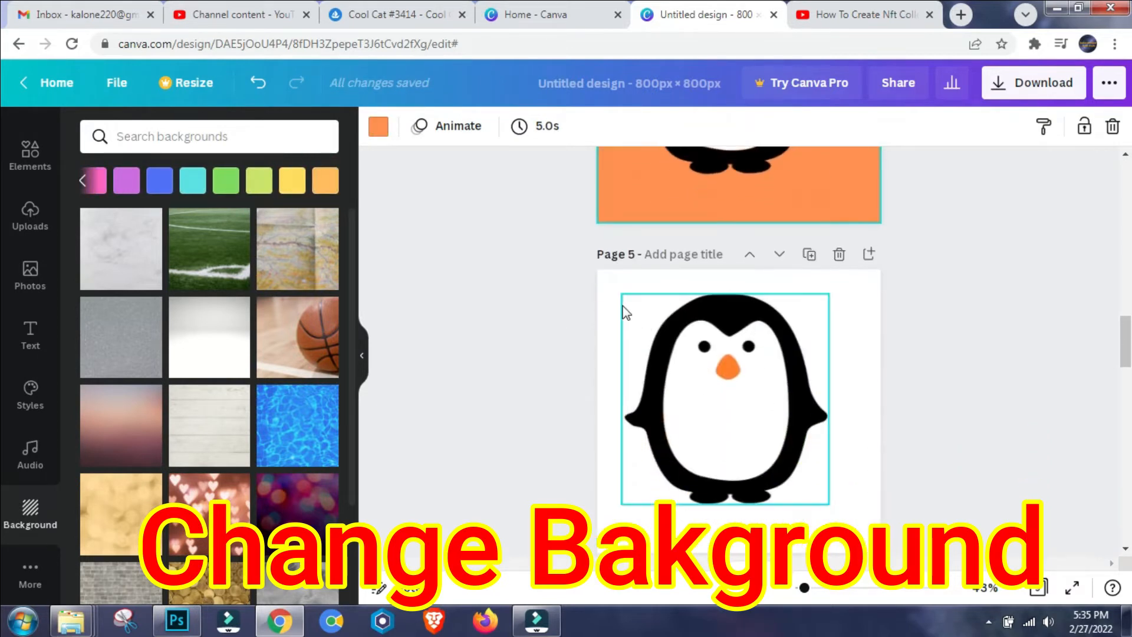
{"action": "left_click", "coordinate": [613, 287]}
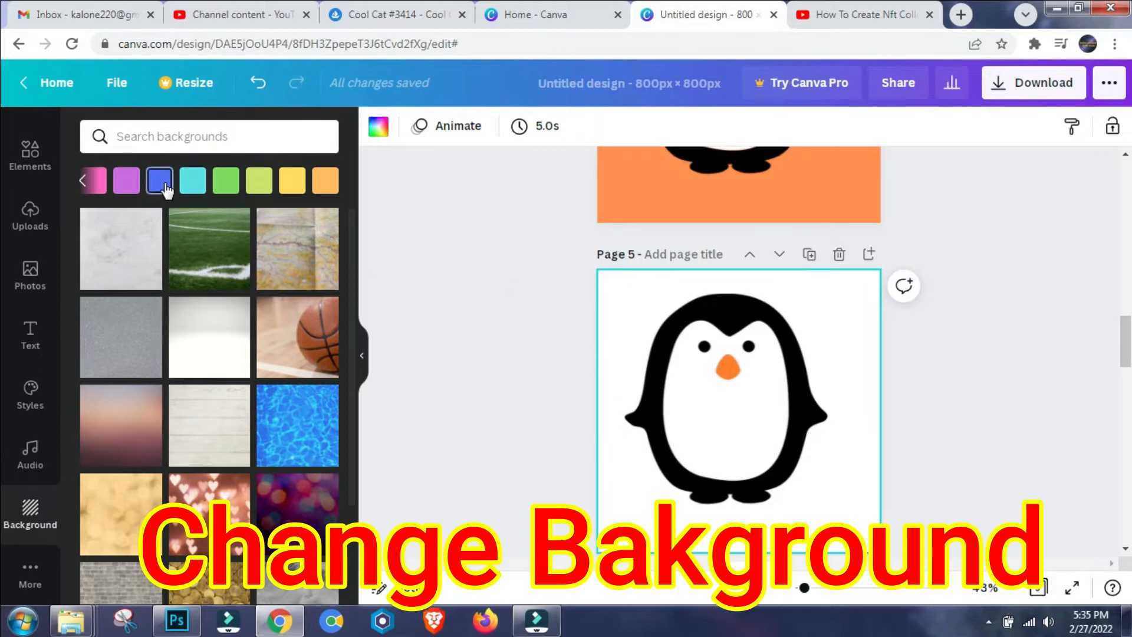
{"action": "left_click", "coordinate": [193, 186]}
{"action": "scroll", "coordinate": [670, 366], "scroll_direction": "down", "scroll_amount": 5}
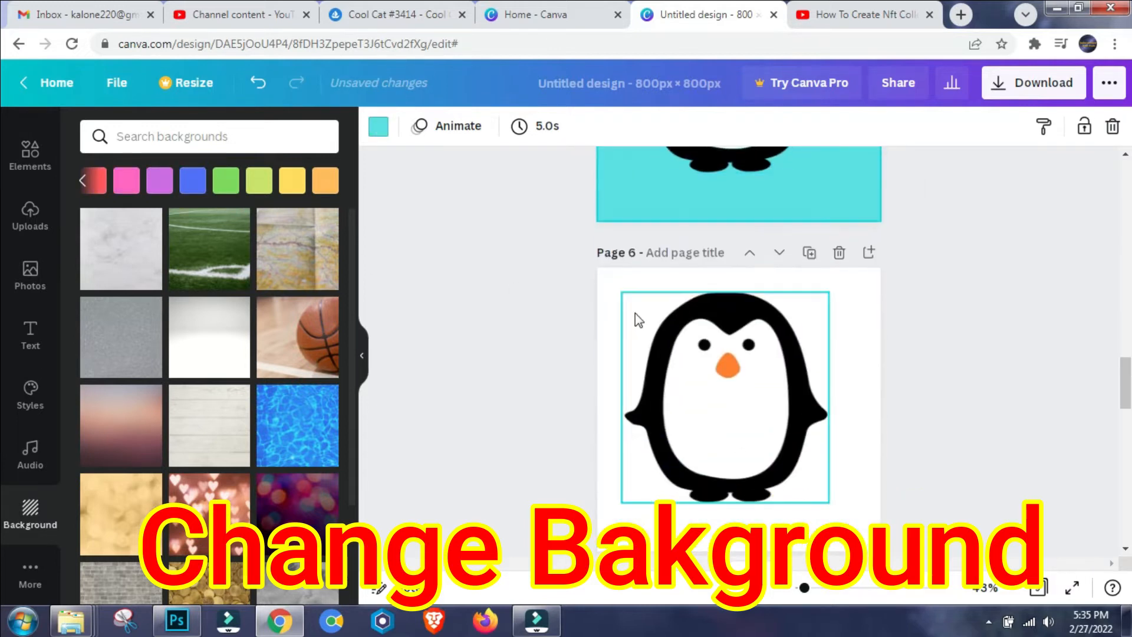
{"action": "left_click", "coordinate": [622, 285]}
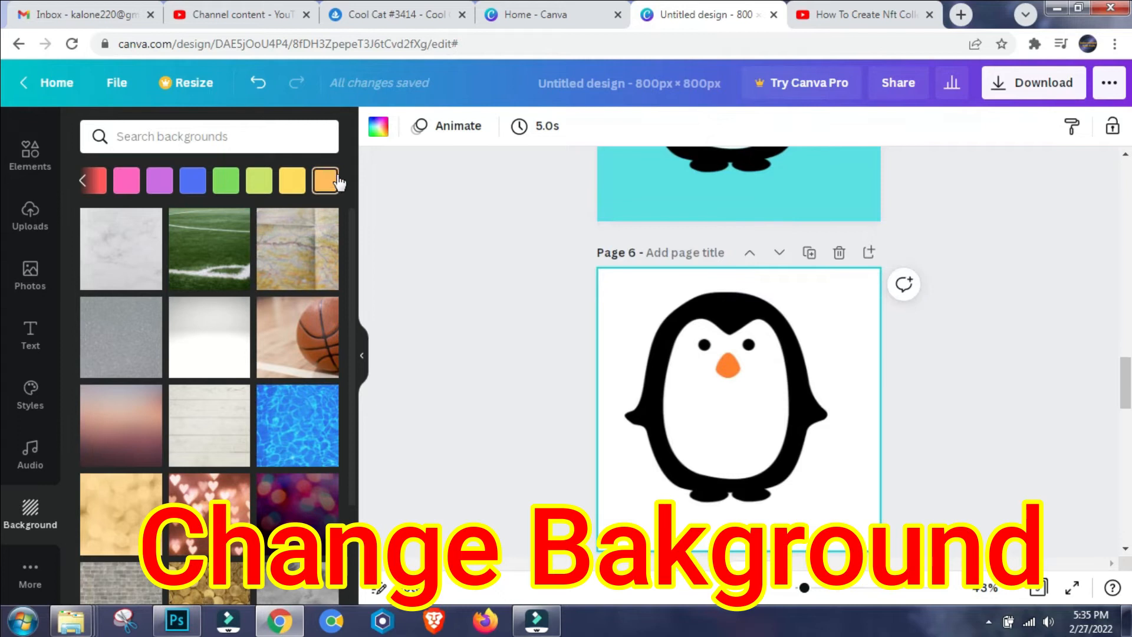
{"action": "left_click", "coordinate": [258, 183]}
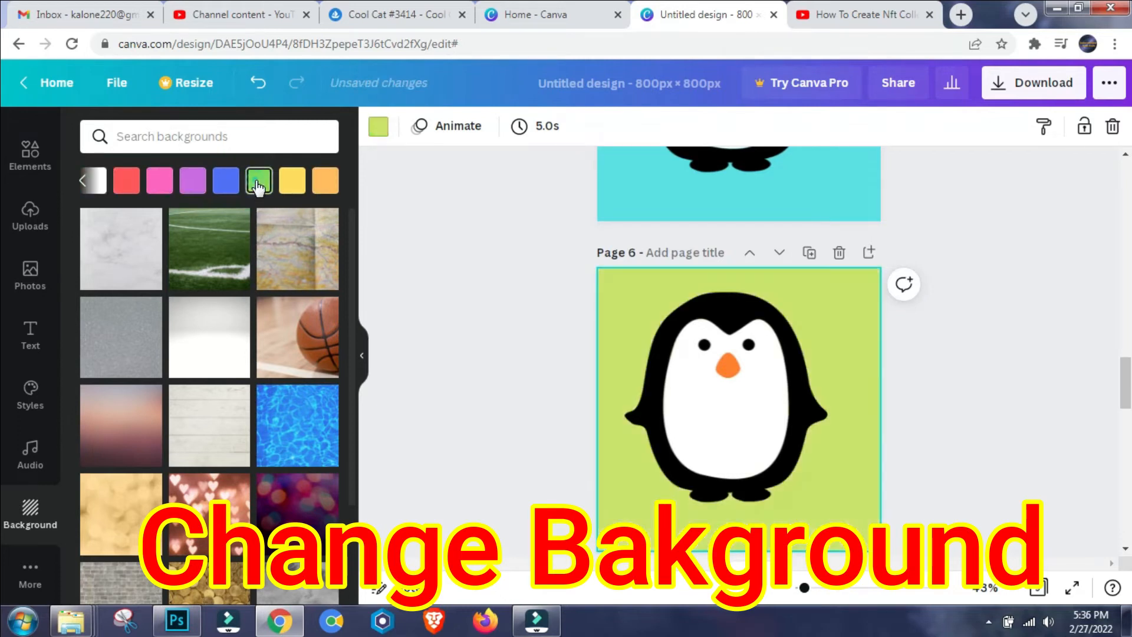
Try lime green and orange backgrounds on page 7, settling on light pink.
{"action": "scroll", "coordinate": [725, 448], "scroll_direction": "down", "scroll_amount": 5}
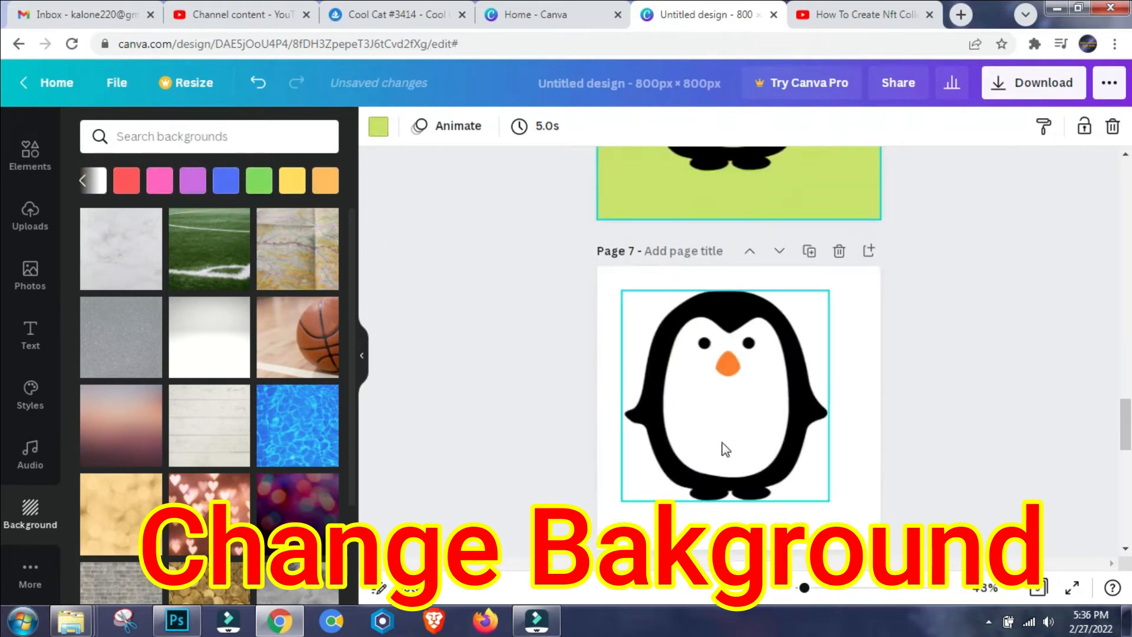
{"action": "left_click", "coordinate": [603, 327]}
{"action": "left_click", "coordinate": [83, 181]}
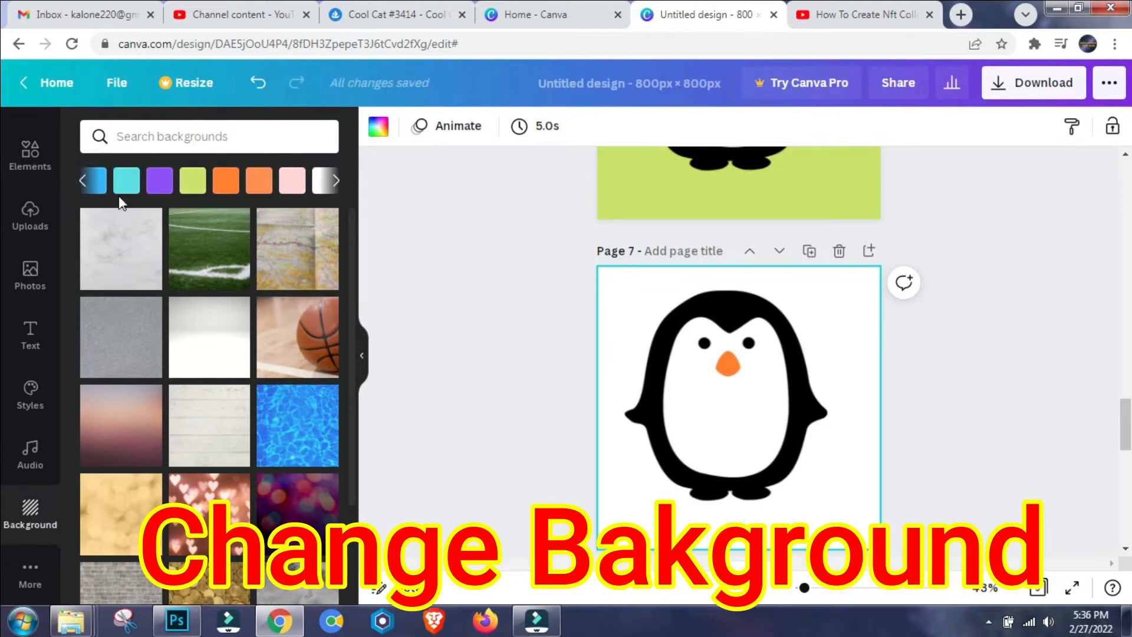
{"action": "left_click", "coordinate": [191, 184]}
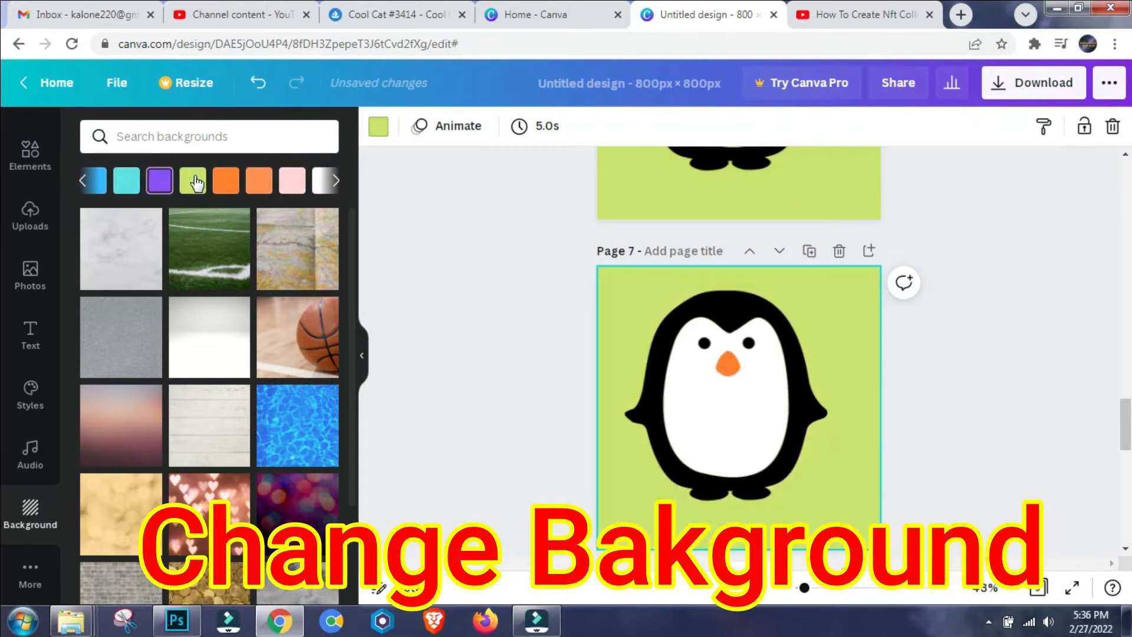
{"action": "left_click", "coordinate": [225, 184]}
{"action": "left_click", "coordinate": [293, 181]}
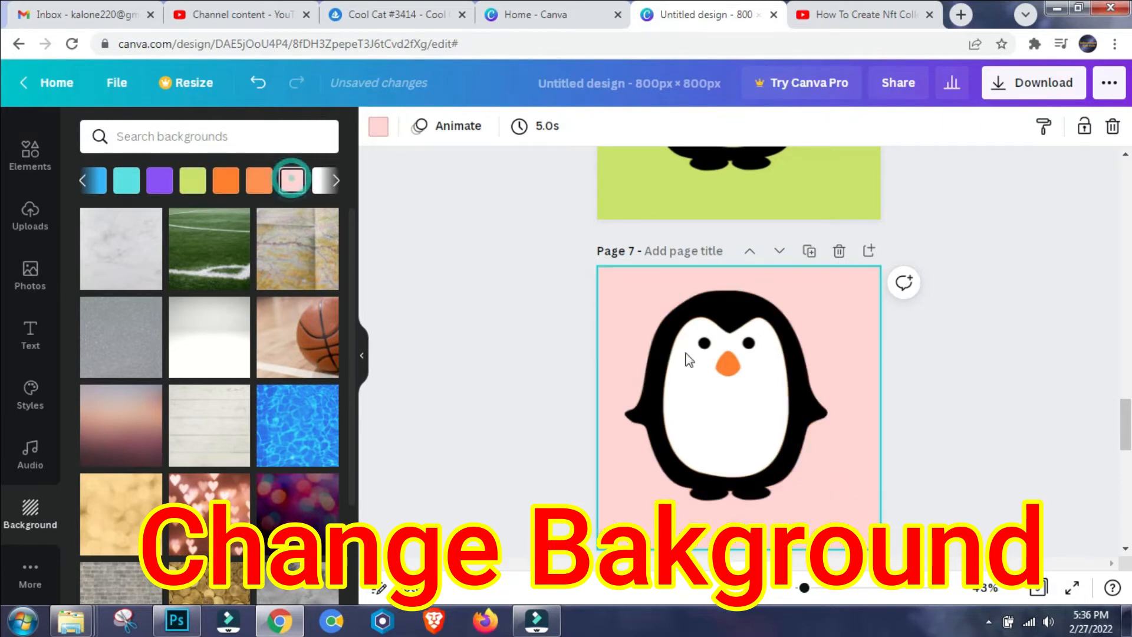
Try a black background on page 8, settling on light blue.
{"action": "scroll", "coordinate": [678, 371], "scroll_direction": "down", "scroll_amount": 7}
{"action": "left_click", "coordinate": [617, 235]}
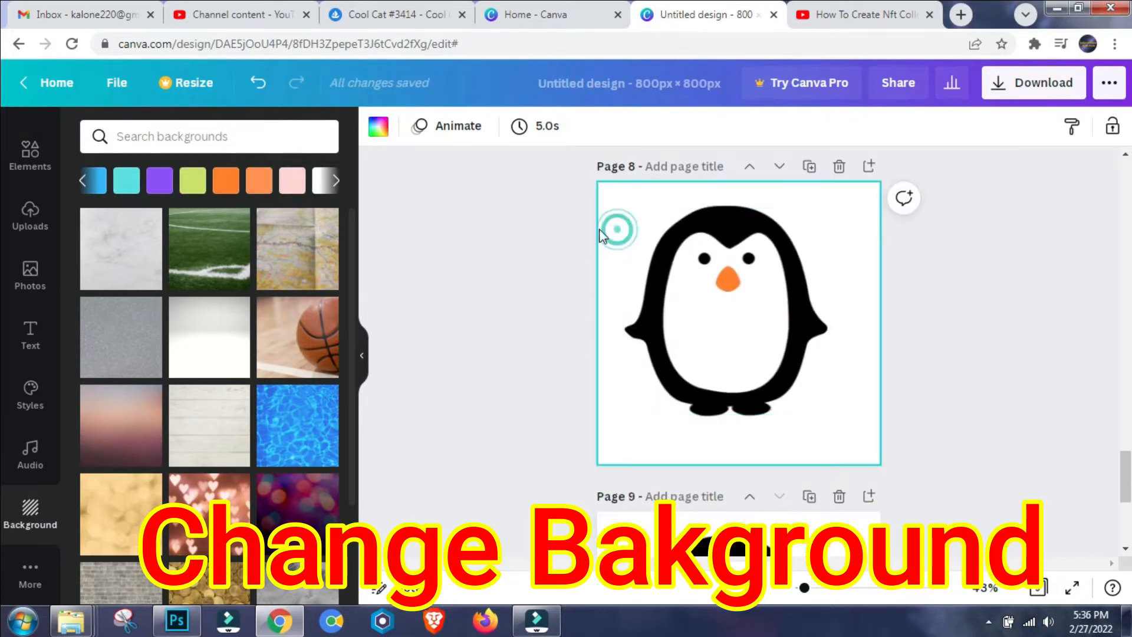
{"action": "left_click", "coordinate": [87, 182]}
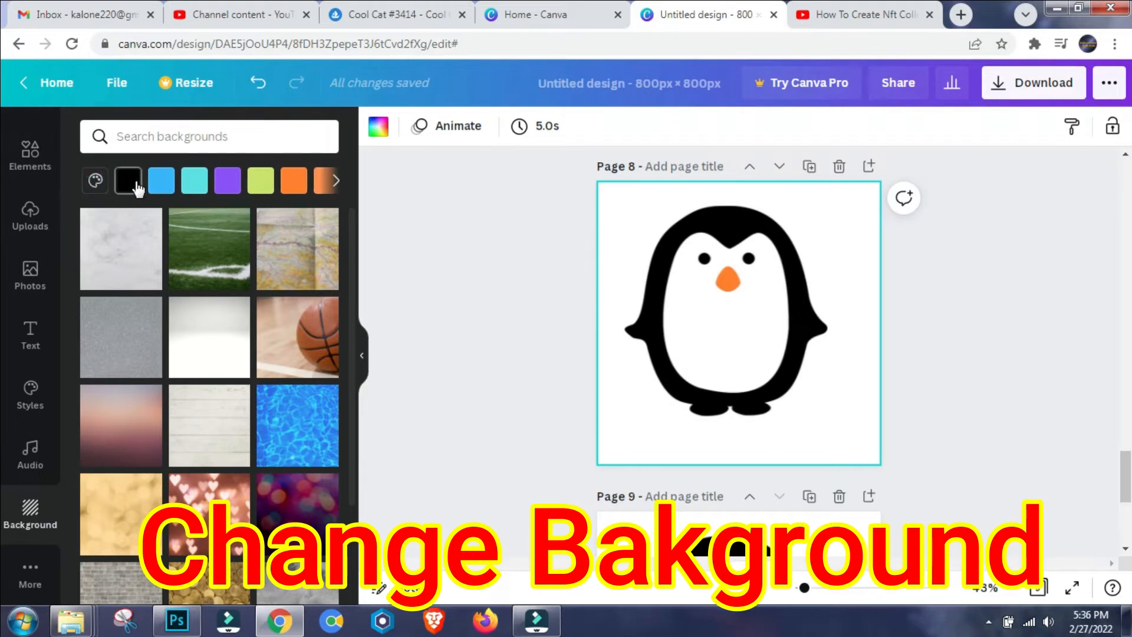
{"action": "left_click", "coordinate": [136, 188]}
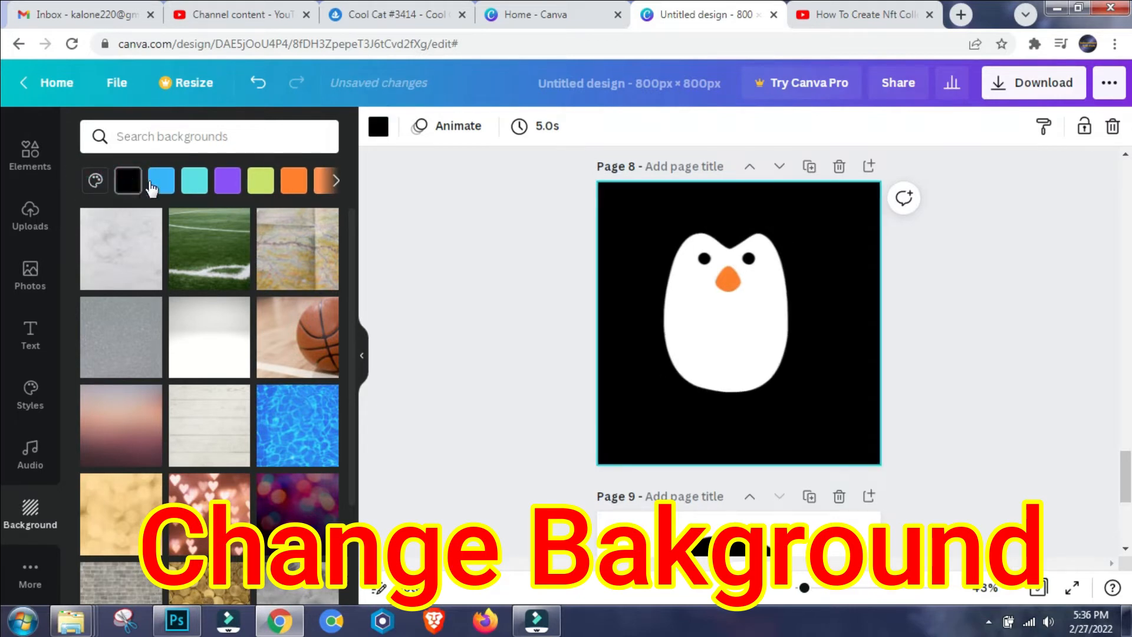
{"action": "left_click", "coordinate": [152, 187]}
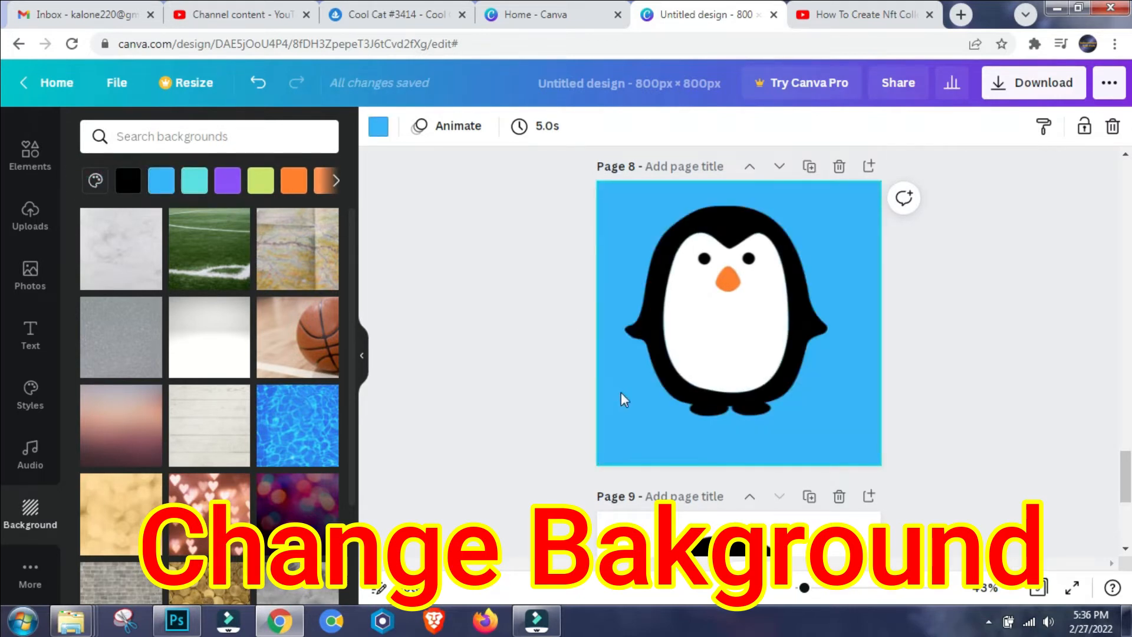
Set the background color of page 9 to orange.
{"action": "scroll", "coordinate": [624, 400], "scroll_direction": "down", "scroll_amount": 4}
{"action": "left_click", "coordinate": [607, 315]}
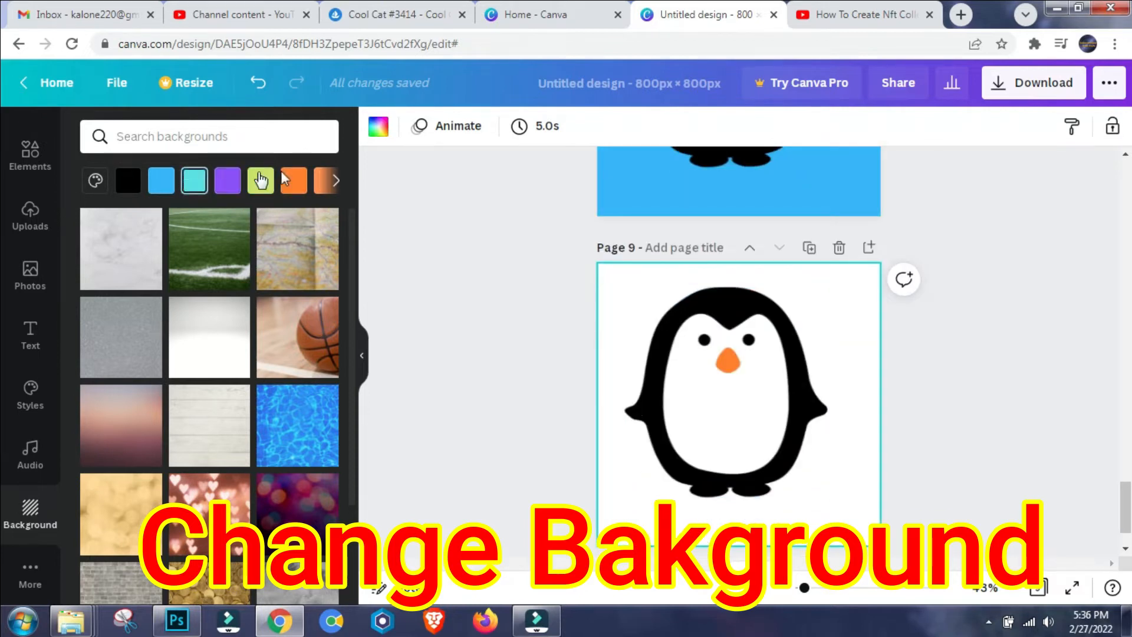
{"action": "left_click", "coordinate": [322, 180]}
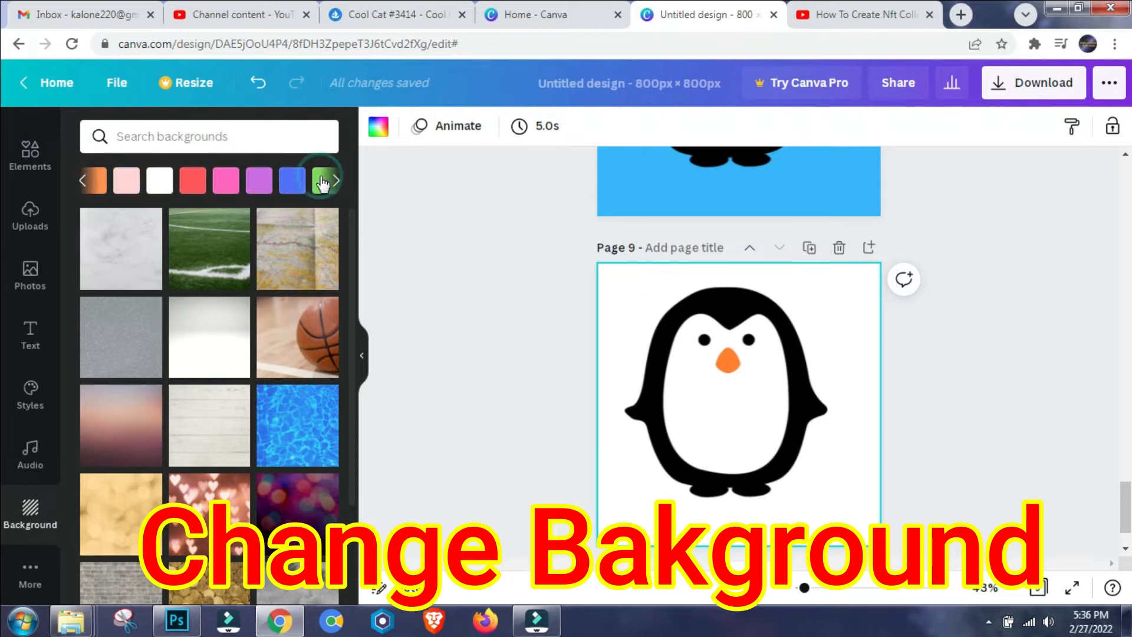
{"action": "left_click", "coordinate": [97, 182]}
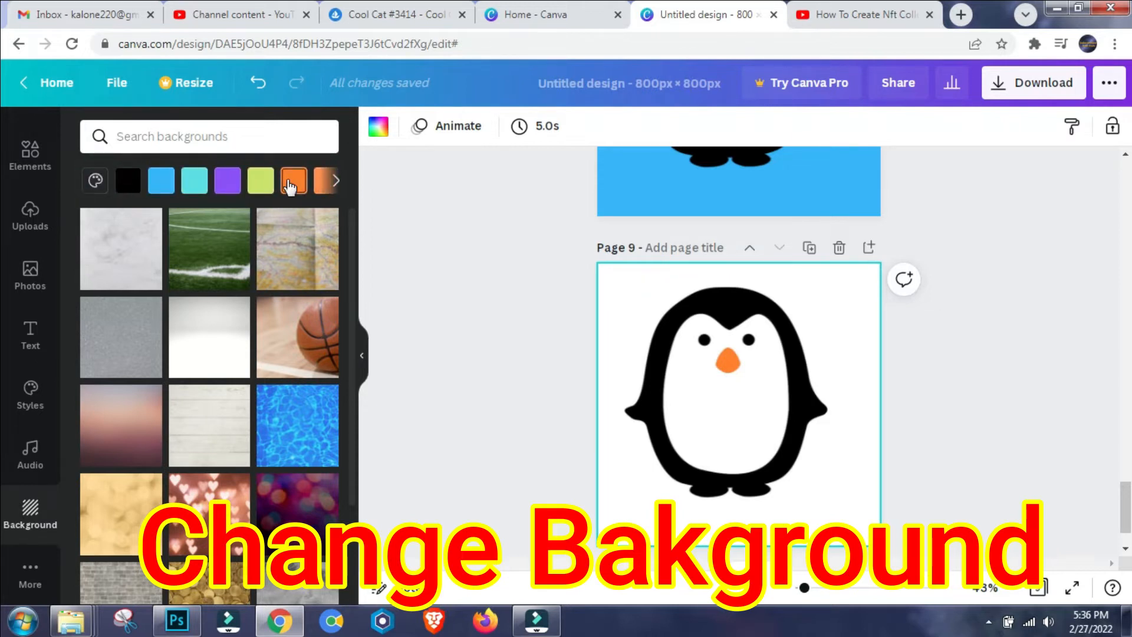
{"action": "left_click", "coordinate": [293, 181]}
{"action": "scroll", "coordinate": [591, 349], "scroll_direction": "down", "scroll_amount": 2}
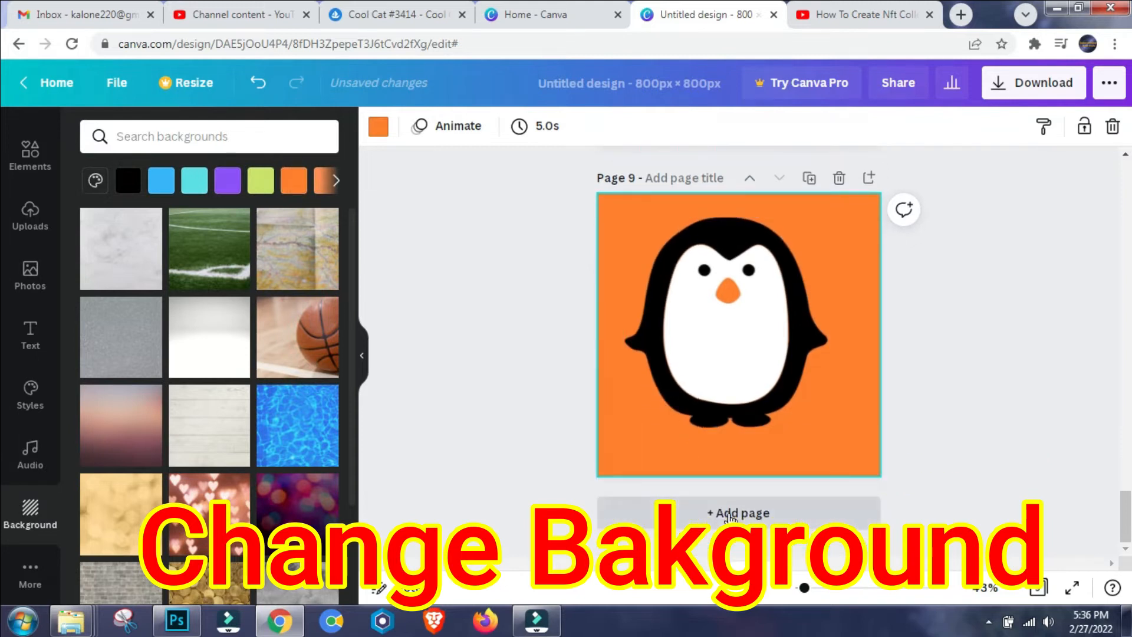
Review the recolored pages back to page 1, and examine the Cool Cats collection on OpenSea for accessory ideas.
{"action": "scroll", "coordinate": [847, 422], "scroll_direction": "up", "scroll_amount": 20}
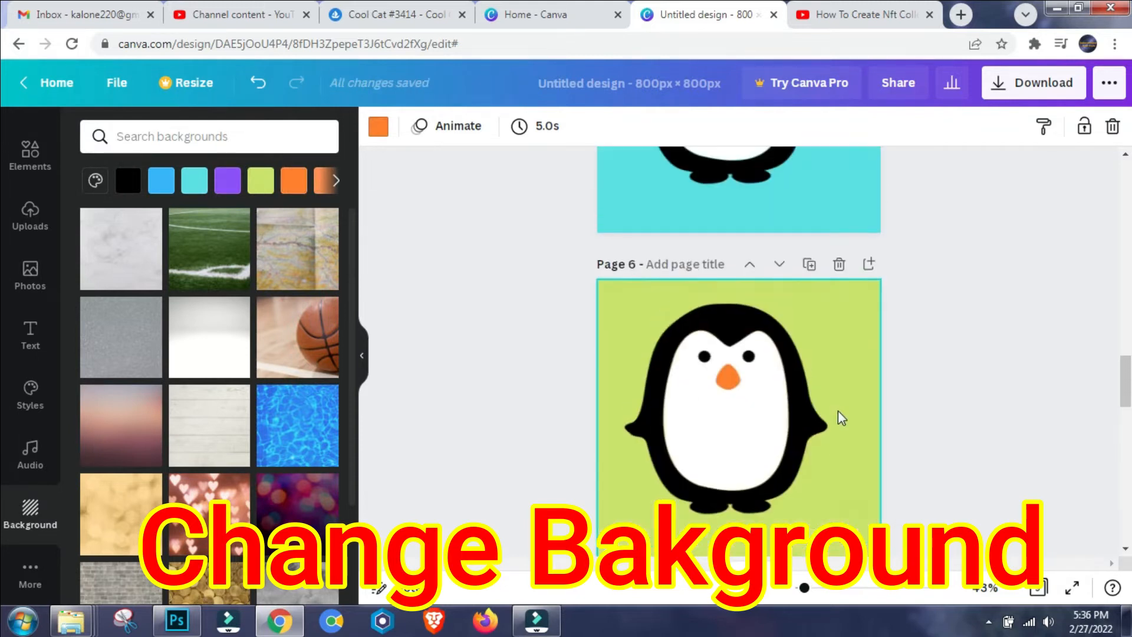
{"action": "scroll", "coordinate": [840, 419], "scroll_direction": "up", "scroll_amount": 15}
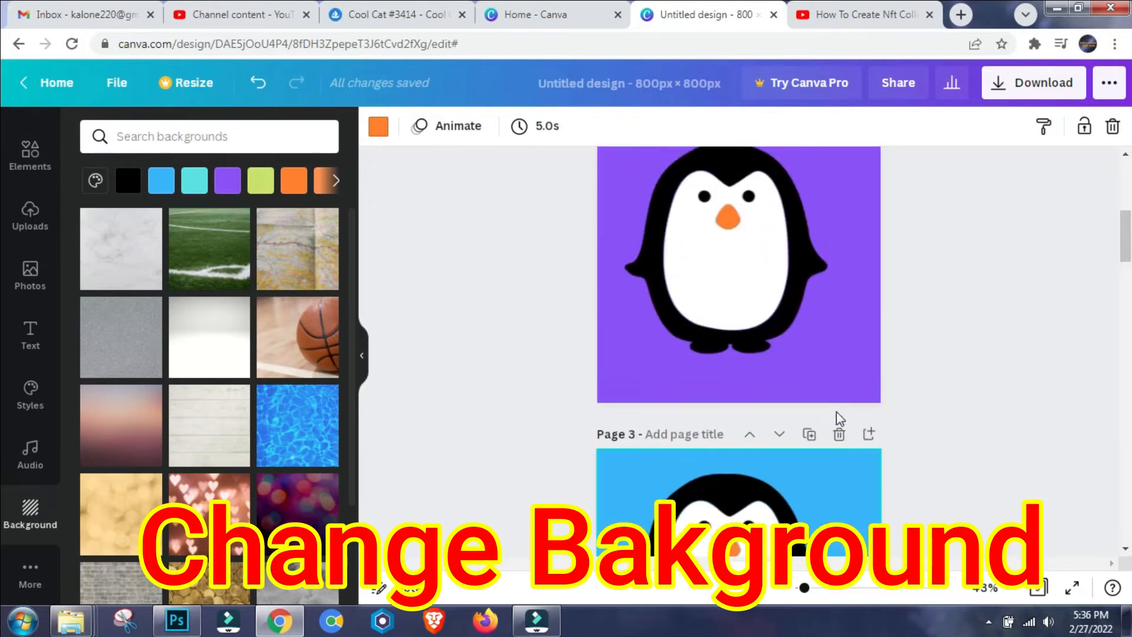
{"action": "scroll", "coordinate": [836, 411], "scroll_direction": "up", "scroll_amount": 4}
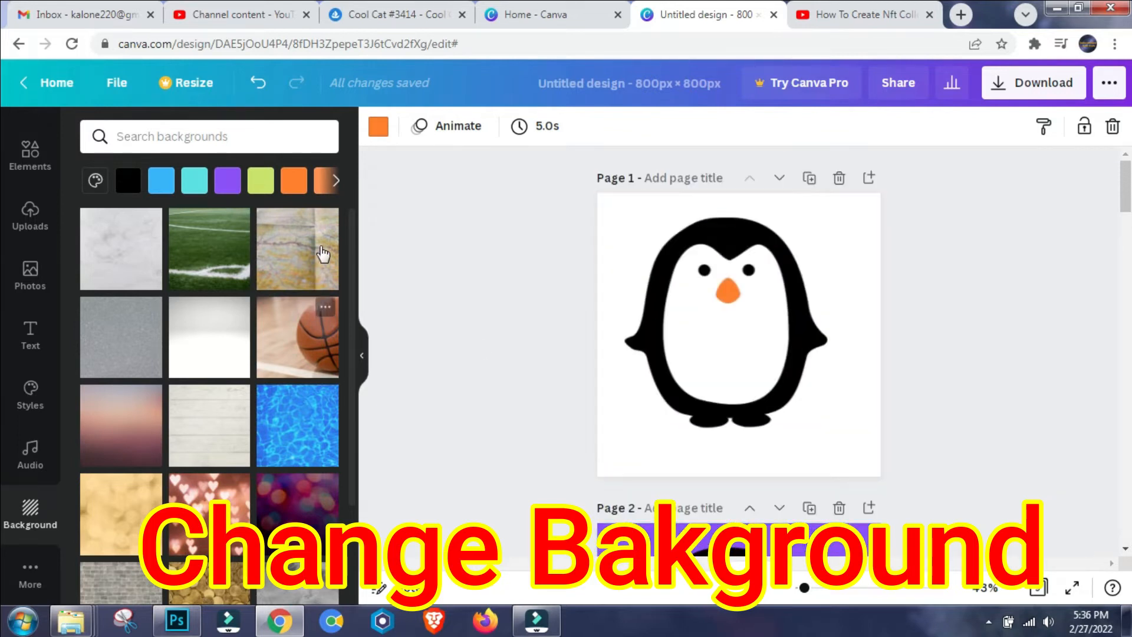
{"action": "left_click", "coordinate": [333, 181]}
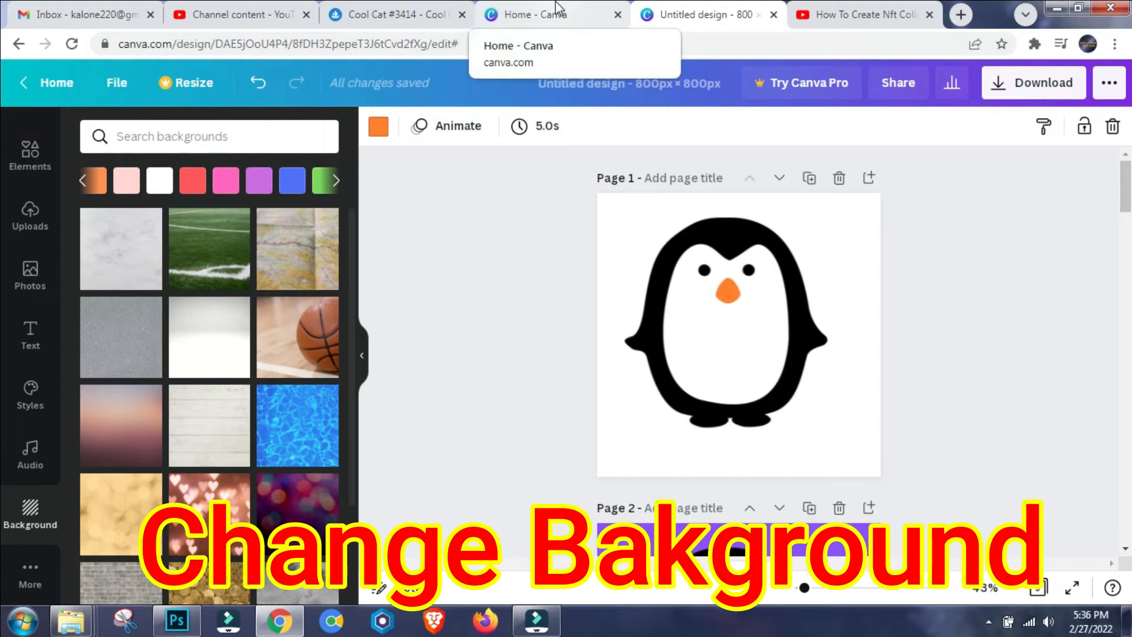
{"action": "left_click", "coordinate": [412, 14]}
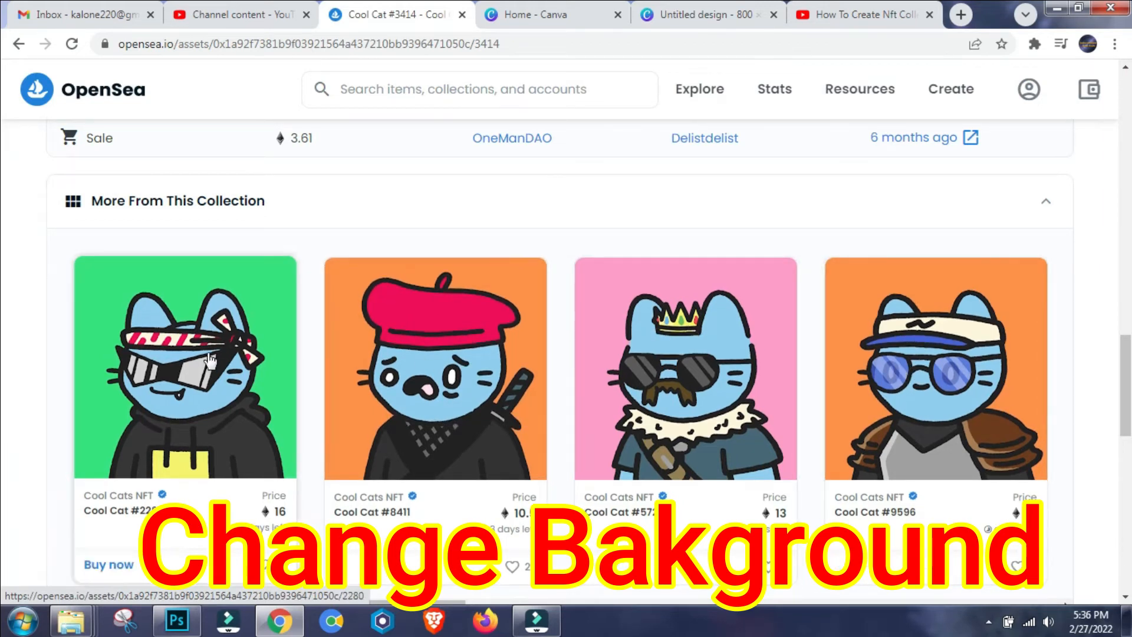
{"action": "left_click", "coordinate": [715, 10]}
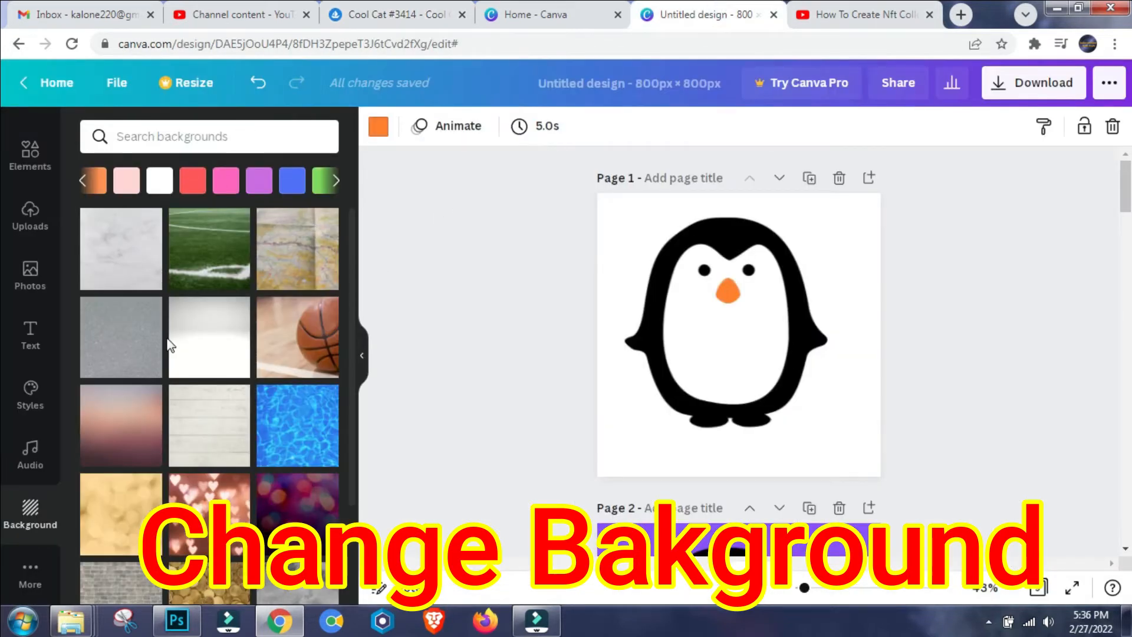
Search the design elements for "cap" in Canva.
{"action": "scroll", "coordinate": [16, 366], "scroll_direction": "up", "scroll_amount": 1}
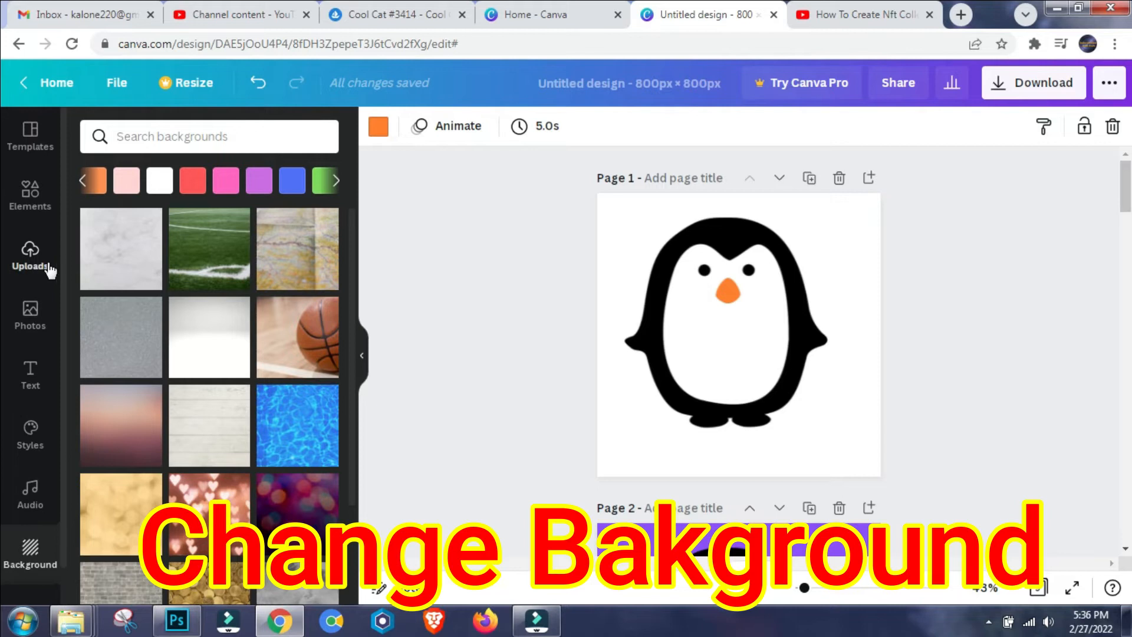
{"action": "left_click", "coordinate": [30, 194]}
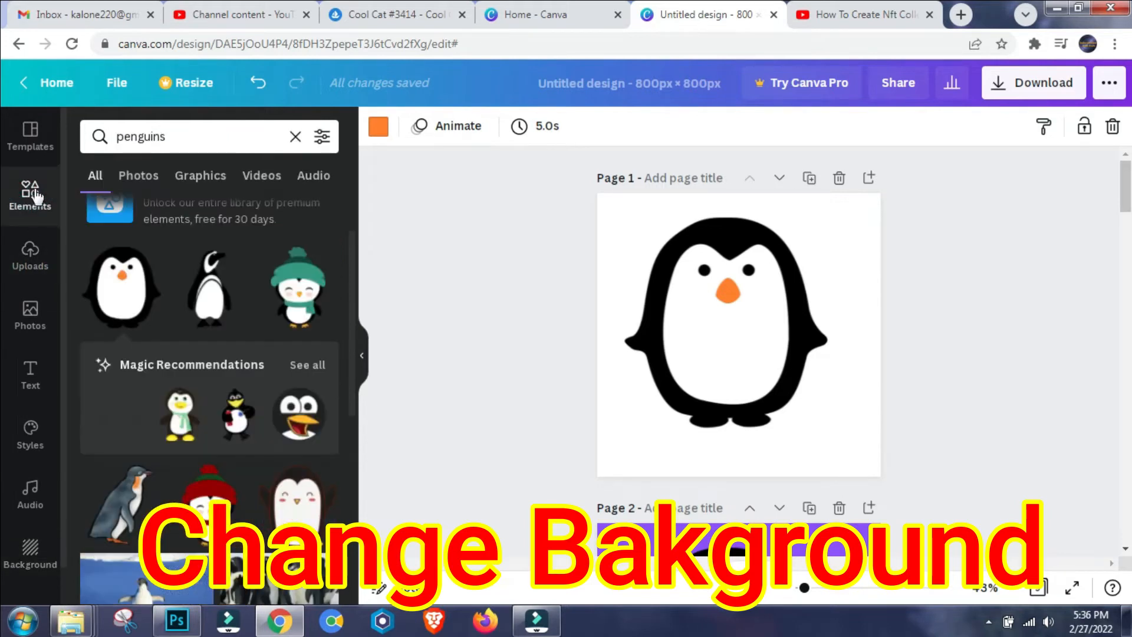
{"action": "left_click_drag", "start_coordinate": [174, 136], "coordinate": [91, 136]}
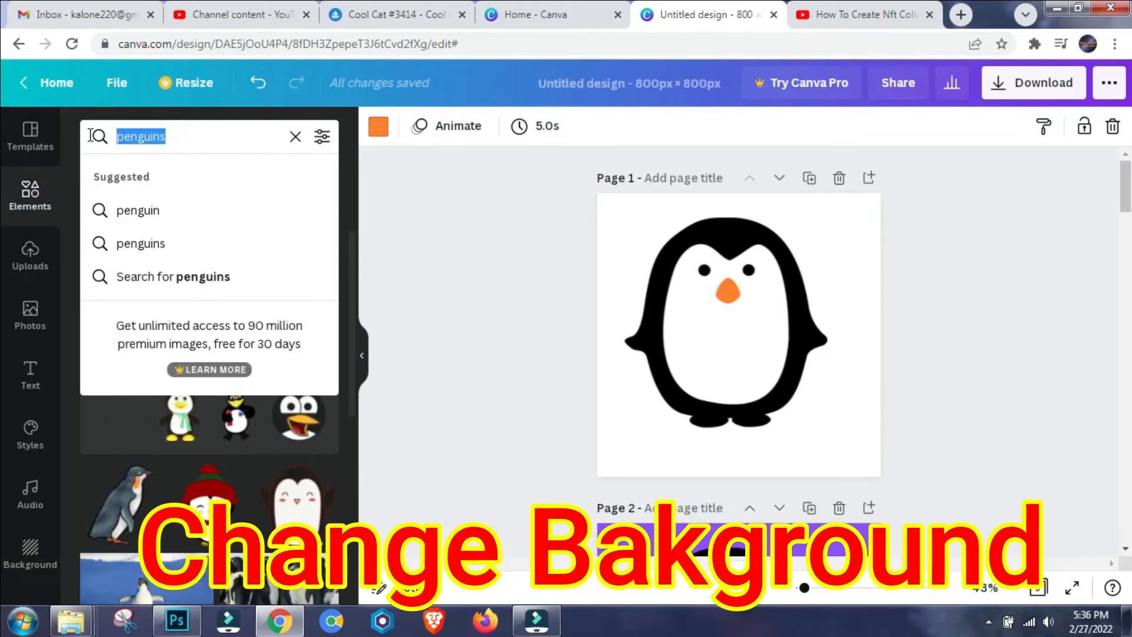
{"action": "type", "text": "cap"}
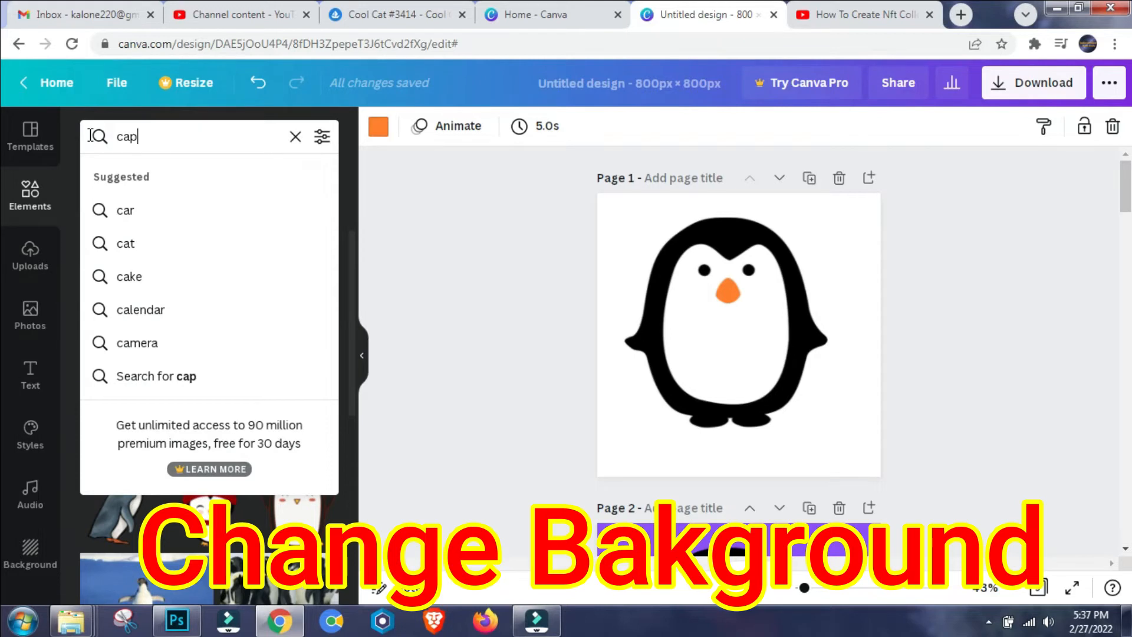
{"action": "key", "text": "Return"}
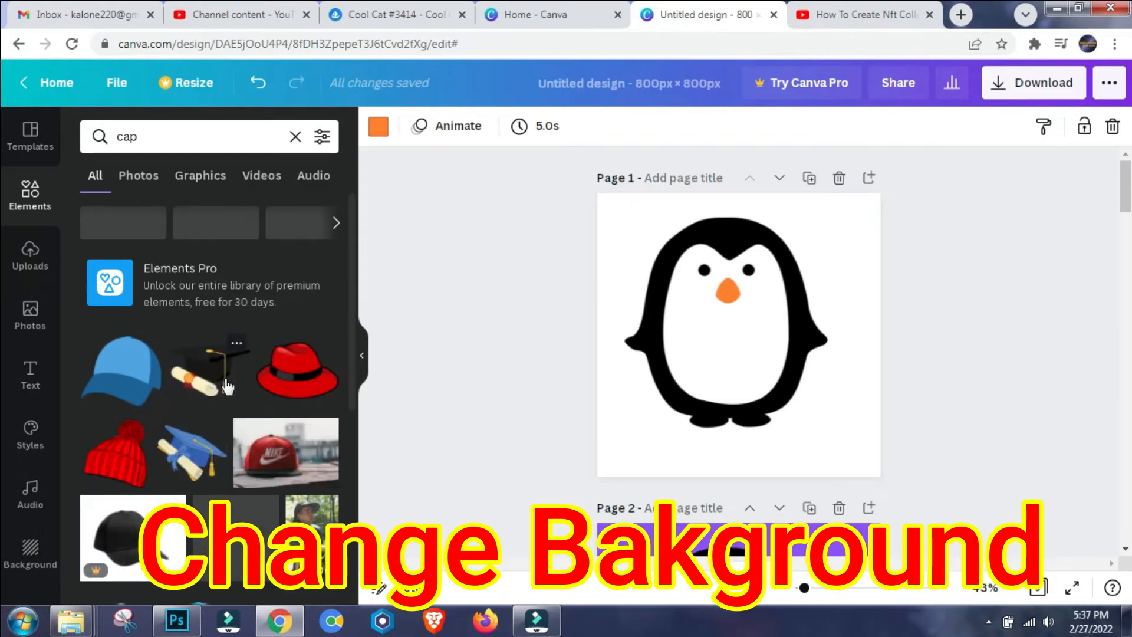
Add the black top hat with the white band to page 2 and place it on the penguin's head.
{"action": "scroll", "coordinate": [257, 456], "scroll_direction": "down", "scroll_amount": 6}
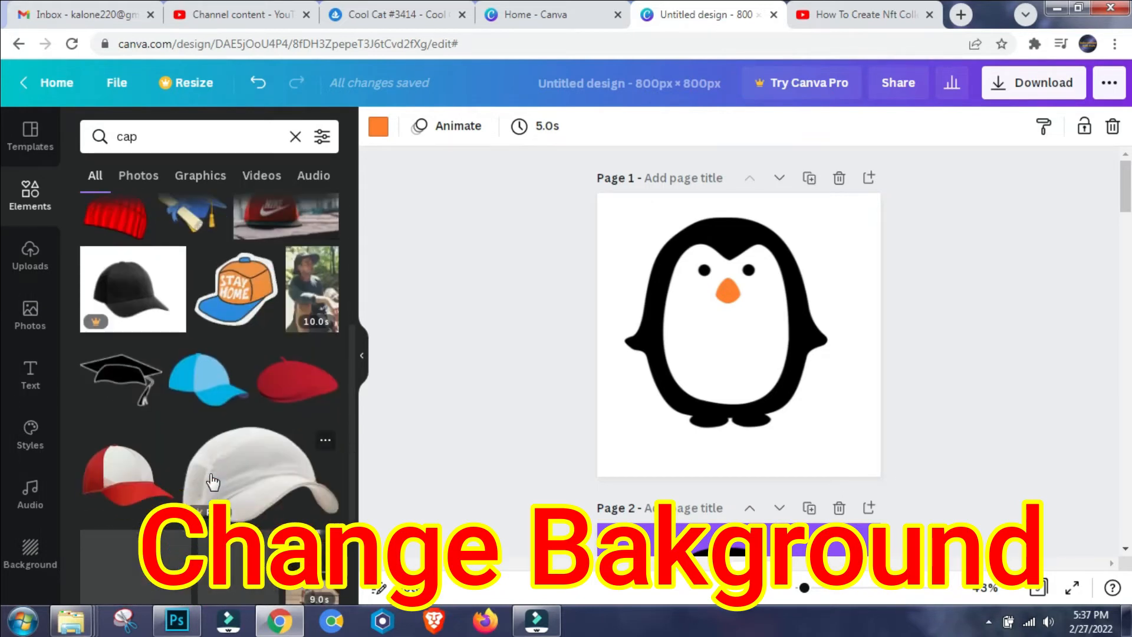
{"action": "scroll", "coordinate": [165, 425], "scroll_direction": "down", "scroll_amount": 4}
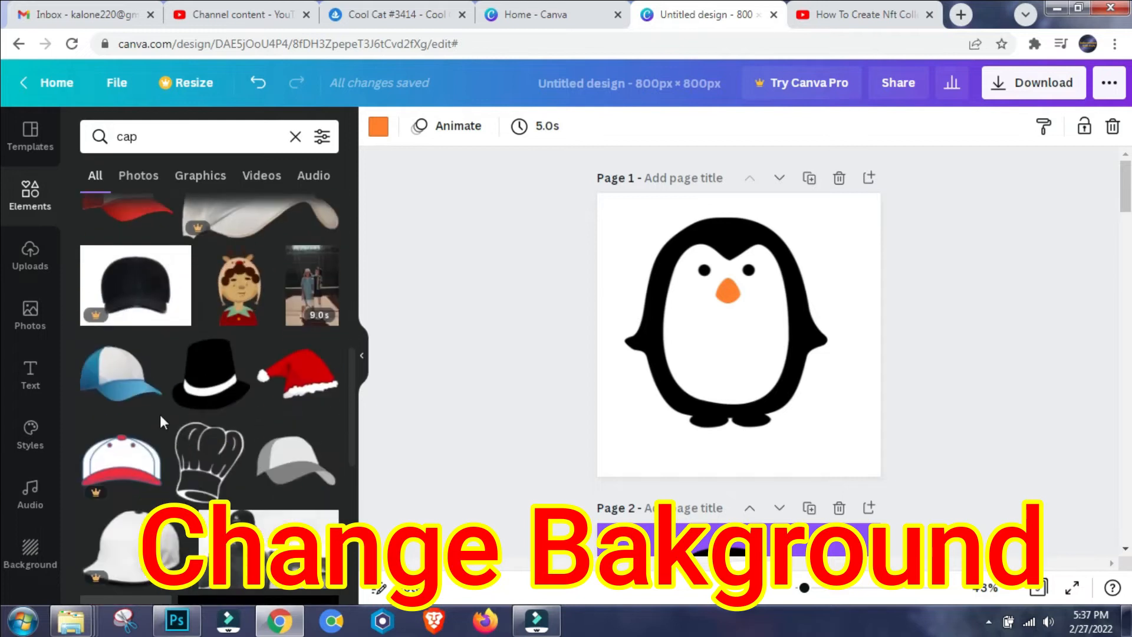
{"action": "scroll", "coordinate": [189, 395], "scroll_direction": "down", "scroll_amount": 4}
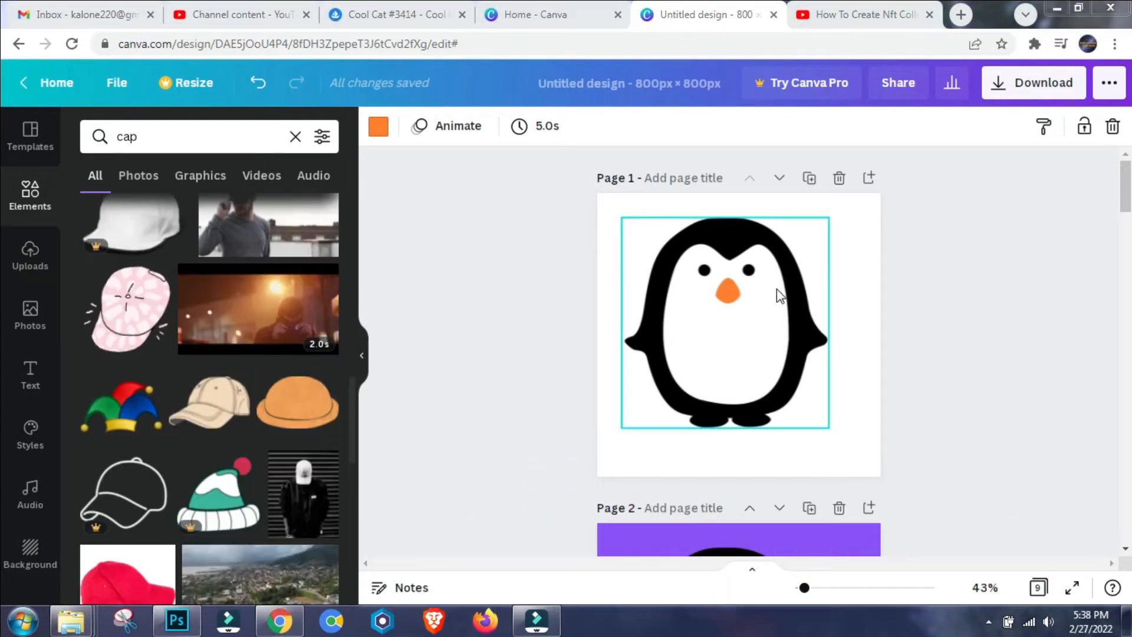
{"action": "scroll", "coordinate": [950, 419], "scroll_direction": "down", "scroll_amount": 5}
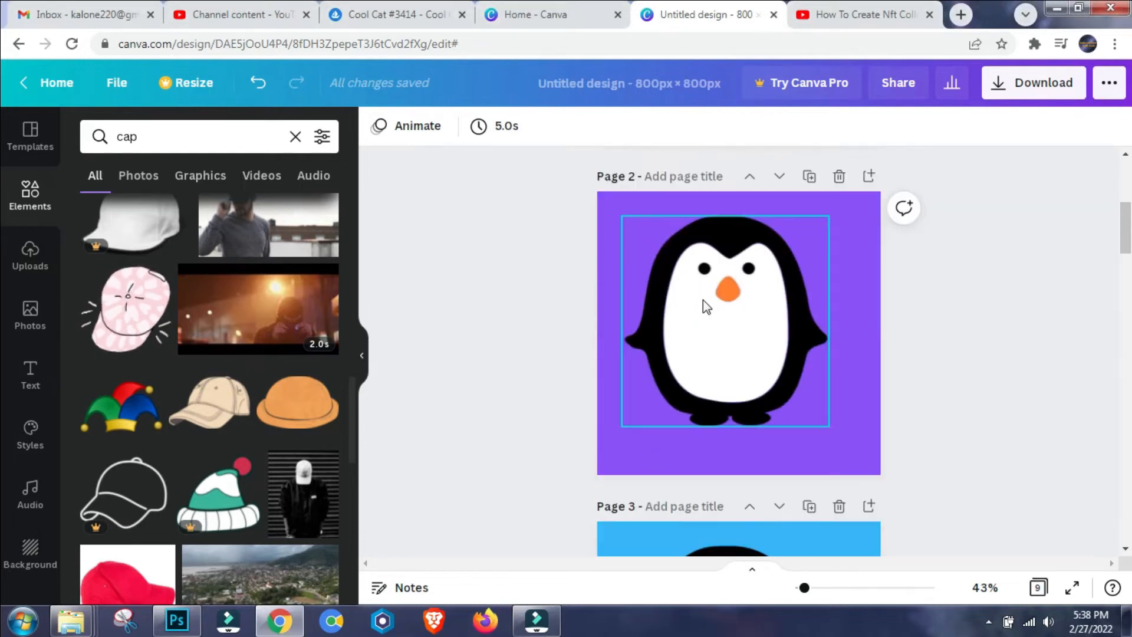
{"action": "scroll", "coordinate": [181, 372], "scroll_direction": "down", "scroll_amount": 3}
{"action": "scroll", "coordinate": [180, 373], "scroll_direction": "down", "scroll_amount": 4}
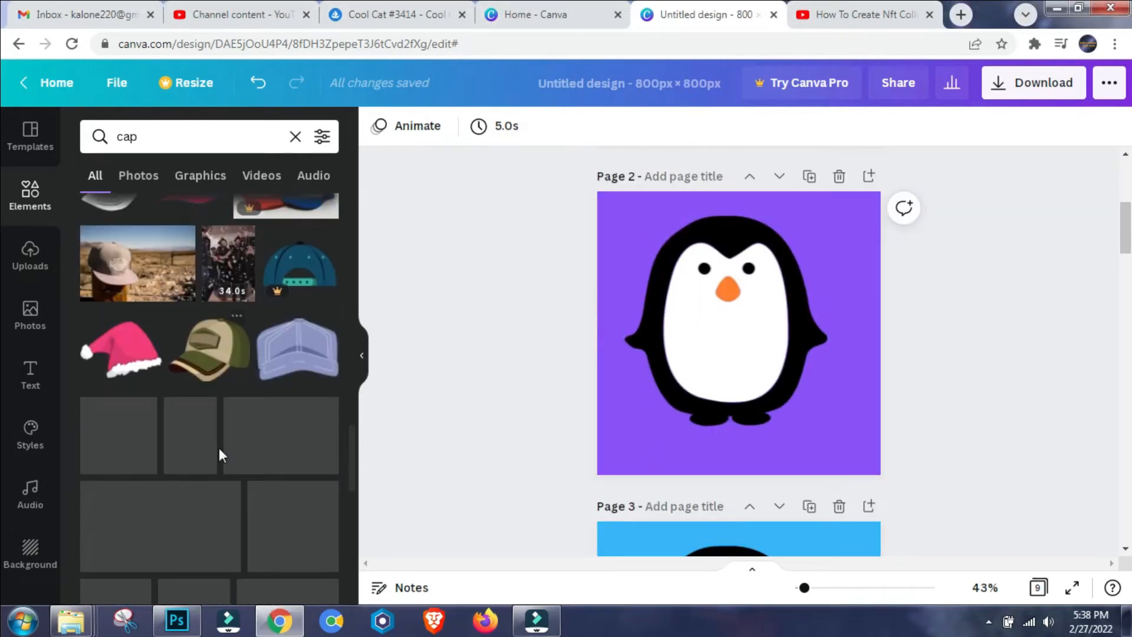
{"action": "scroll", "coordinate": [203, 335], "scroll_direction": "down", "scroll_amount": 3}
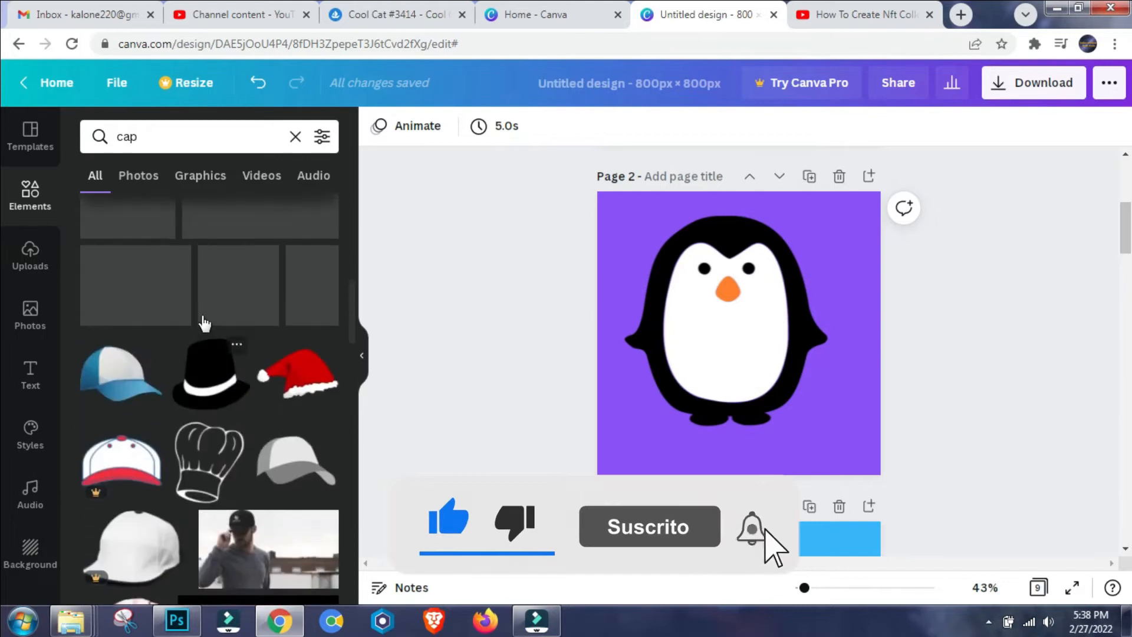
{"action": "scroll", "coordinate": [236, 395], "scroll_direction": "up", "scroll_amount": 2}
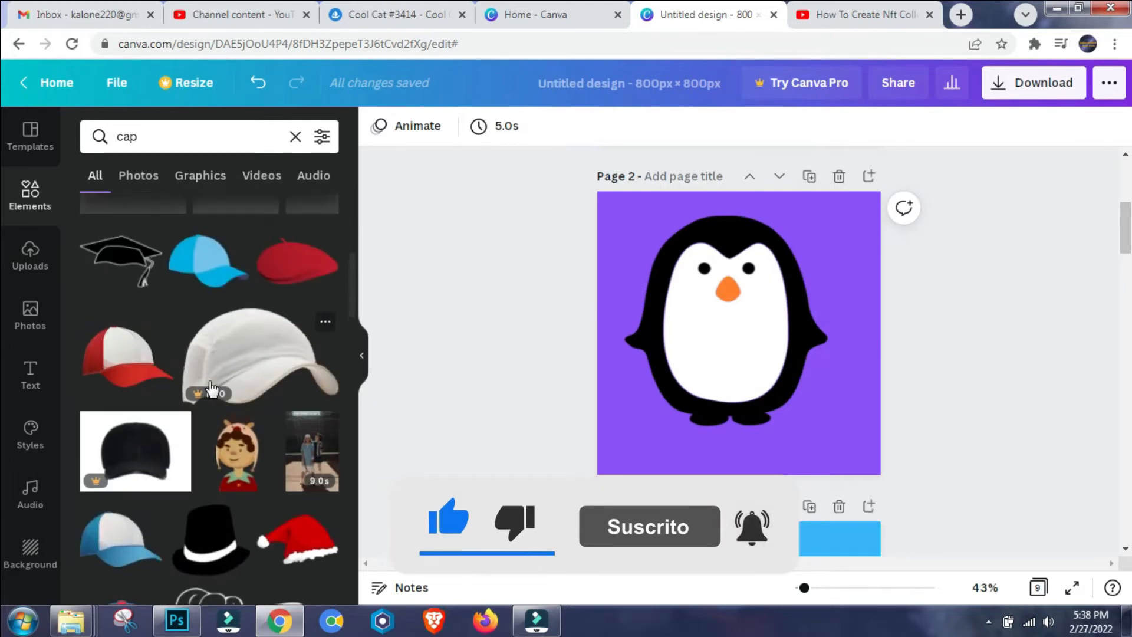
{"action": "left_click_drag", "start_coordinate": [227, 454], "coordinate": [716, 208]}
{"action": "scroll", "coordinate": [742, 310], "scroll_direction": "up", "scroll_amount": 2}
{"action": "left_click_drag", "start_coordinate": [788, 370], "coordinate": [727, 327]}
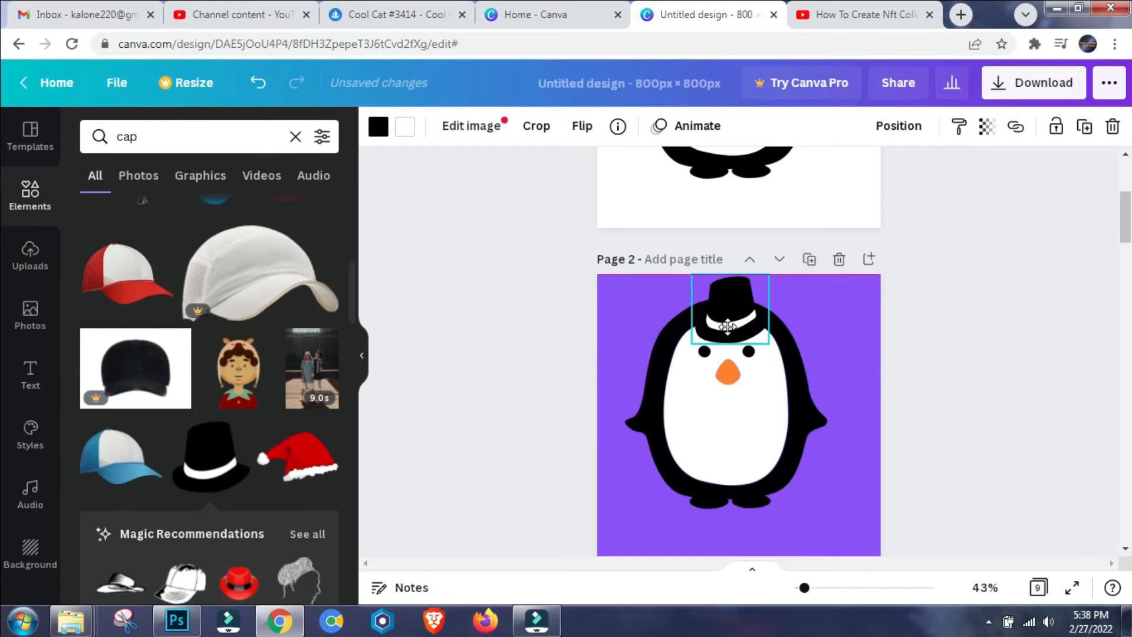
{"action": "left_click", "coordinate": [862, 388]}
Add the red, green and blue jester hat to the penguin's head on page 3.
{"action": "scroll", "coordinate": [742, 448], "scroll_direction": "down", "scroll_amount": 7}
{"action": "scroll", "coordinate": [692, 407], "scroll_direction": "up", "scroll_amount": 4}
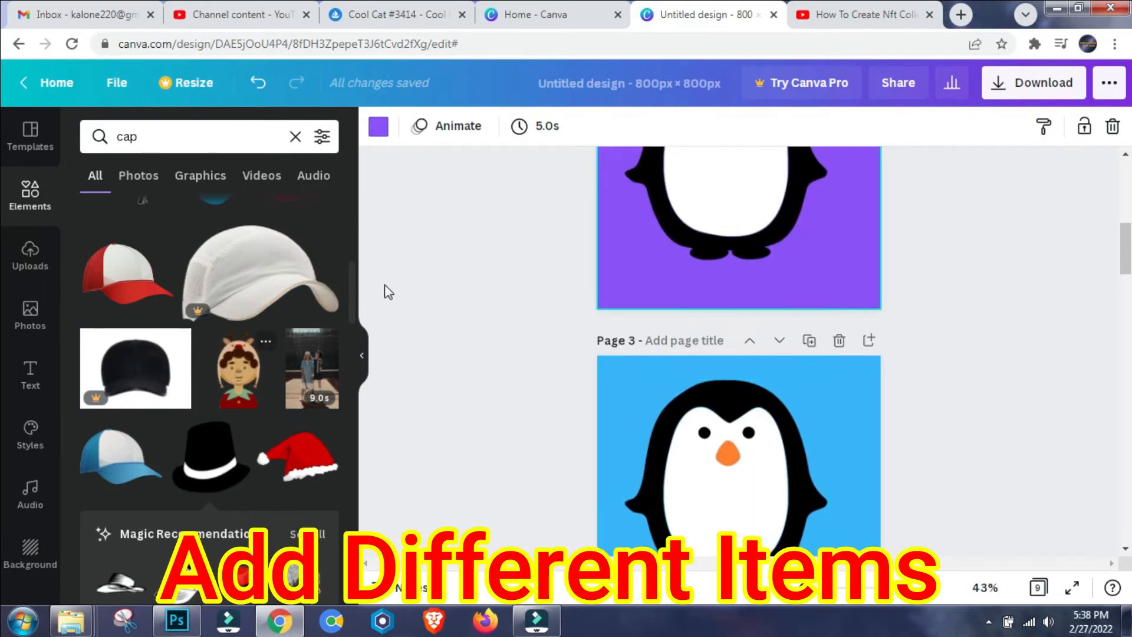
{"action": "scroll", "coordinate": [188, 369], "scroll_direction": "down", "scroll_amount": 3}
{"action": "scroll", "coordinate": [118, 370], "scroll_direction": "down", "scroll_amount": 8}
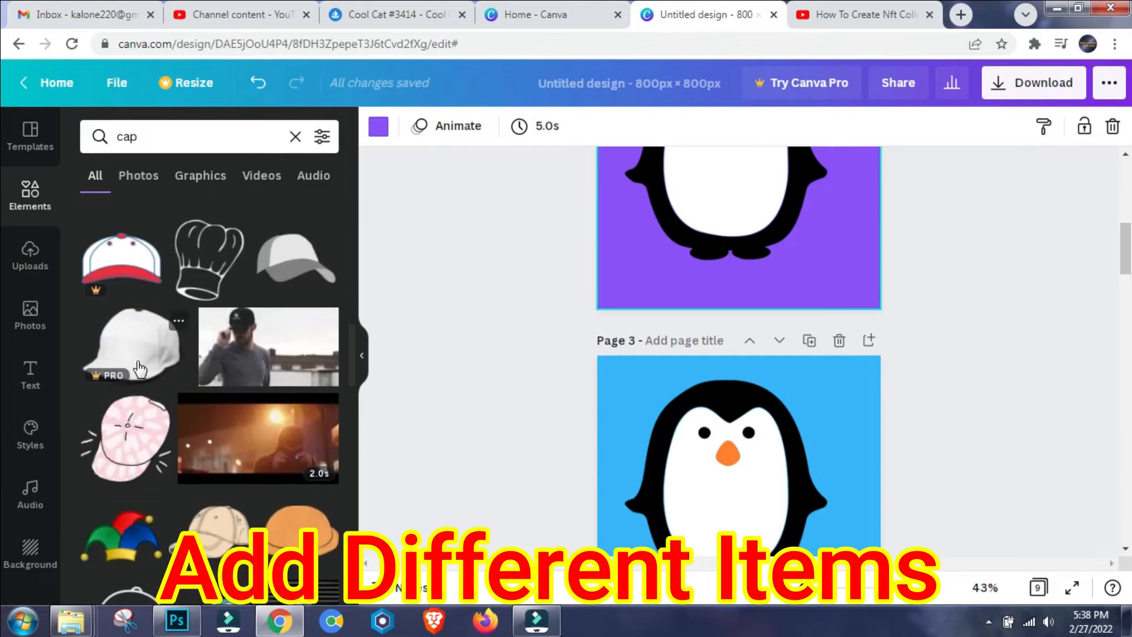
{"action": "left_click_drag", "start_coordinate": [120, 308], "coordinate": [722, 390]}
{"action": "scroll", "coordinate": [737, 413], "scroll_direction": "up", "scroll_amount": 3}
{"action": "scroll", "coordinate": [767, 465], "scroll_direction": "down", "scroll_amount": 3}
{"action": "scroll", "coordinate": [767, 456], "scroll_direction": "down", "scroll_amount": 5}
{"action": "scroll", "coordinate": [733, 341], "scroll_direction": "up", "scroll_amount": 3}
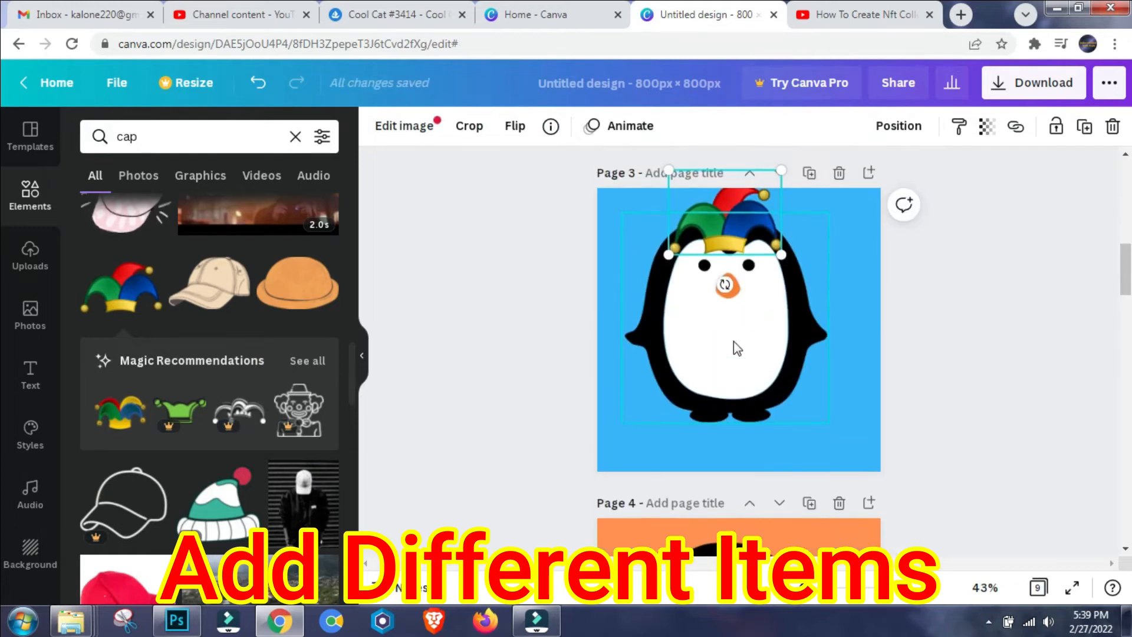
Move the penguin on page 3 down and reposition the jester hat on its head.
{"action": "left_click", "coordinate": [733, 342]}
{"action": "left_click_drag", "start_coordinate": [734, 342], "coordinate": [737, 385]}
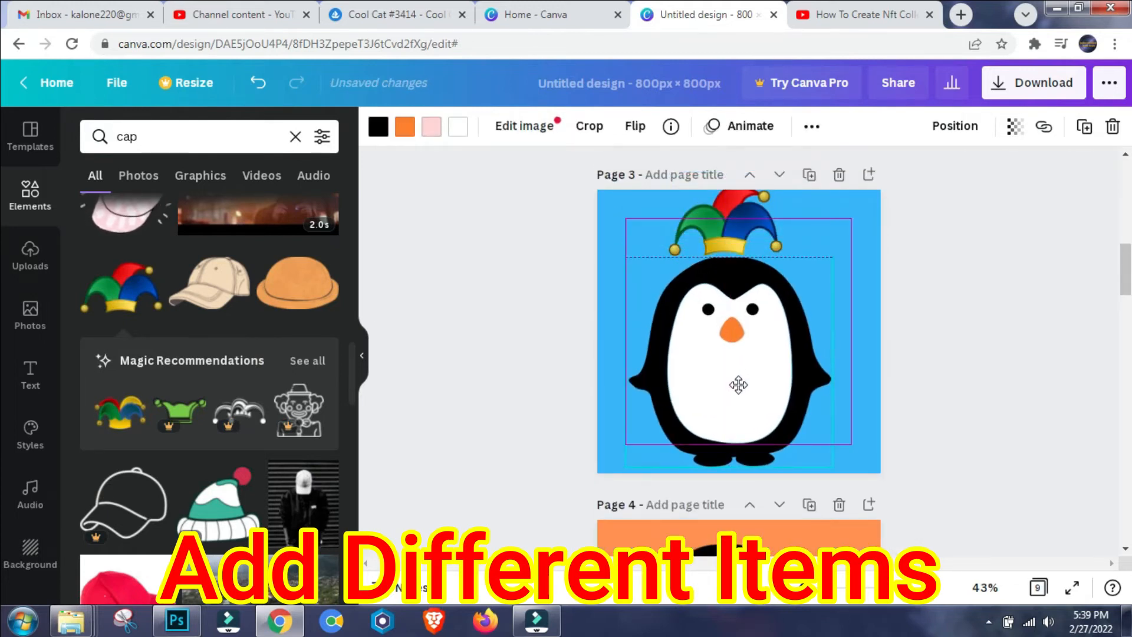
{"action": "scroll", "coordinate": [725, 338], "scroll_direction": "up", "scroll_amount": 2}
{"action": "left_click_drag", "start_coordinate": [722, 322], "coordinate": [730, 351]}
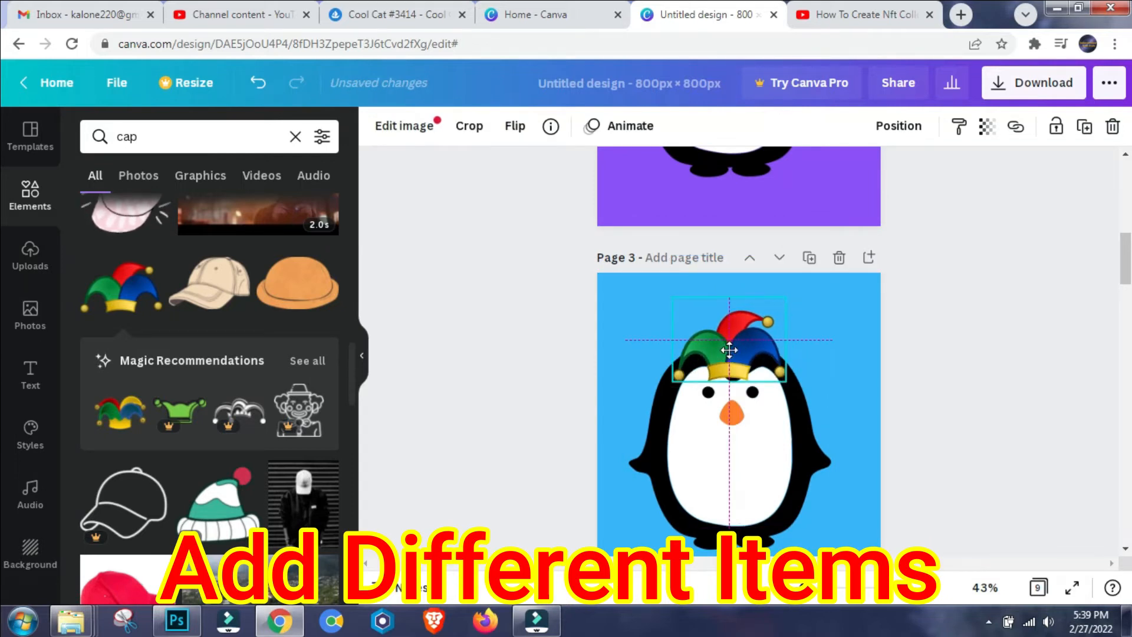
Nudge the jester hat on page 3 slightly right and up to center it on the penguin's head.
{"action": "key", "text": "Right"}
{"action": "key", "text": "Right"}
{"action": "key", "text": "Right"}
{"action": "key", "text": "Right"}
{"action": "key", "text": "Right"}
{"action": "key", "text": "Right"}
{"action": "key", "text": "Right"}
{"action": "key", "text": "Right"}
{"action": "key", "text": "Right"}
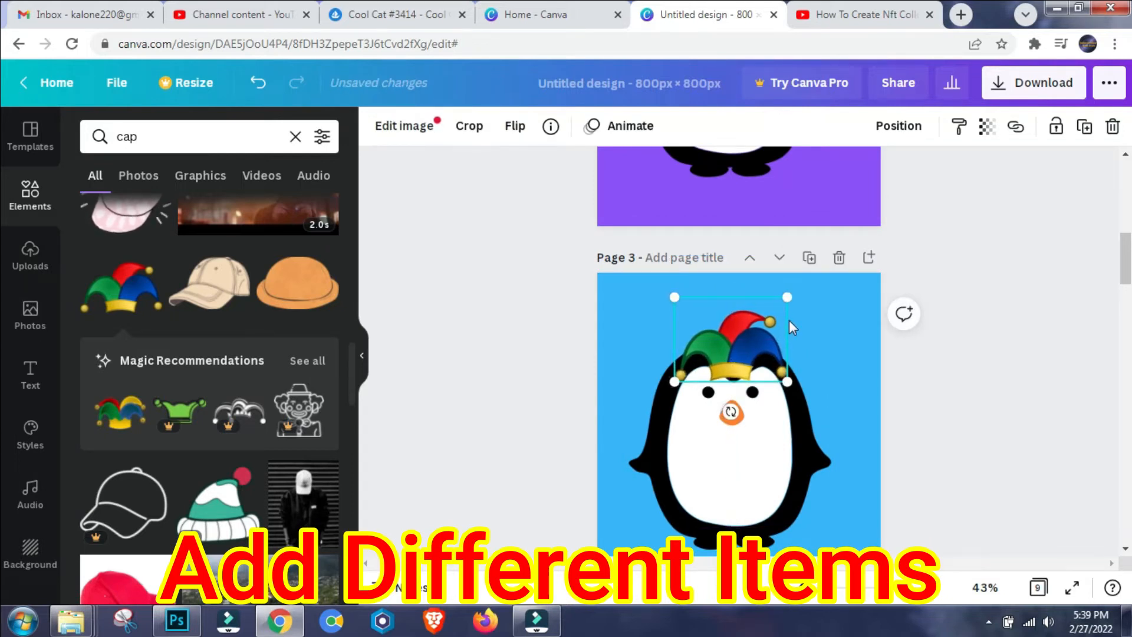
{"action": "key", "text": "Up"}
{"action": "key", "text": "Up"}
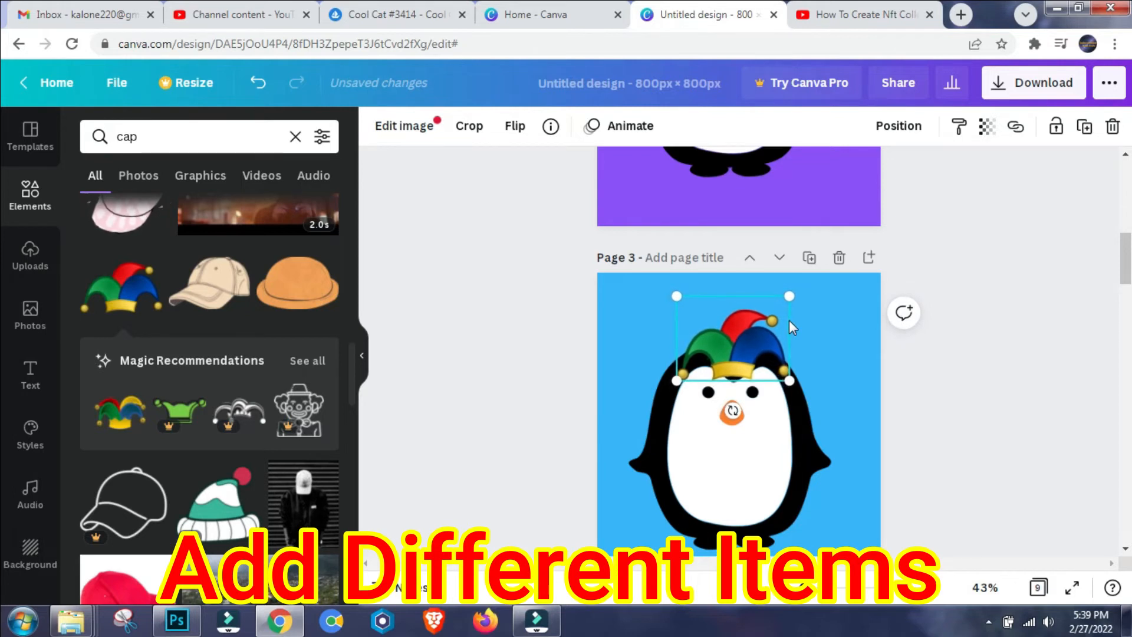
{"action": "left_click", "coordinate": [684, 459]}
Move the penguin on page 4 down and slightly to the right.
{"action": "scroll", "coordinate": [696, 436], "scroll_direction": "down", "scroll_amount": 5}
{"action": "left_click", "coordinate": [707, 421]}
{"action": "scroll", "coordinate": [732, 284], "scroll_direction": "down", "scroll_amount": 2}
{"action": "left_click_drag", "start_coordinate": [731, 284], "coordinate": [746, 306]}
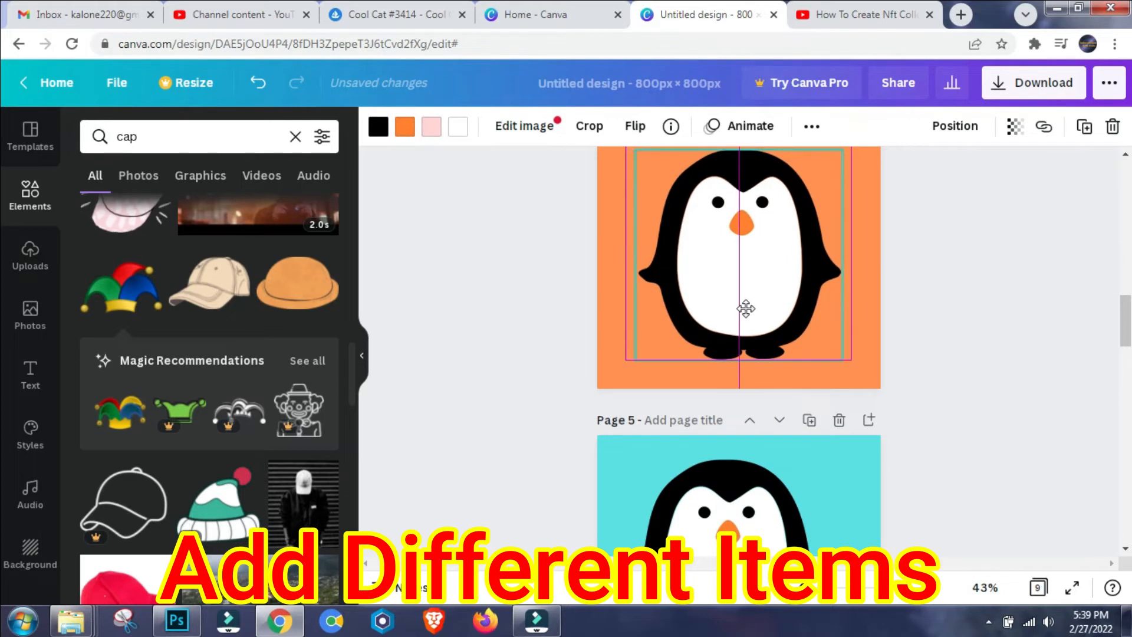
{"action": "scroll", "coordinate": [737, 319], "scroll_direction": "up", "scroll_amount": 4}
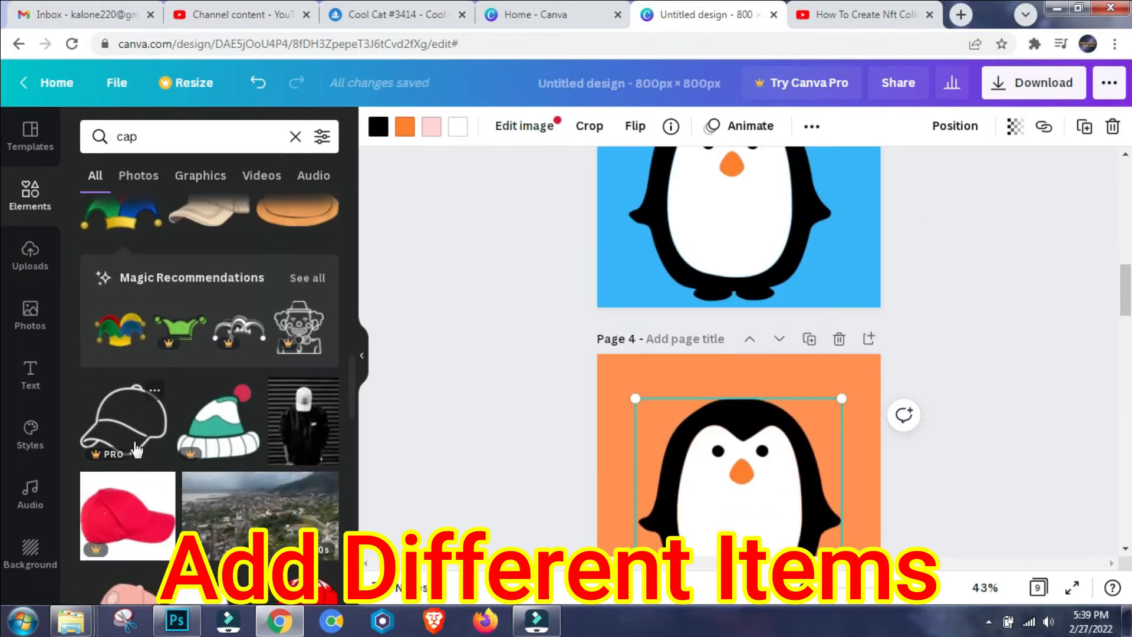
Add the green and white bobble hat to the penguin on page 4, enlarge it slightly and move it up.
{"action": "scroll", "coordinate": [131, 429], "scroll_direction": "down", "scroll_amount": 3}
{"action": "left_click_drag", "start_coordinate": [218, 339], "coordinate": [731, 395]}
{"action": "scroll", "coordinate": [781, 424], "scroll_direction": "down", "scroll_amount": 2}
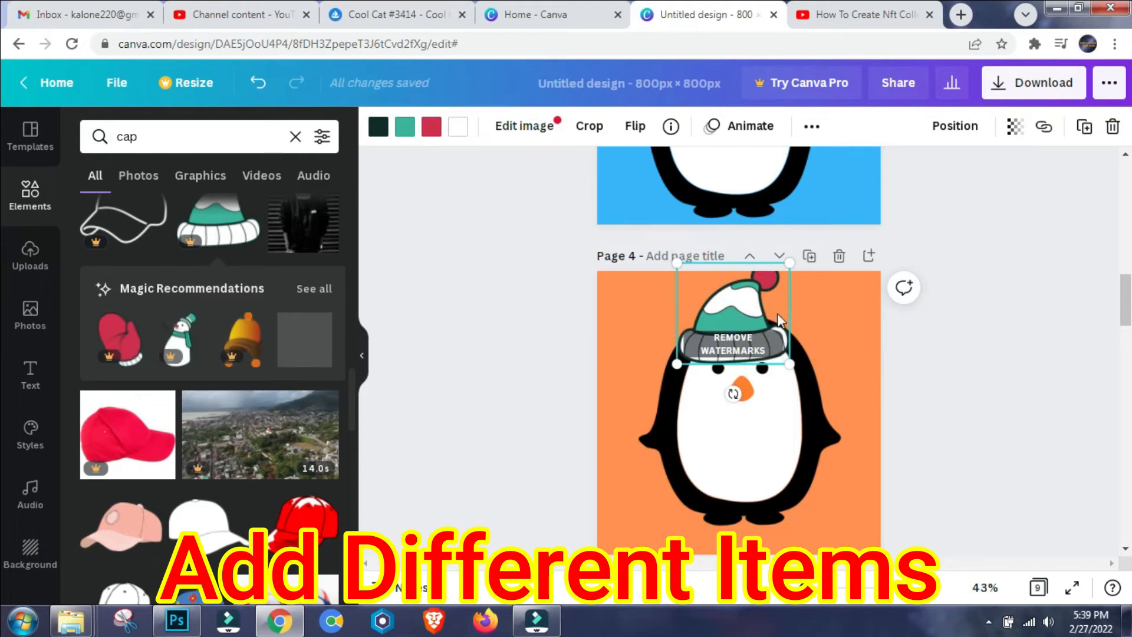
{"action": "left_click_drag", "start_coordinate": [790, 364], "coordinate": [799, 371]}
{"action": "left_click_drag", "start_coordinate": [743, 326], "coordinate": [744, 308]}
Lower the penguin on page 4, then shrink the bobble hat and fit it onto the head.
{"action": "left_click_drag", "start_coordinate": [744, 449], "coordinate": [746, 470]}
{"action": "scroll", "coordinate": [747, 436], "scroll_direction": "up", "scroll_amount": 2}
{"action": "left_click_drag", "start_coordinate": [745, 379], "coordinate": [747, 399]}
{"action": "left_click_drag", "start_coordinate": [804, 351], "coordinate": [788, 367]}
{"action": "left_click_drag", "start_coordinate": [747, 406], "coordinate": [762, 407]}
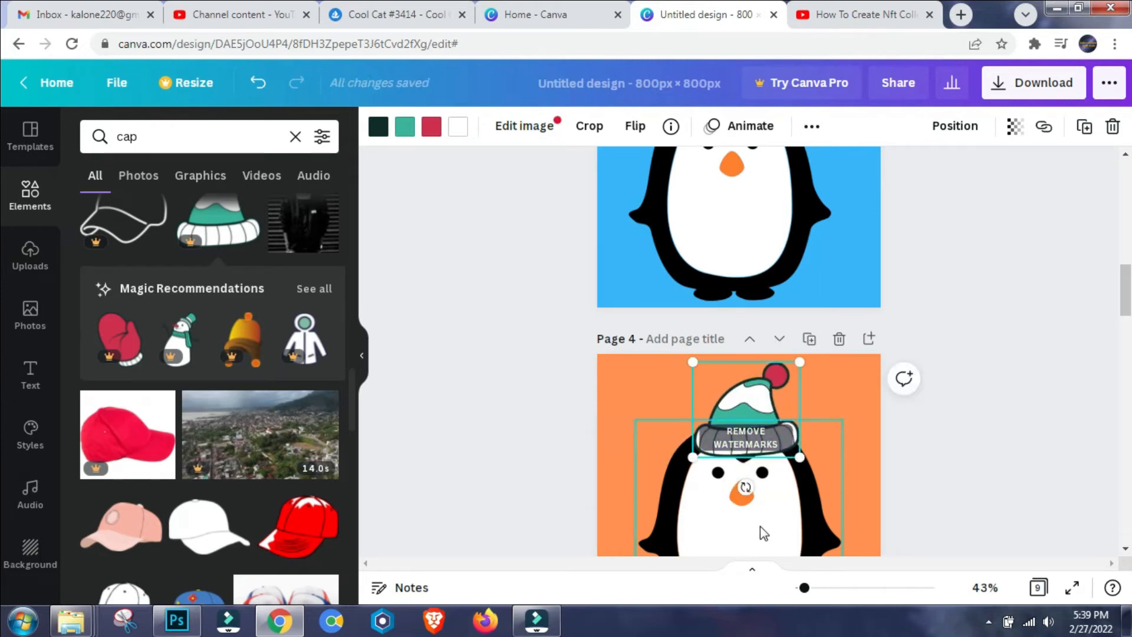
Move the penguin on page 5 down and slightly right, and place the black line-drawn mesh cap on its head.
{"action": "scroll", "coordinate": [767, 472], "scroll_direction": "down", "scroll_amount": 8}
{"action": "left_click_drag", "start_coordinate": [744, 331], "coordinate": [757, 372]}
{"action": "scroll", "coordinate": [158, 468], "scroll_direction": "down", "scroll_amount": 5}
{"action": "scroll", "coordinate": [158, 468], "scroll_direction": "down", "scroll_amount": 10}
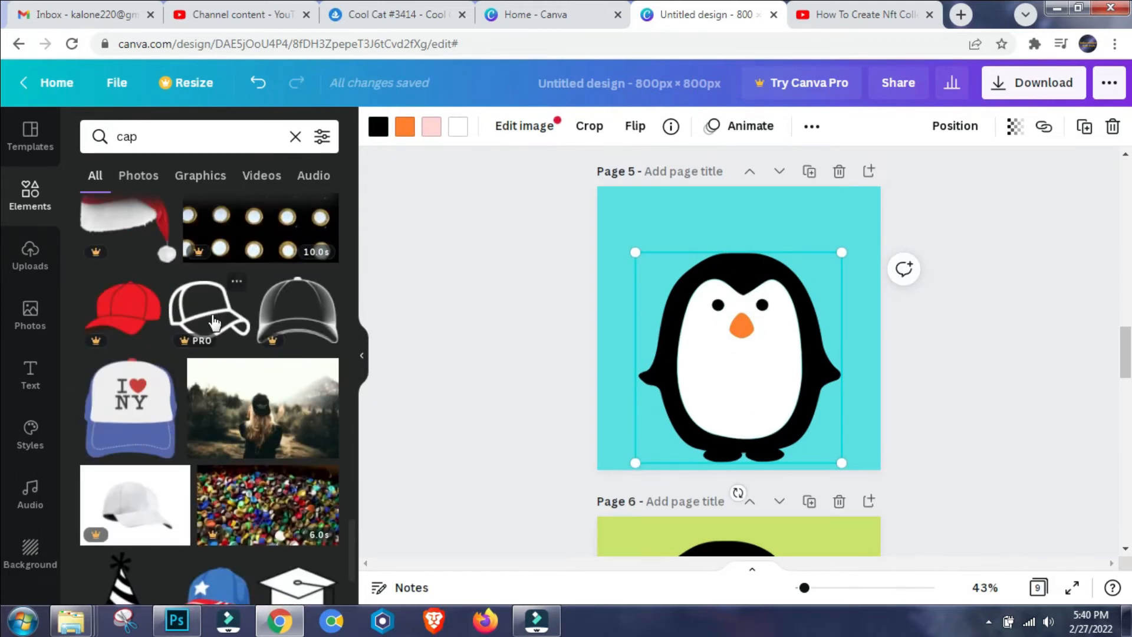
{"action": "left_click_drag", "start_coordinate": [333, 318], "coordinate": [735, 235]}
{"action": "left_click", "coordinate": [742, 355]}
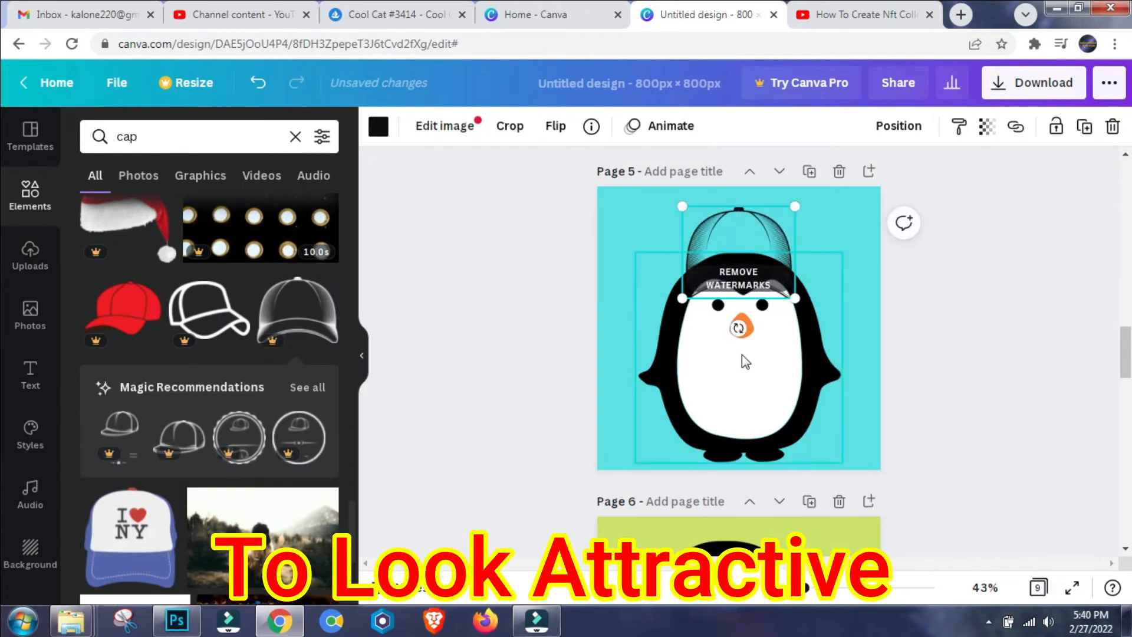
Move the penguin on page 6 down and slightly right, and place the bowler hat on its head.
{"action": "scroll", "coordinate": [184, 407], "scroll_direction": "down", "scroll_amount": 10}
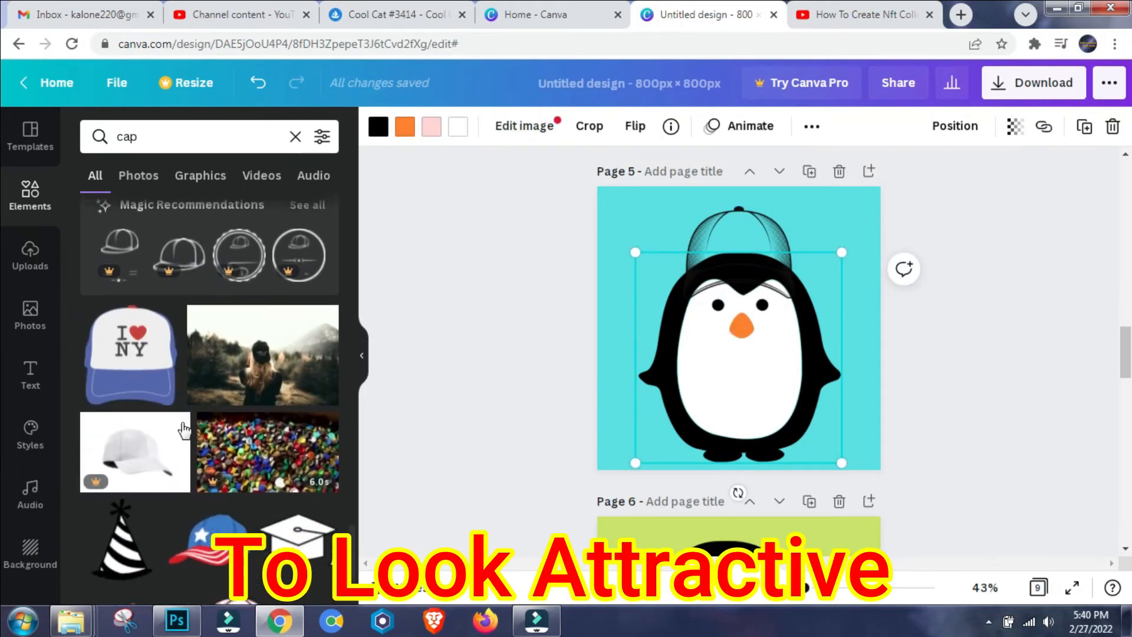
{"action": "scroll", "coordinate": [671, 463], "scroll_direction": "down", "scroll_amount": 5}
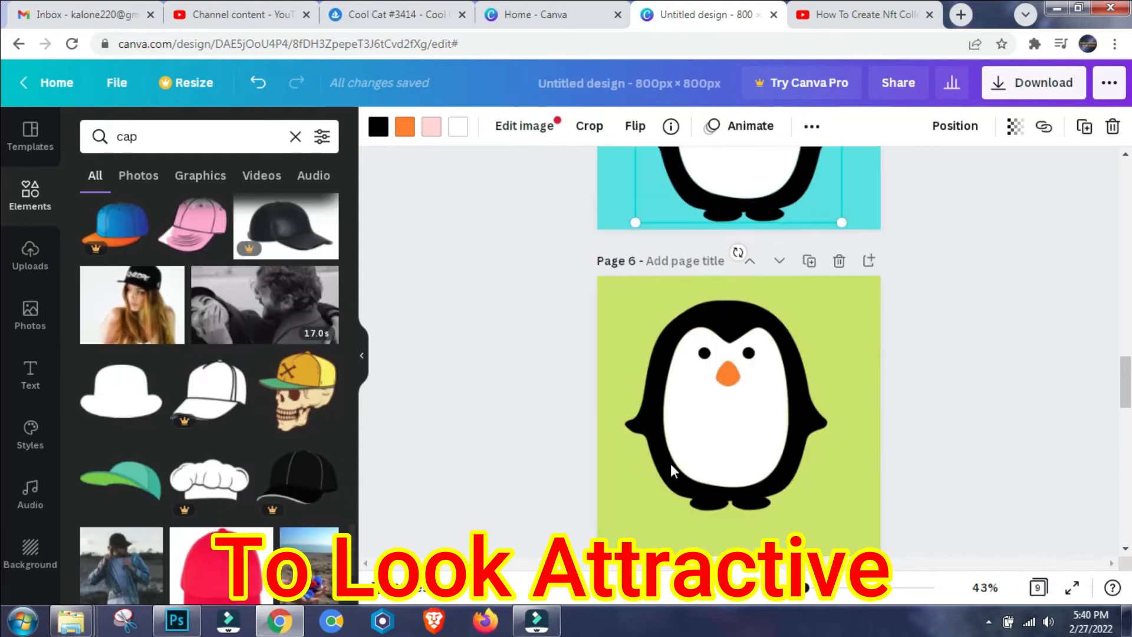
{"action": "left_click", "coordinate": [727, 345]}
{"action": "left_click_drag", "start_coordinate": [751, 375], "coordinate": [745, 383]}
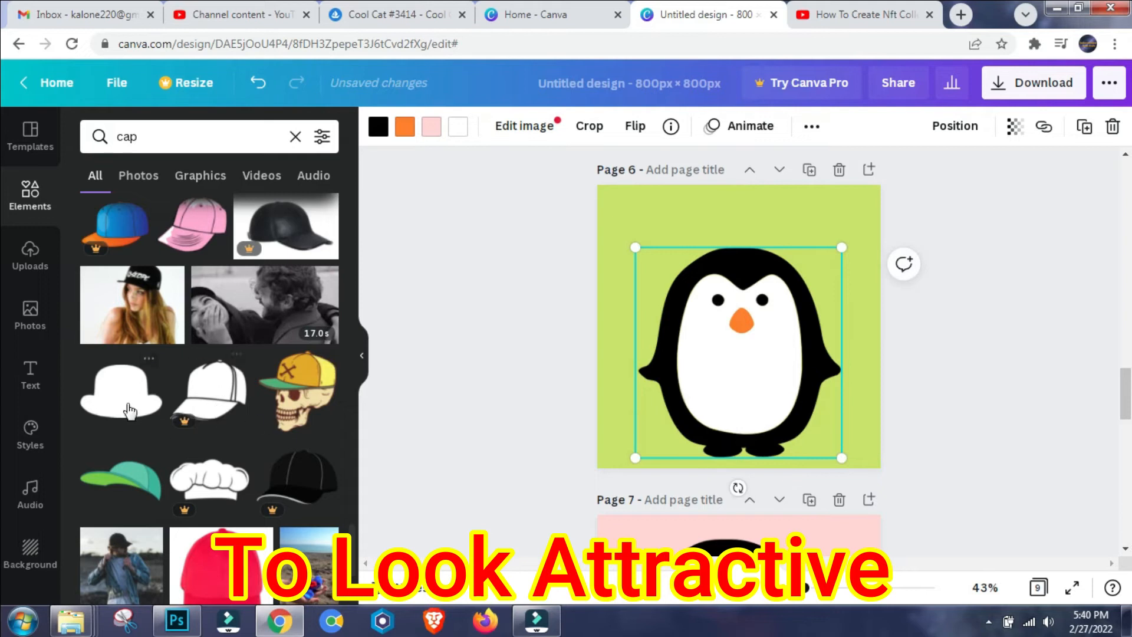
{"action": "left_click_drag", "start_coordinate": [121, 401], "coordinate": [733, 230]}
Move the penguin on page 7 down and slightly right, and place the dark red baseball cap on its head.
{"action": "scroll", "coordinate": [736, 335], "scroll_direction": "down", "scroll_amount": 4}
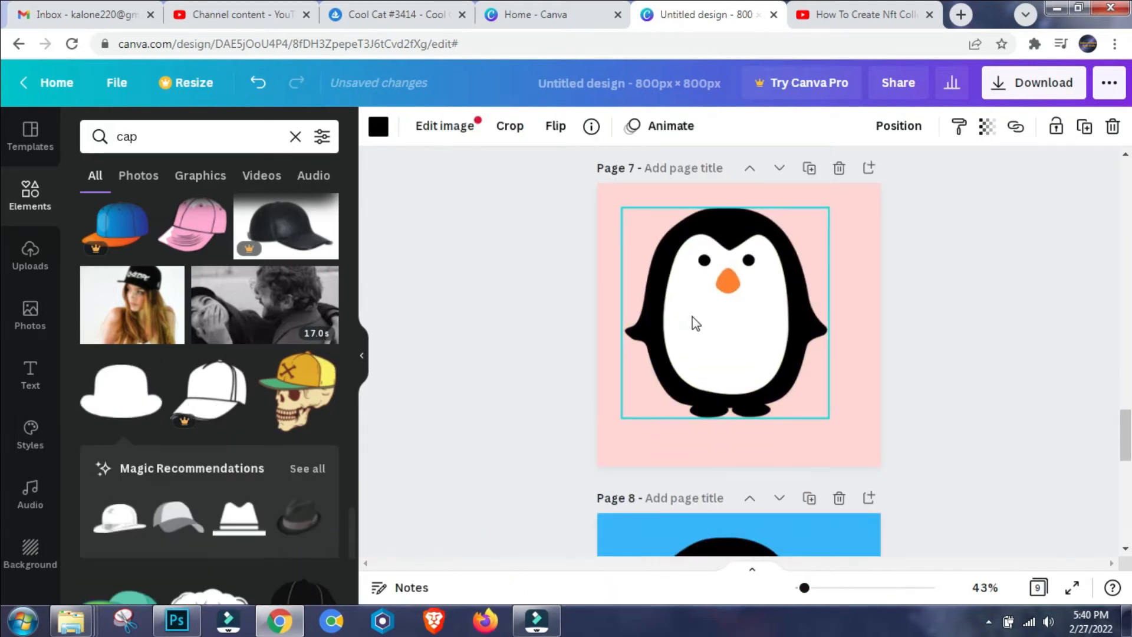
{"action": "left_click", "coordinate": [729, 327]}
{"action": "left_click_drag", "start_coordinate": [733, 334], "coordinate": [747, 374]}
{"action": "scroll", "coordinate": [177, 433], "scroll_direction": "down", "scroll_amount": 5}
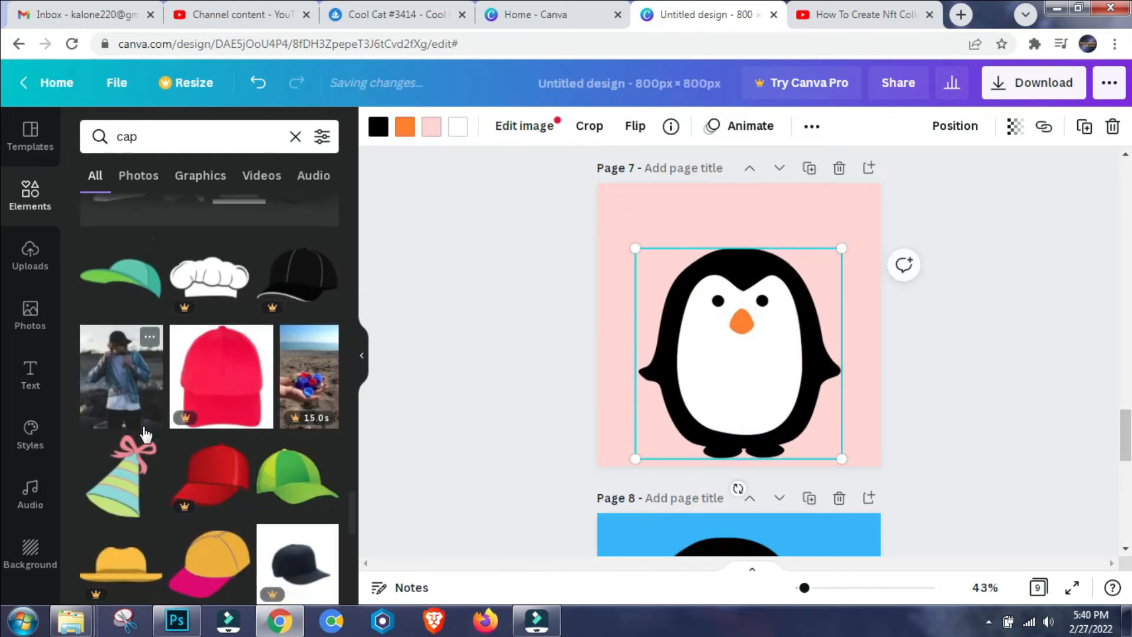
{"action": "scroll", "coordinate": [208, 434], "scroll_direction": "down", "scroll_amount": 2}
{"action": "left_click_drag", "start_coordinate": [205, 402], "coordinate": [728, 228]}
Add the purple starred wizard hat to page 8, lower the penguin, then shrink the hat and fit it onto the head.
{"action": "scroll", "coordinate": [617, 407], "scroll_direction": "down", "scroll_amount": 7}
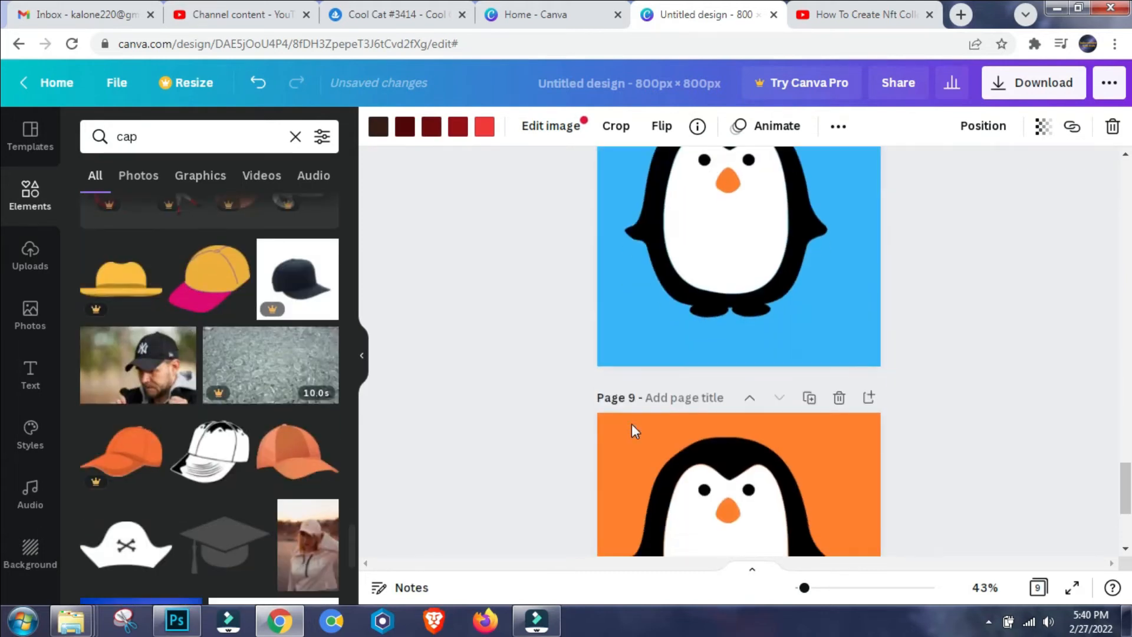
{"action": "scroll", "coordinate": [632, 423], "scroll_direction": "up", "scroll_amount": 3}
{"action": "scroll", "coordinate": [131, 433], "scroll_direction": "down", "scroll_amount": 5}
{"action": "left_click_drag", "start_coordinate": [131, 432], "coordinate": [717, 308]}
{"action": "left_click_drag", "start_coordinate": [733, 434], "coordinate": [753, 465]}
{"action": "left_click_drag", "start_coordinate": [737, 342], "coordinate": [762, 311]}
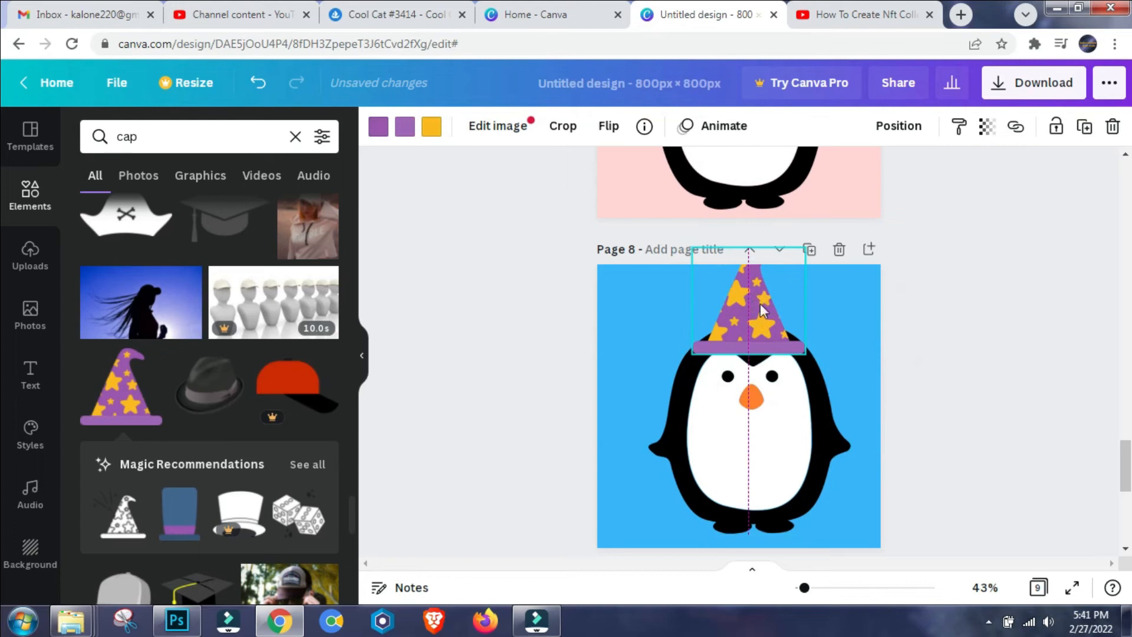
{"action": "left_click_drag", "start_coordinate": [805, 248], "coordinate": [762, 324]}
{"action": "left_click", "coordinate": [720, 453]}
Move the penguin on page 9 down and slightly right, and place the red, yellow and blue jester hat on its head.
{"action": "scroll", "coordinate": [678, 449], "scroll_direction": "down", "scroll_amount": 5}
{"action": "left_click_drag", "start_coordinate": [751, 419], "coordinate": [763, 457]}
{"action": "scroll", "coordinate": [146, 365], "scroll_direction": "down", "scroll_amount": 4}
{"action": "scroll", "coordinate": [146, 366], "scroll_direction": "down", "scroll_amount": 8}
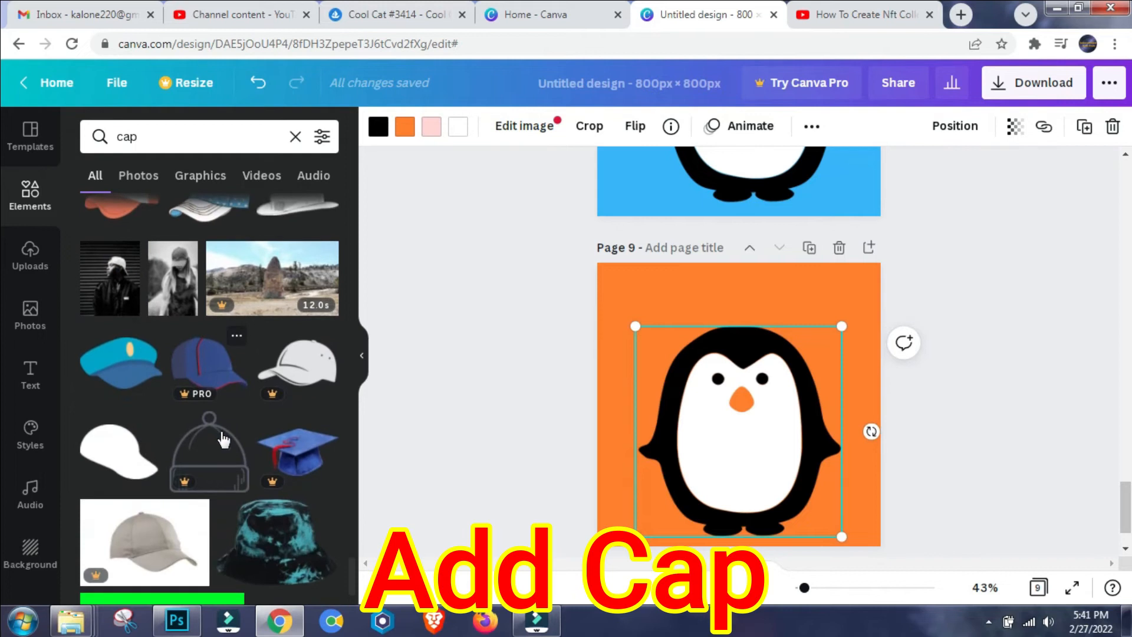
{"action": "scroll", "coordinate": [223, 439], "scroll_direction": "down", "scroll_amount": 10}
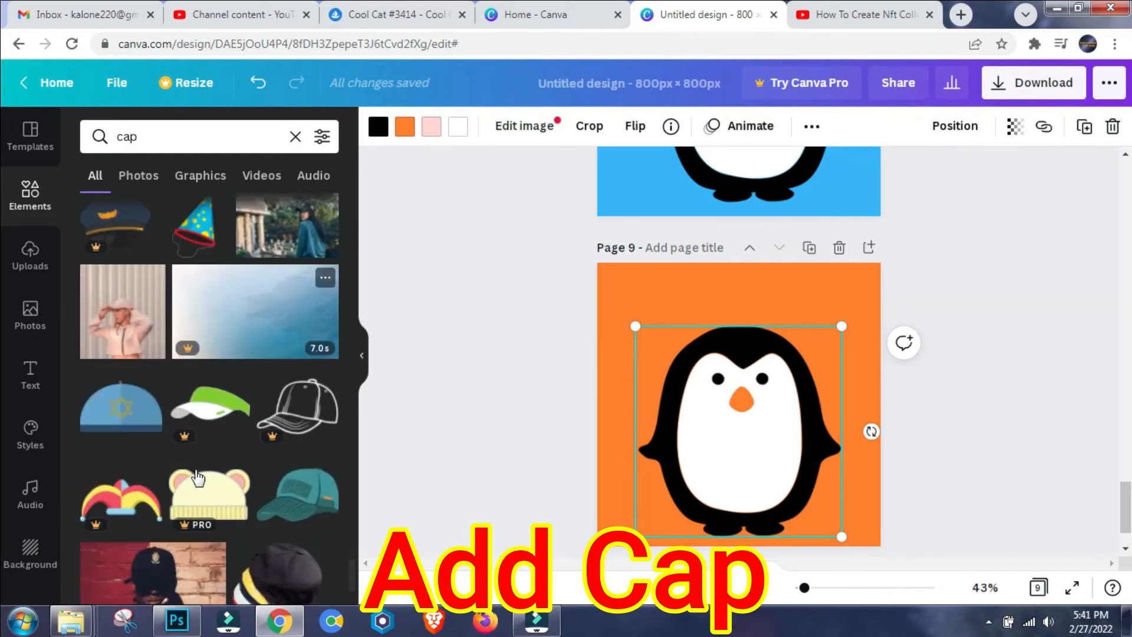
{"action": "scroll", "coordinate": [268, 448], "scroll_direction": "down", "scroll_amount": 3}
{"action": "left_click_drag", "start_coordinate": [115, 353], "coordinate": [744, 332]}
{"action": "left_click", "coordinate": [747, 441]}
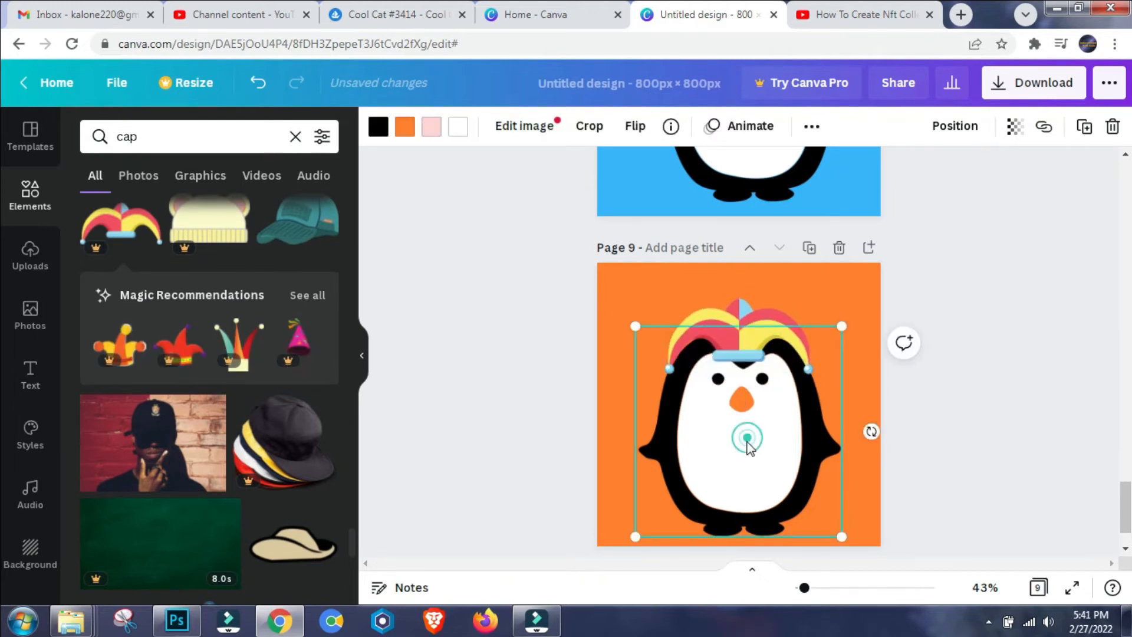
Search the elements library for glasses.
{"action": "scroll", "coordinate": [738, 457], "scroll_direction": "down", "scroll_amount": 1}
{"action": "scroll", "coordinate": [707, 379], "scroll_direction": "up", "scroll_amount": 6}
{"action": "scroll", "coordinate": [169, 204], "scroll_direction": "up", "scroll_amount": 5}
{"action": "left_click", "coordinate": [152, 137]}
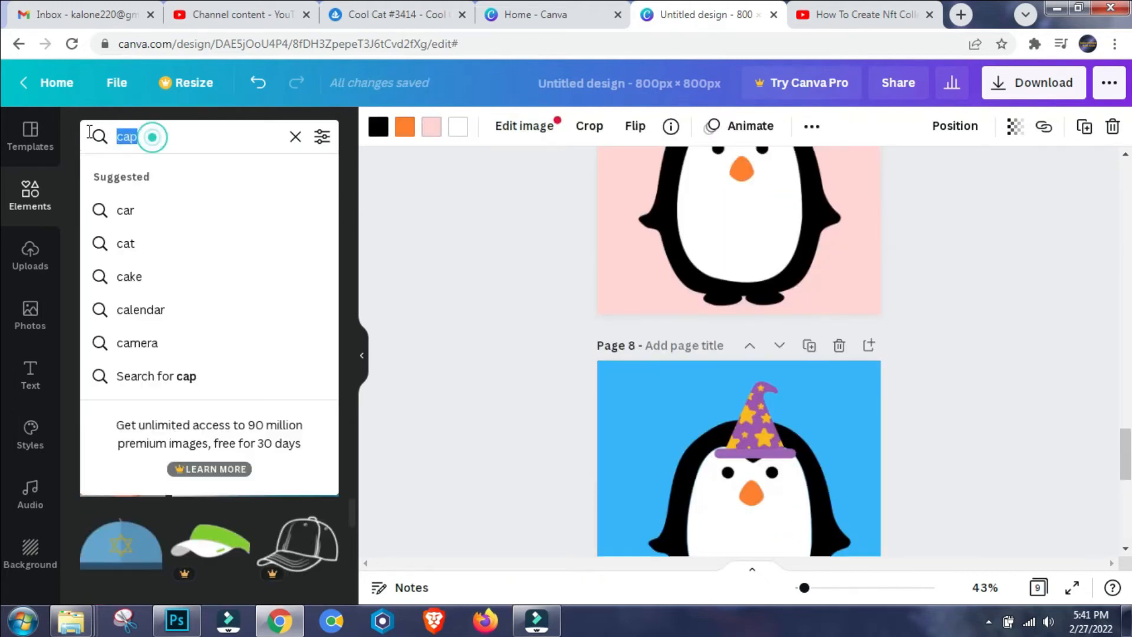
{"action": "type", "text": "glasse"}
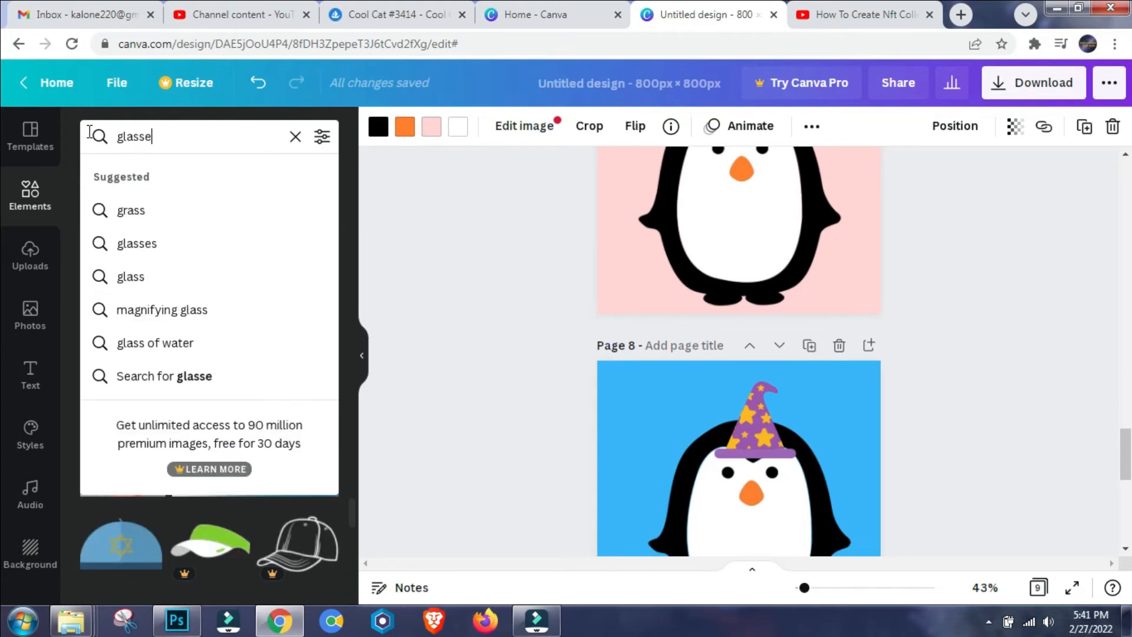
{"action": "type", "text": "s"}
{"action": "key", "text": "Return"}
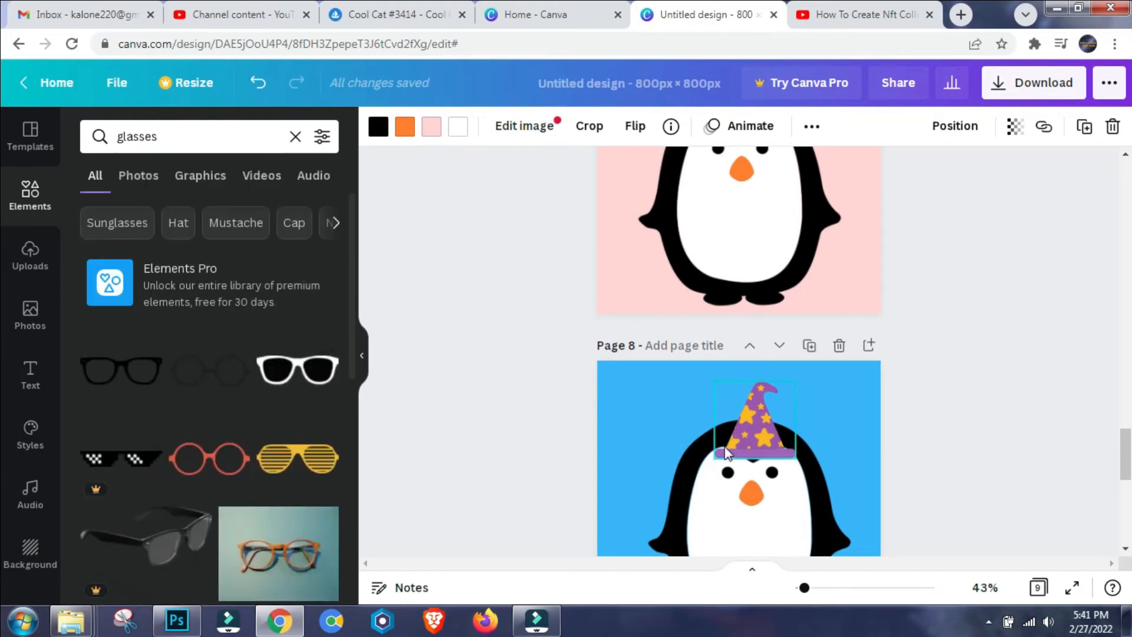
Put the red round glasses on the page 8 penguin and the yellow shutter glasses on the page 7 penguin.
{"action": "left_click_drag", "start_coordinate": [408, 490], "coordinate": [728, 497]}
{"action": "left_click_drag", "start_coordinate": [745, 429], "coordinate": [742, 428]}
{"action": "scroll", "coordinate": [417, 361], "scroll_direction": "up", "scroll_amount": 4}
{"action": "left_click_drag", "start_coordinate": [277, 463], "coordinate": [708, 423]}
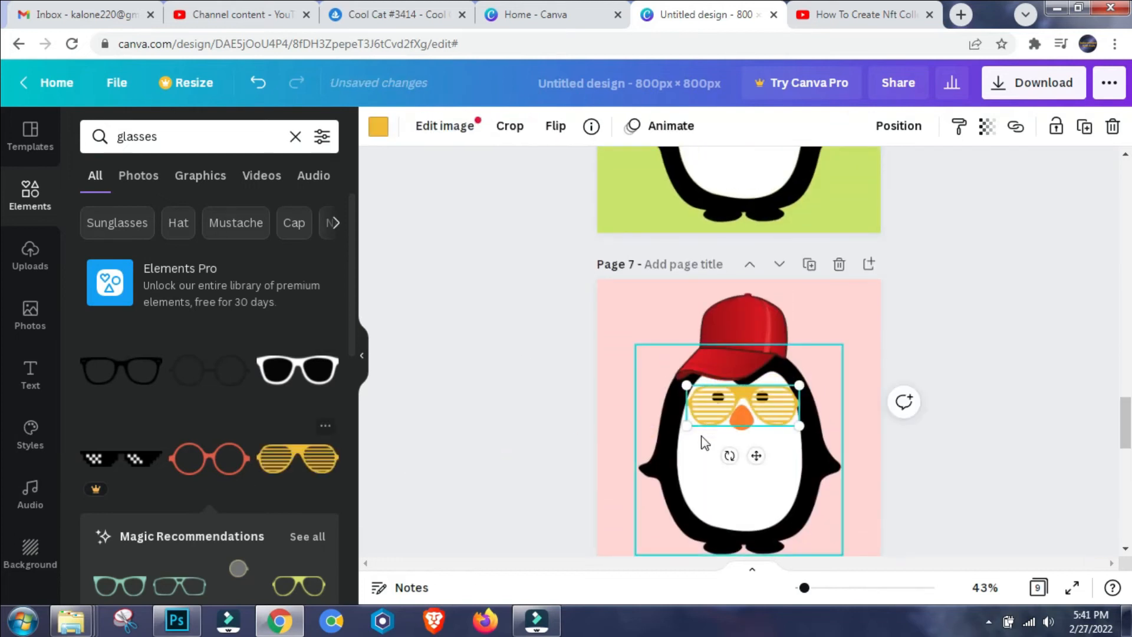
Add the black-framed glasses to the penguin on page 6, shrink them and fit them over the eyes.
{"action": "scroll", "coordinate": [711, 413], "scroll_direction": "up", "scroll_amount": 4}
{"action": "left_click_drag", "start_coordinate": [113, 382], "coordinate": [672, 335]}
{"action": "left_click_drag", "start_coordinate": [861, 366], "coordinate": [737, 319]}
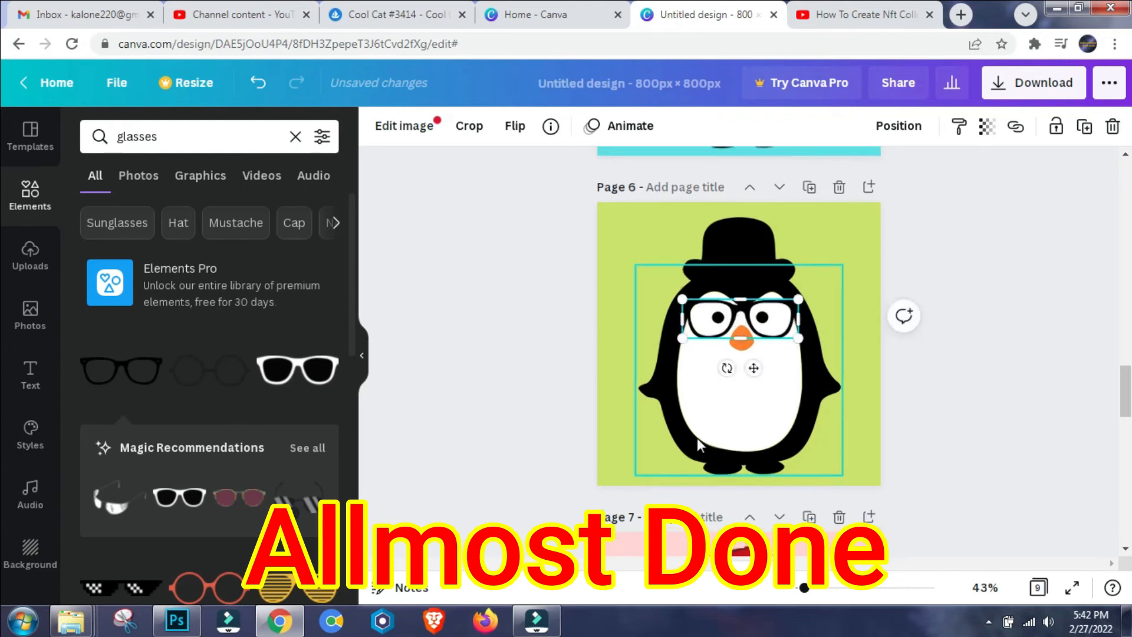
Add the red heart-shaped sunglasses to the penguin on page 5, shrink them and position them over the eyes.
{"action": "scroll", "coordinate": [697, 438], "scroll_direction": "up", "scroll_amount": 5}
{"action": "scroll", "coordinate": [213, 494], "scroll_direction": "down", "scroll_amount": 3}
{"action": "scroll", "coordinate": [213, 495], "scroll_direction": "up", "scroll_amount": 3}
{"action": "scroll", "coordinate": [225, 496], "scroll_direction": "down", "scroll_amount": 6}
{"action": "scroll", "coordinate": [148, 337], "scroll_direction": "down", "scroll_amount": 8}
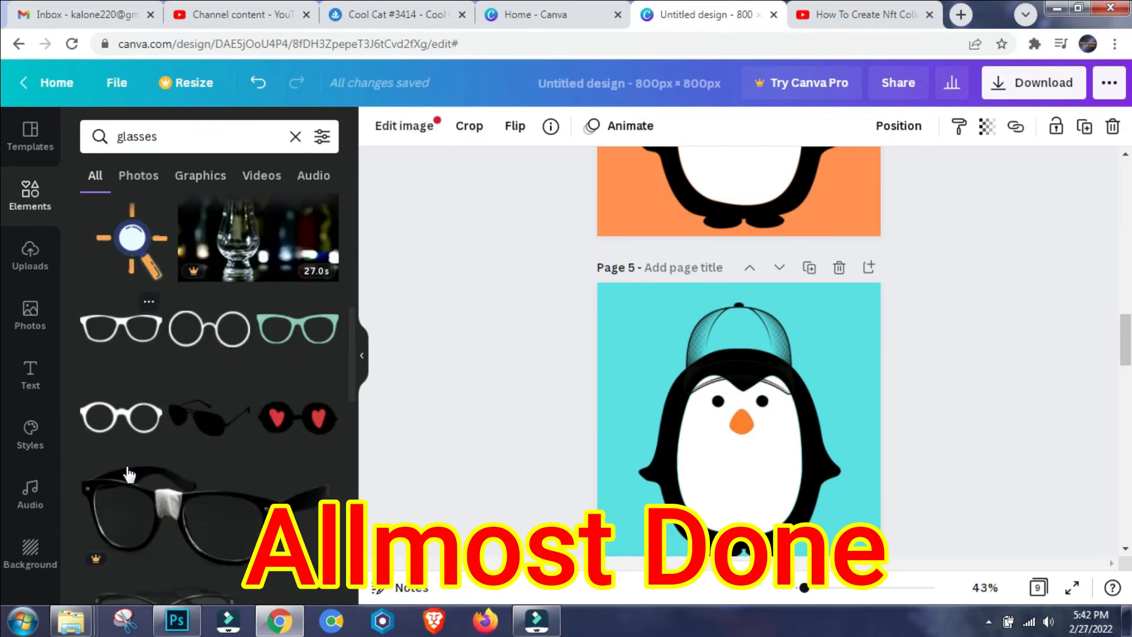
{"action": "scroll", "coordinate": [199, 482], "scroll_direction": "down", "scroll_amount": 1}
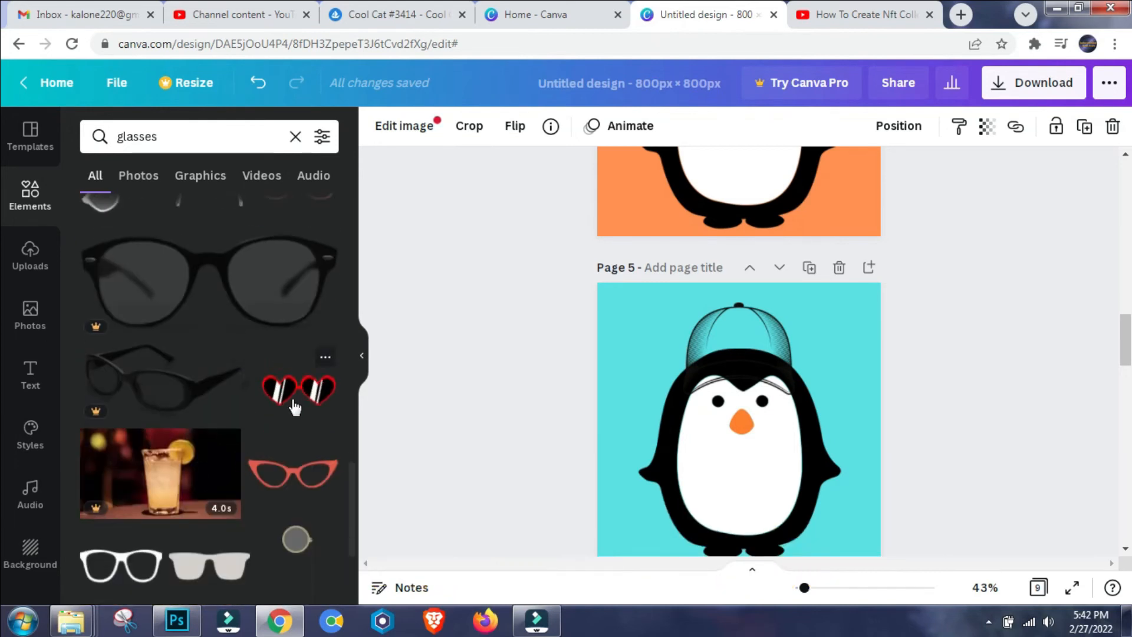
{"action": "left_click_drag", "start_coordinate": [336, 404], "coordinate": [791, 402]}
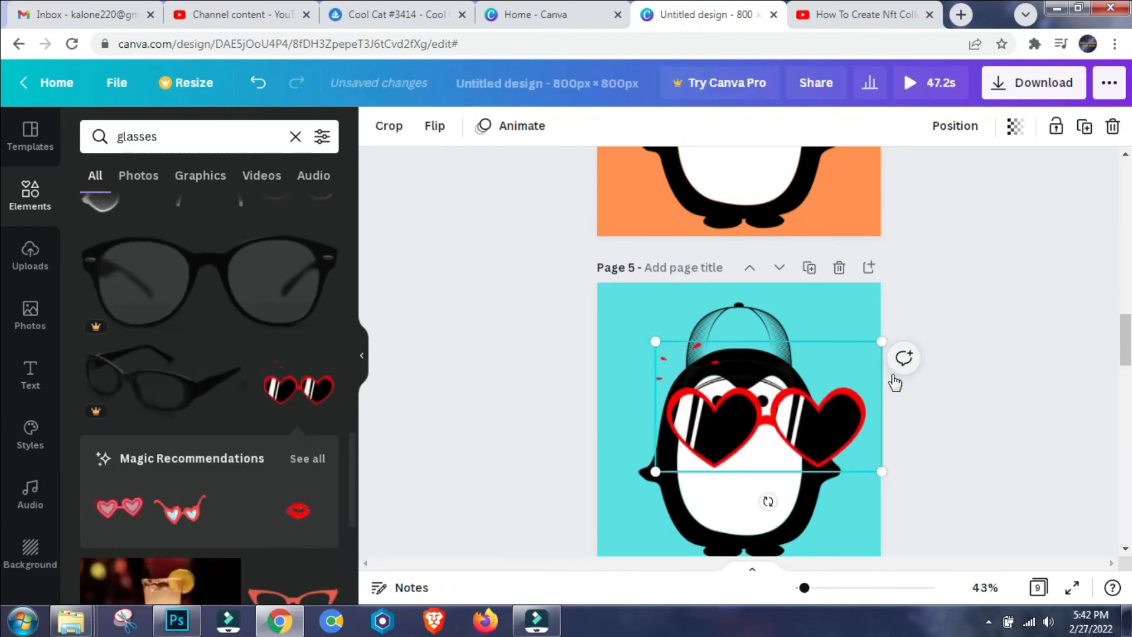
{"action": "left_click_drag", "start_coordinate": [882, 340], "coordinate": [764, 398]}
{"action": "left_click_drag", "start_coordinate": [710, 444], "coordinate": [739, 379]}
Add thick-framed glasses to the penguin on page 4, make them smaller and center them over the eyes.
{"action": "scroll", "coordinate": [452, 387], "scroll_direction": "up", "scroll_amount": 5}
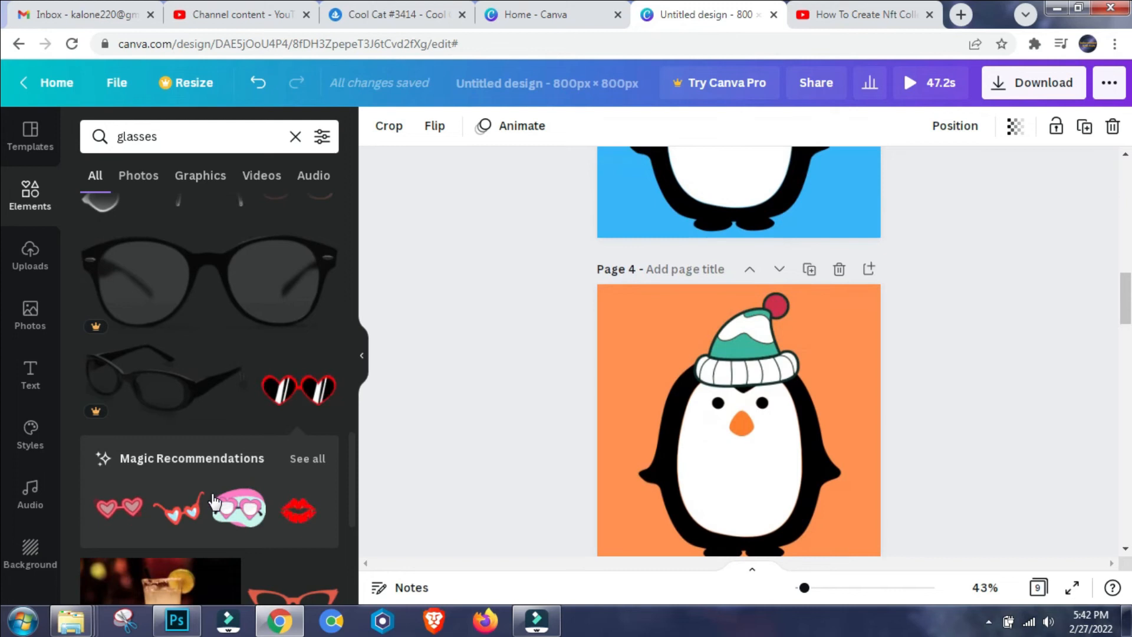
{"action": "scroll", "coordinate": [214, 502], "scroll_direction": "down", "scroll_amount": 5}
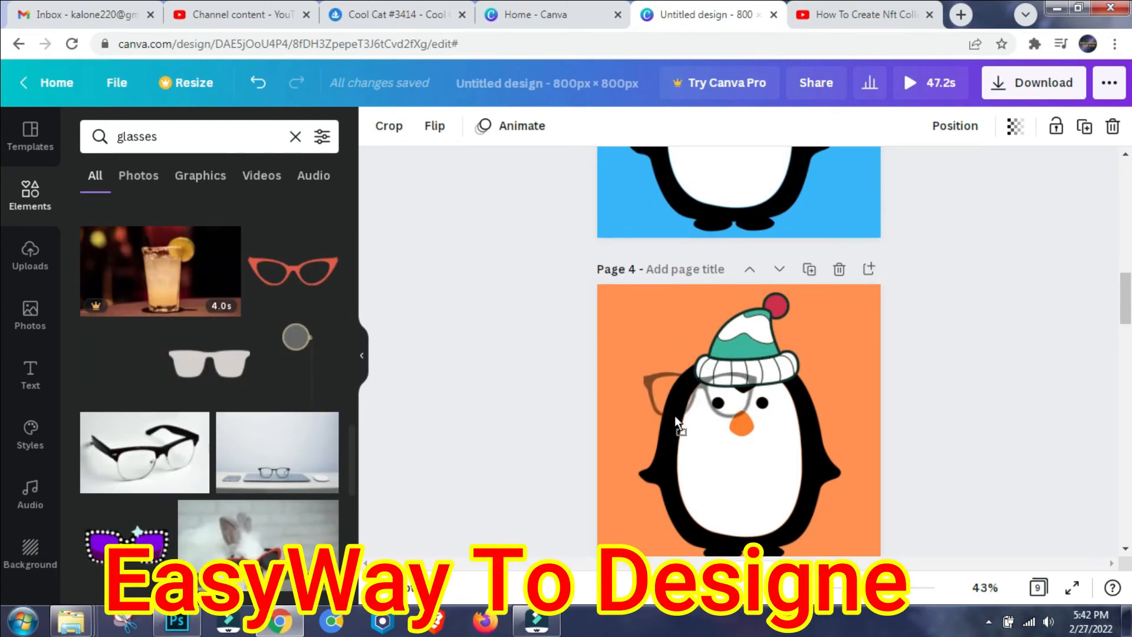
{"action": "left_click_drag", "start_coordinate": [706, 426], "coordinate": [706, 426]}
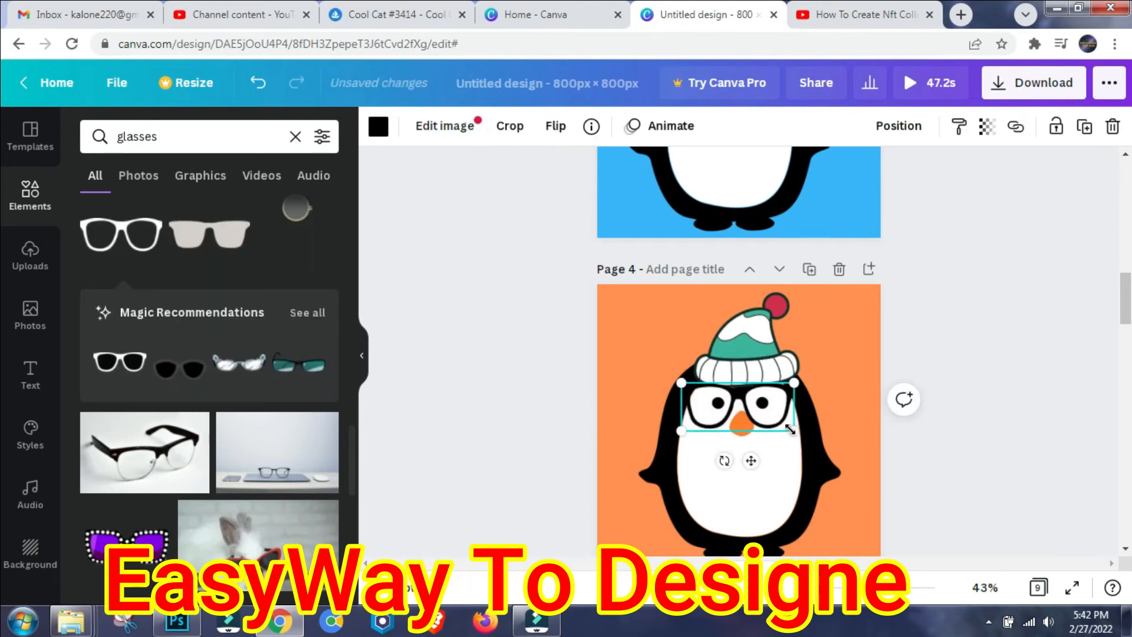
{"action": "left_click_drag", "start_coordinate": [791, 429], "coordinate": [754, 407]}
Place the blue-lensed sunglasses over the eyes of the penguin on page 3.
{"action": "scroll", "coordinate": [765, 348], "scroll_direction": "up", "scroll_amount": 5}
{"action": "scroll", "coordinate": [171, 399], "scroll_direction": "up", "scroll_amount": 3}
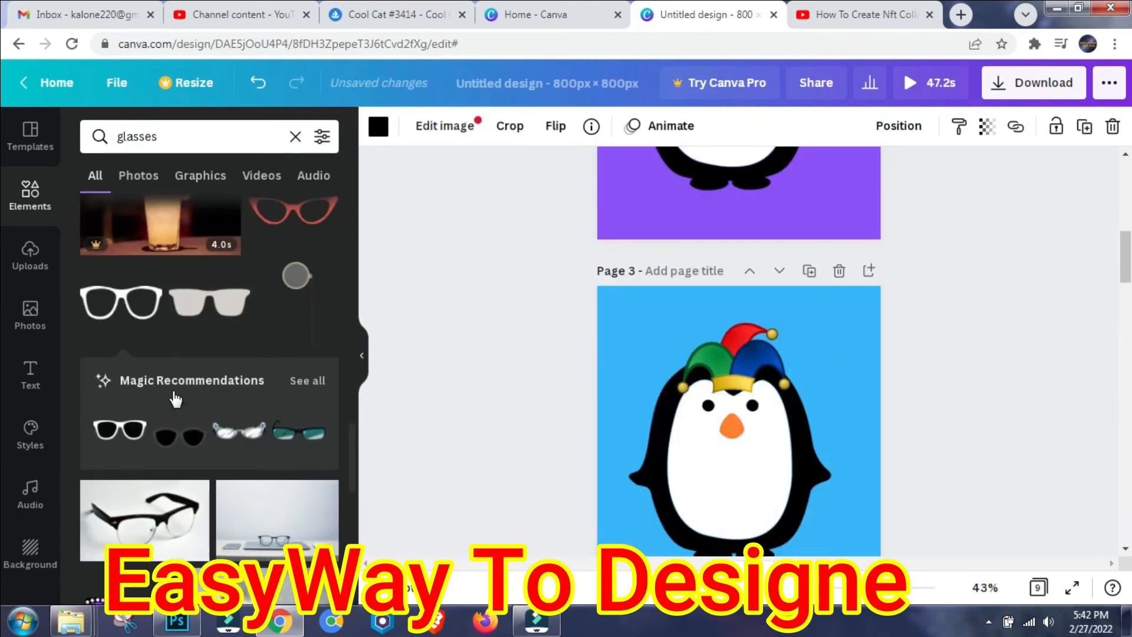
{"action": "scroll", "coordinate": [127, 406], "scroll_direction": "up", "scroll_amount": 5}
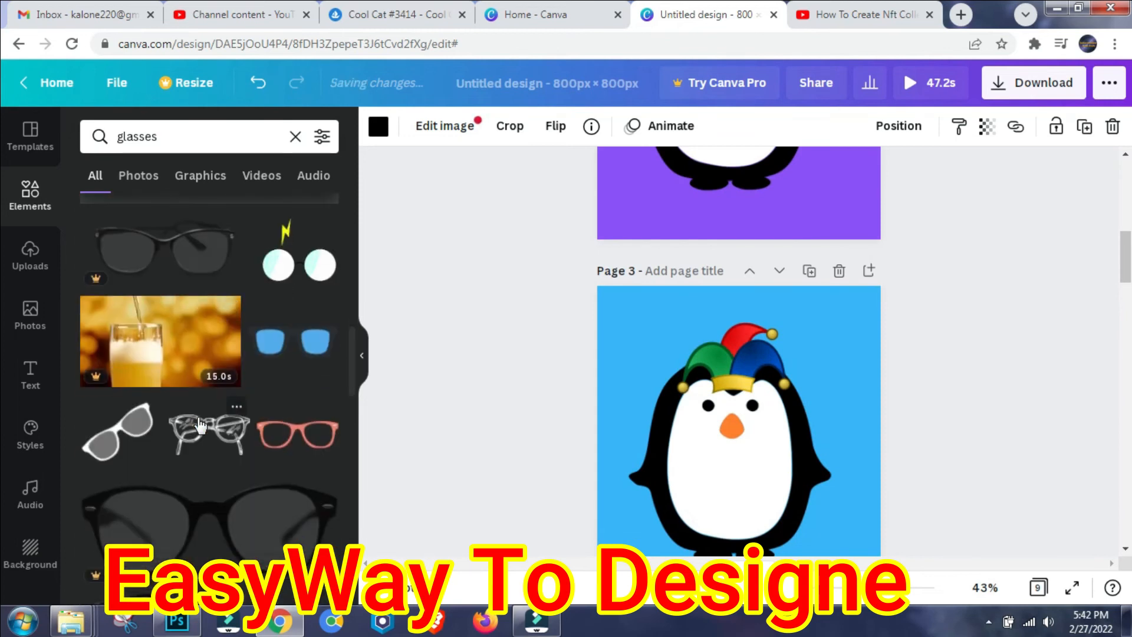
{"action": "left_click_drag", "start_coordinate": [294, 348], "coordinate": [675, 386]}
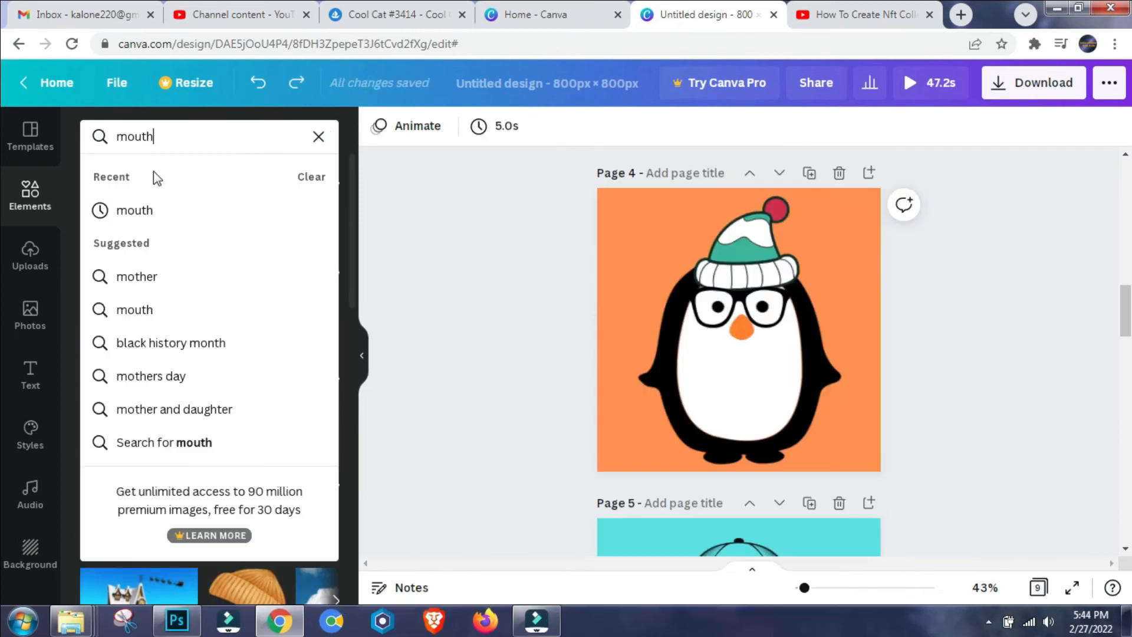
Search the elements for mouth, add the toothy grin to the penguin on page 2 and shrink it below the beak.
{"action": "left_click", "coordinate": [121, 211]}
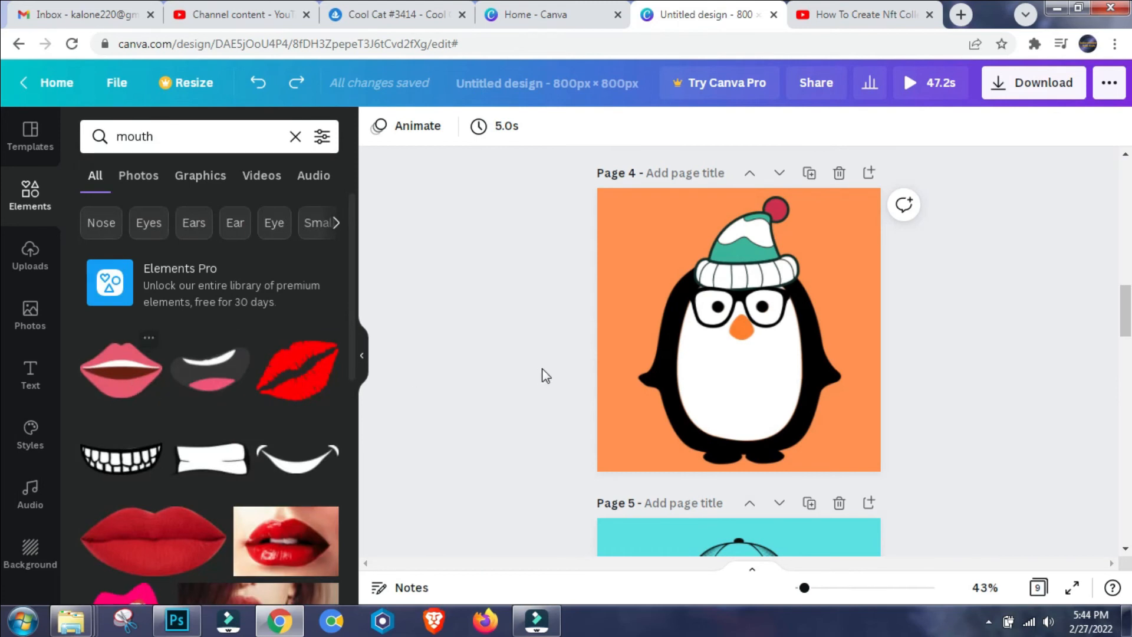
{"action": "scroll", "coordinate": [781, 406], "scroll_direction": "up", "scroll_amount": 10}
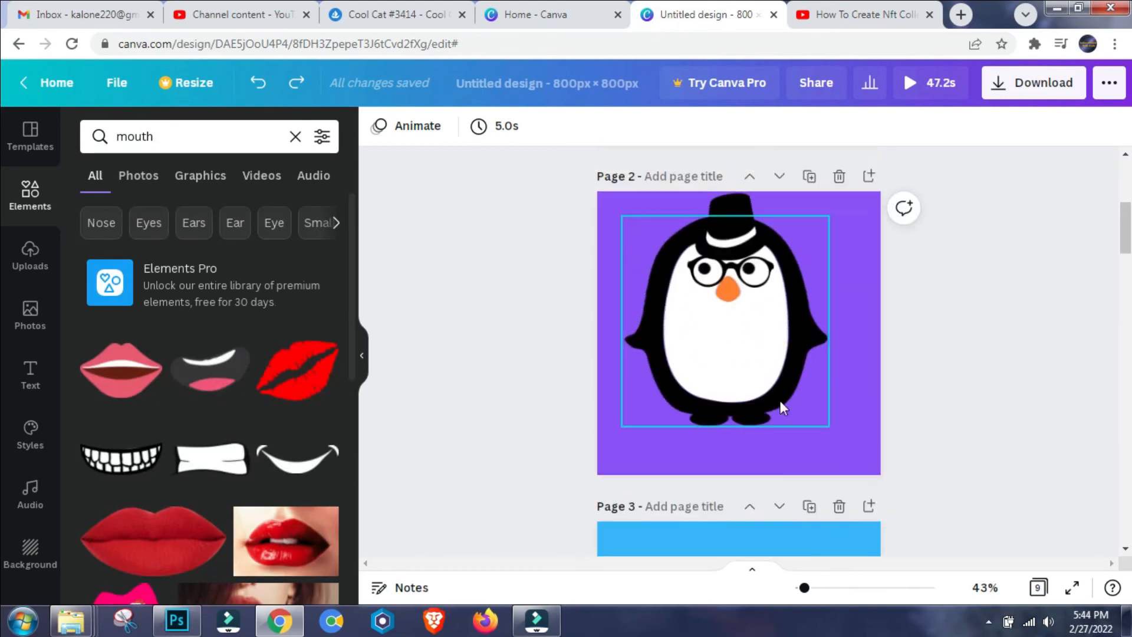
{"action": "scroll", "coordinate": [215, 399], "scroll_direction": "down", "scroll_amount": 2}
{"action": "left_click_drag", "start_coordinate": [141, 386], "coordinate": [710, 354]}
{"action": "left_click_drag", "start_coordinate": [788, 302], "coordinate": [726, 316]}
Add the pink open lips to the penguin on page 3, shrink them and place them below the beak.
{"action": "scroll", "coordinate": [724, 271], "scroll_direction": "down", "scroll_amount": 3}
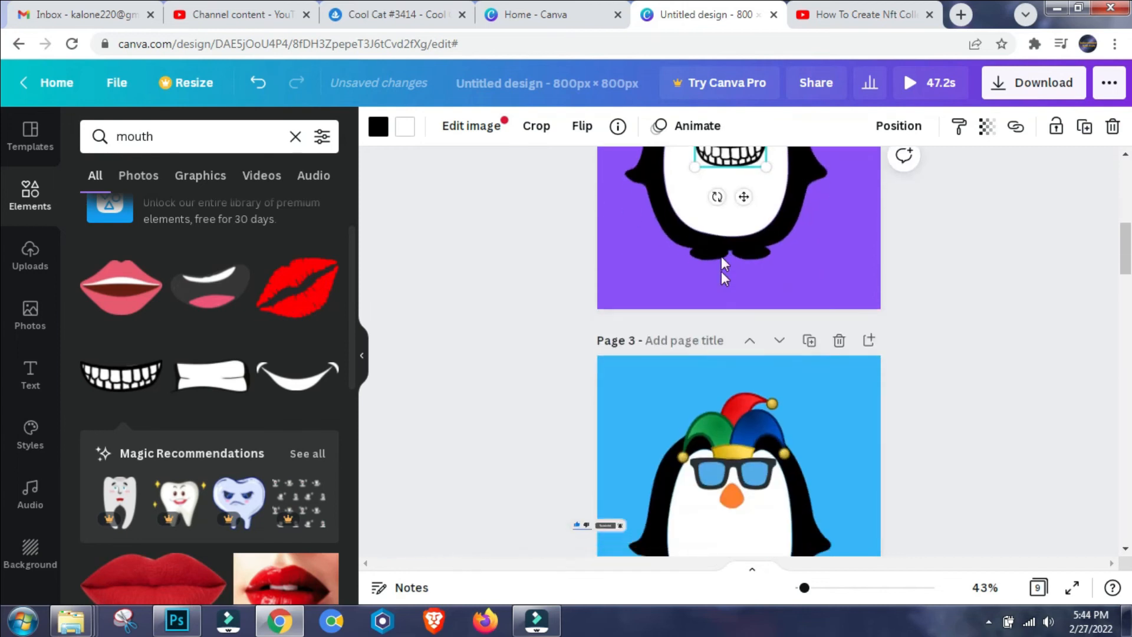
{"action": "scroll", "coordinate": [740, 454], "scroll_direction": "down", "scroll_amount": 1}
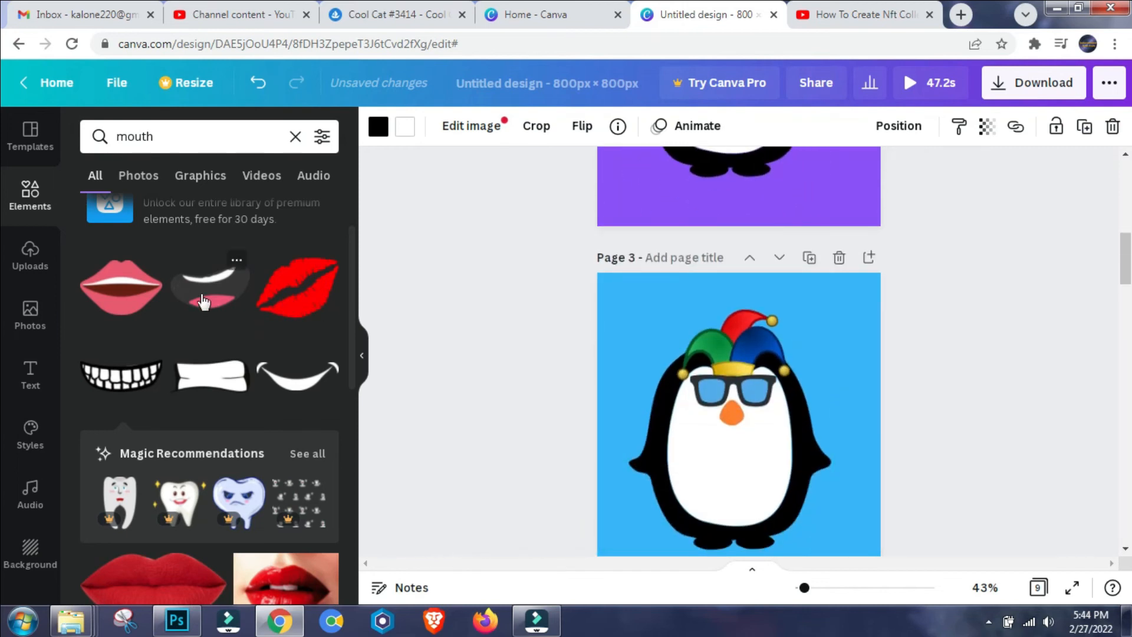
{"action": "left_click_drag", "start_coordinate": [122, 291], "coordinate": [720, 459]}
{"action": "left_click_drag", "start_coordinate": [790, 482], "coordinate": [725, 460]}
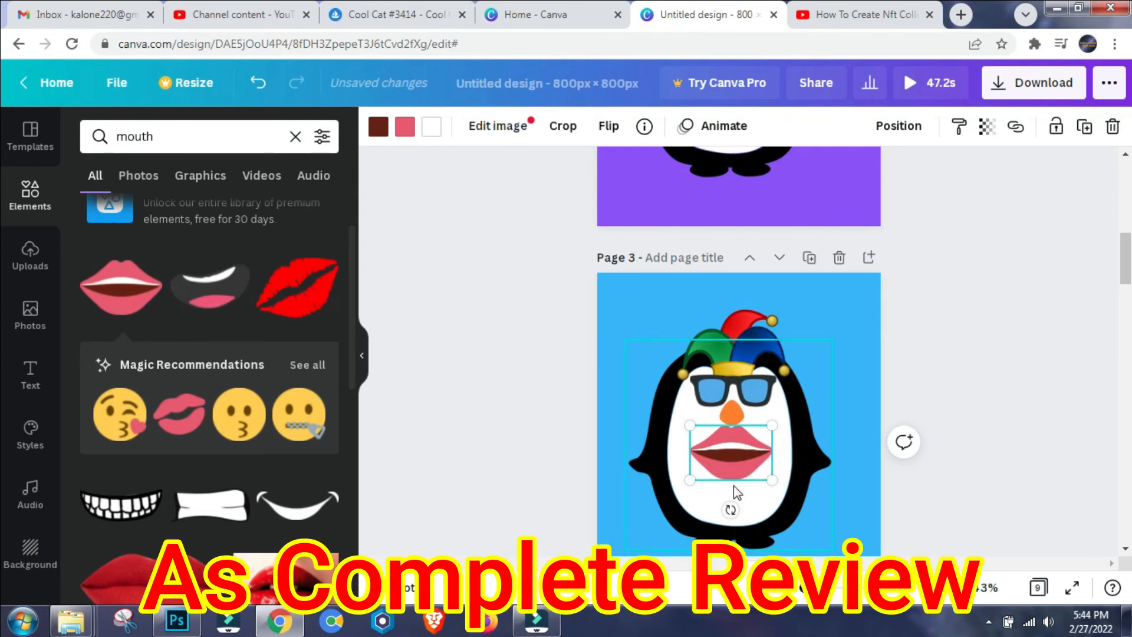
{"action": "scroll", "coordinate": [796, 420], "scroll_direction": "down", "scroll_amount": 2}
{"action": "left_click", "coordinate": [788, 367]}
Add a black and pink mouth graphic to the penguin on page 4, just below the beak.
{"action": "scroll", "coordinate": [785, 402], "scroll_direction": "down", "scroll_amount": 5}
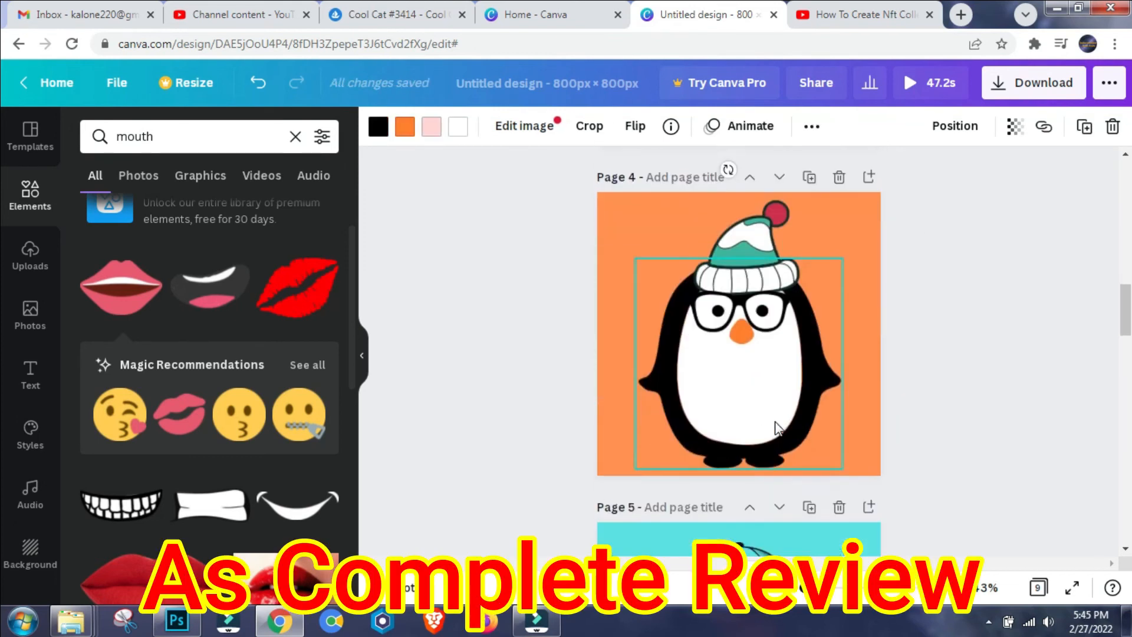
{"action": "scroll", "coordinate": [192, 357], "scroll_direction": "down", "scroll_amount": 1}
{"action": "scroll", "coordinate": [192, 354], "scroll_direction": "down", "scroll_amount": 3}
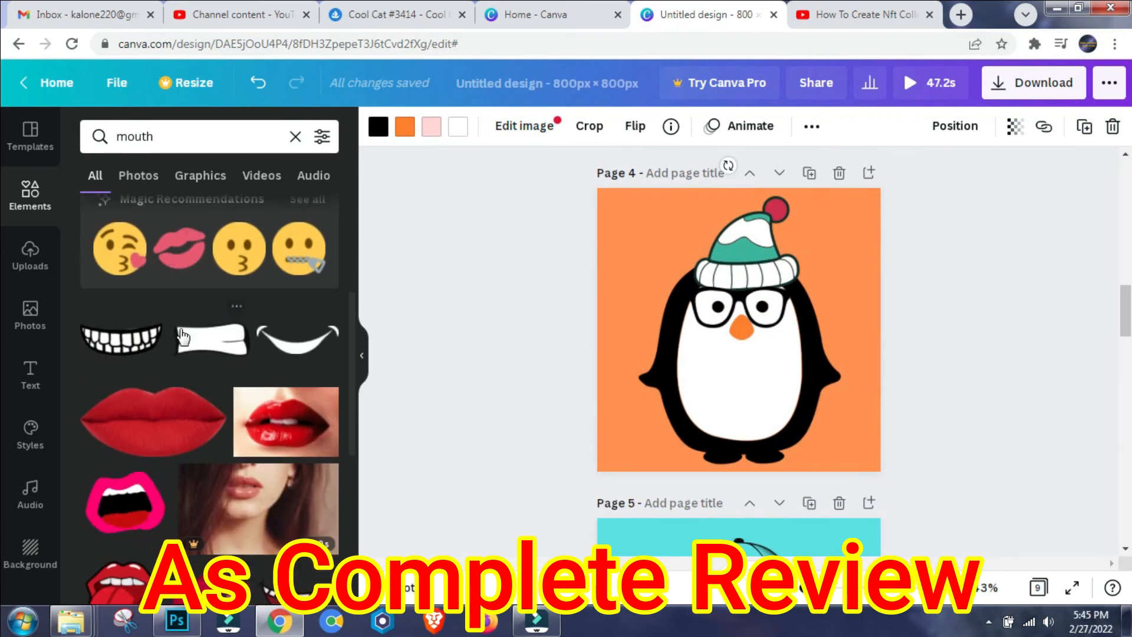
{"action": "scroll", "coordinate": [228, 389], "scroll_direction": "down", "scroll_amount": 1}
{"action": "scroll", "coordinate": [160, 433], "scroll_direction": "down", "scroll_amount": 10}
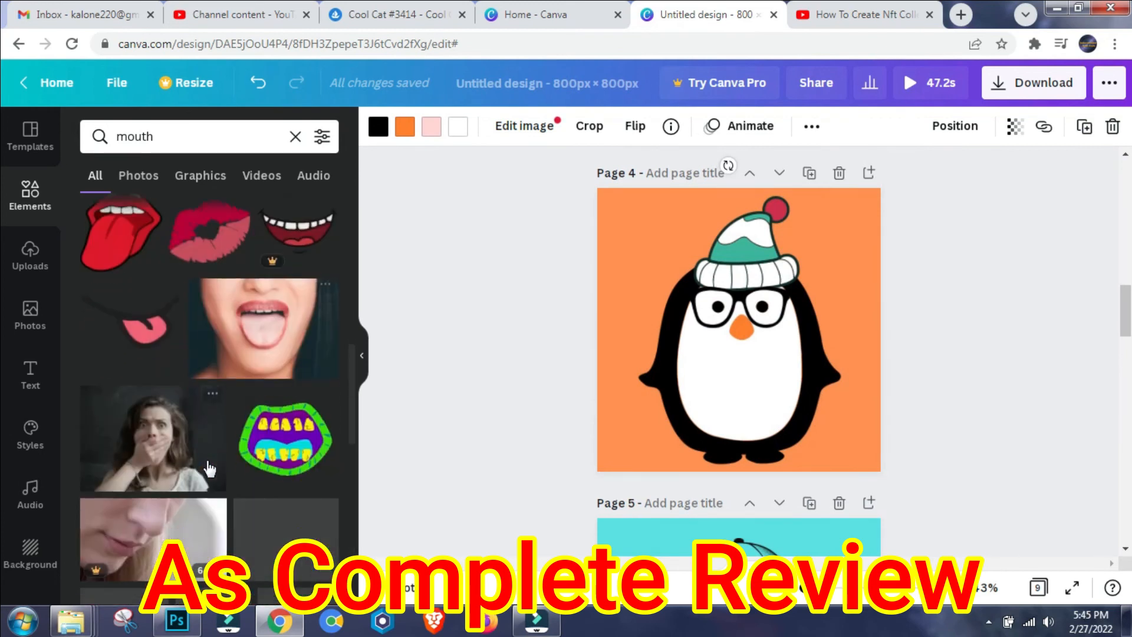
{"action": "left_click_drag", "start_coordinate": [294, 386], "coordinate": [728, 376]}
Add the closed red lips with a black outline to the penguin on page 5, centred just below the beak.
{"action": "scroll", "coordinate": [765, 435], "scroll_direction": "down", "scroll_amount": 4}
{"action": "scroll", "coordinate": [162, 442], "scroll_direction": "down", "scroll_amount": 4}
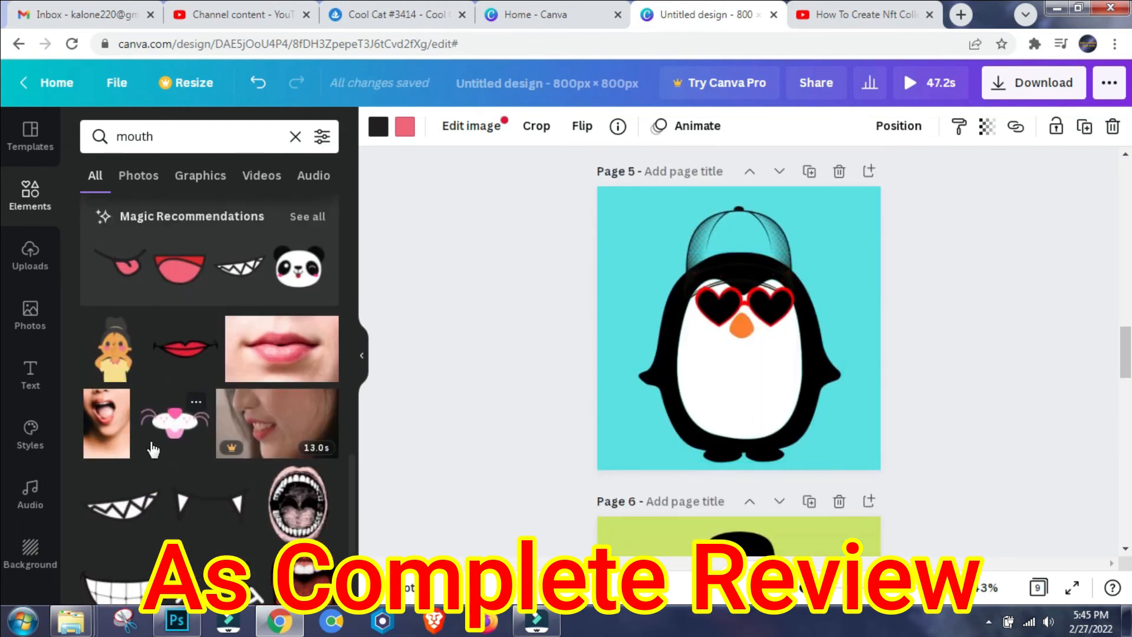
{"action": "left_click_drag", "start_coordinate": [184, 348], "coordinate": [622, 384]}
{"action": "left_click_drag", "start_coordinate": [720, 378], "coordinate": [713, 390]}
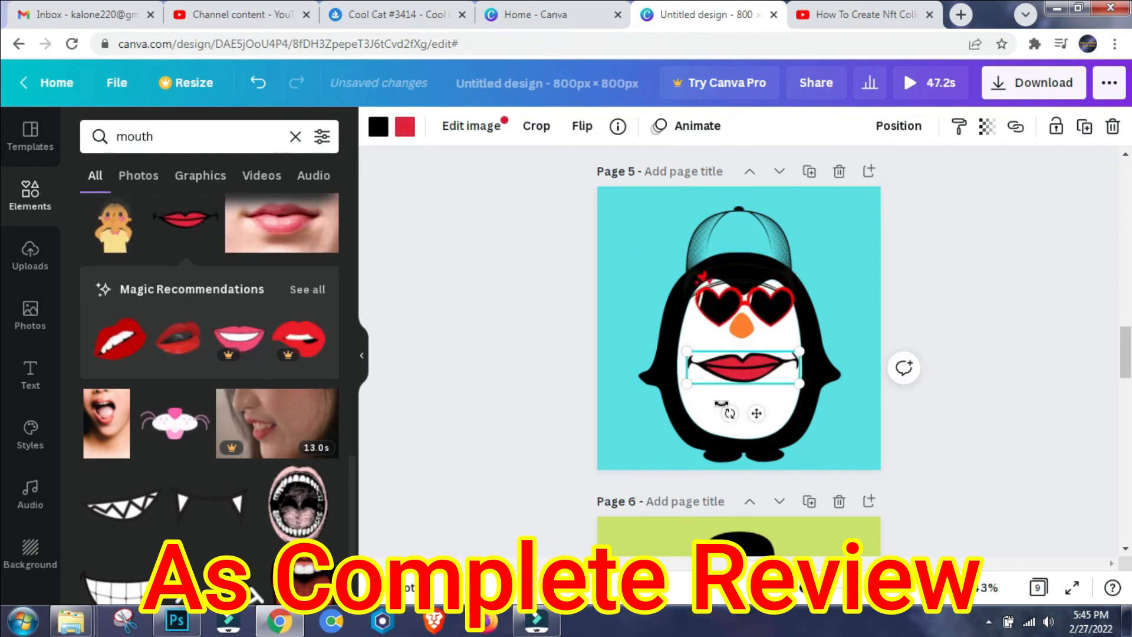
{"action": "left_click", "coordinate": [837, 320]}
Add the jagged-toothed grin to the penguin on page 6, just below the beak.
{"action": "scroll", "coordinate": [807, 438], "scroll_direction": "down", "scroll_amount": 7}
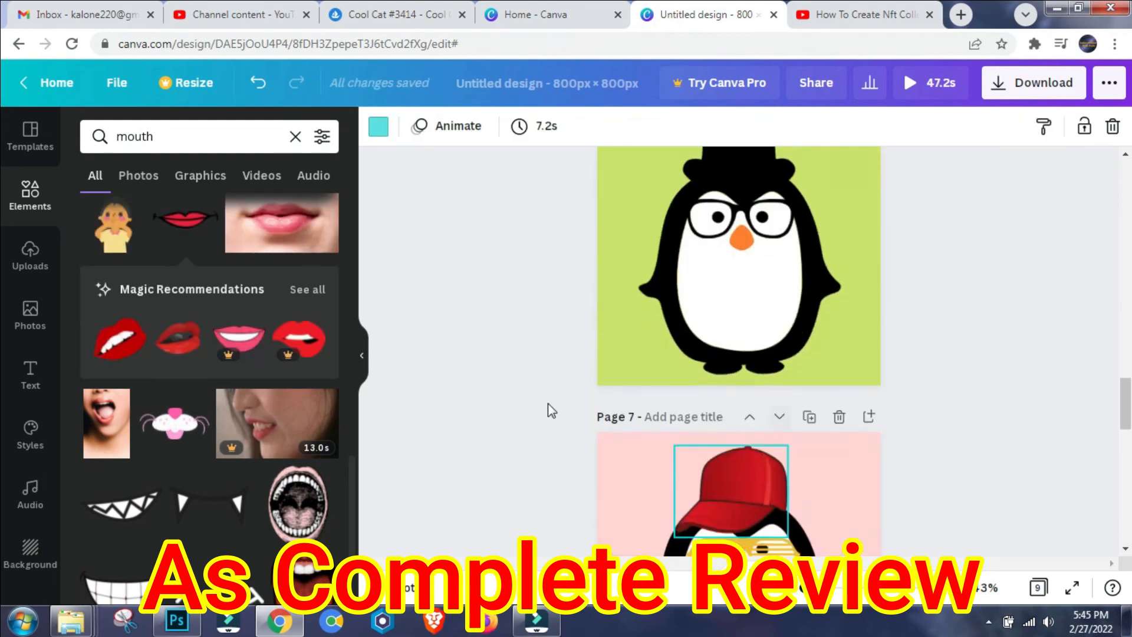
{"action": "scroll", "coordinate": [203, 410], "scroll_direction": "down", "scroll_amount": 3}
{"action": "left_click_drag", "start_coordinate": [117, 367], "coordinate": [742, 323]}
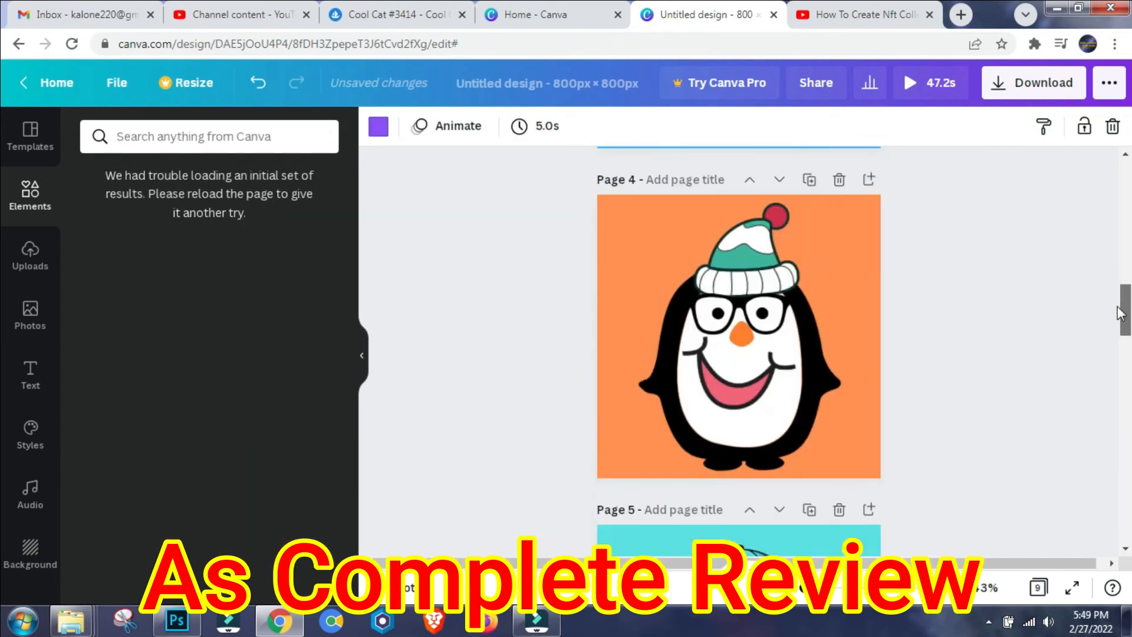
Review the finished penguin pages through page 9 and open the download options for the design.
{"action": "left_click_drag", "start_coordinate": [1120, 322], "coordinate": [1088, 535]}
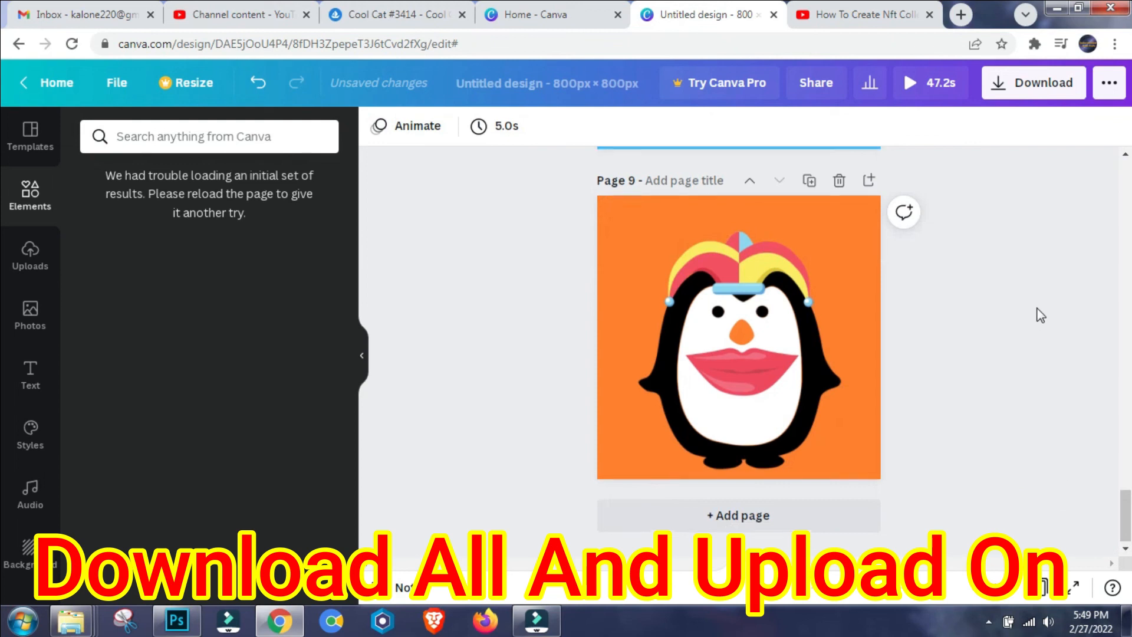
{"action": "left_click", "coordinate": [1024, 88]}
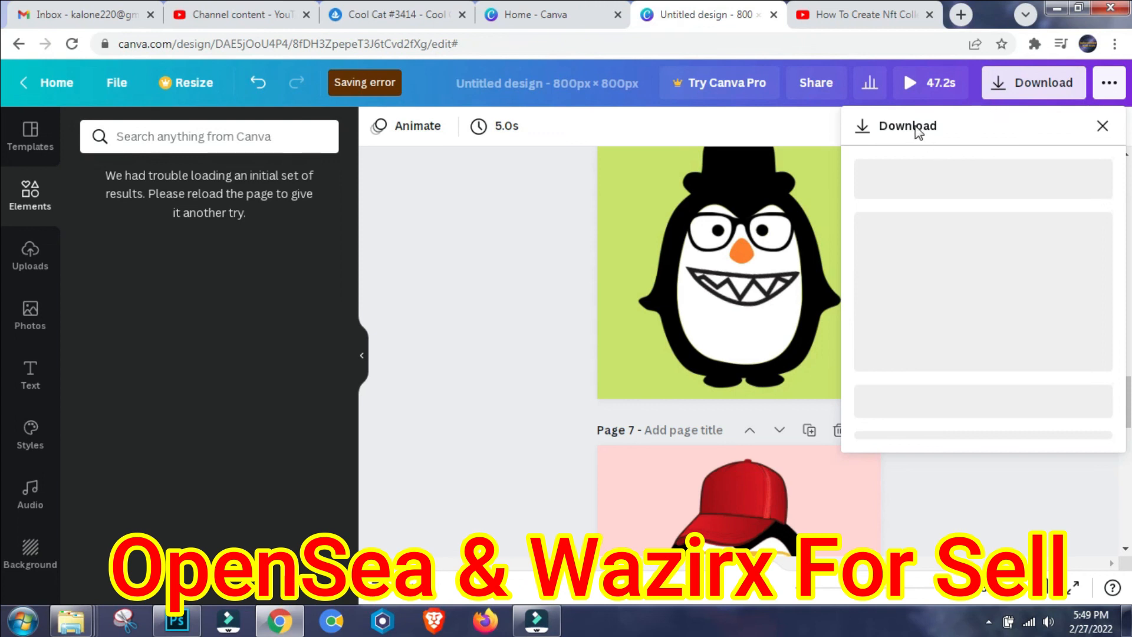
{"action": "left_click", "coordinate": [1025, 88]}
{"action": "left_click", "coordinate": [1024, 88]}
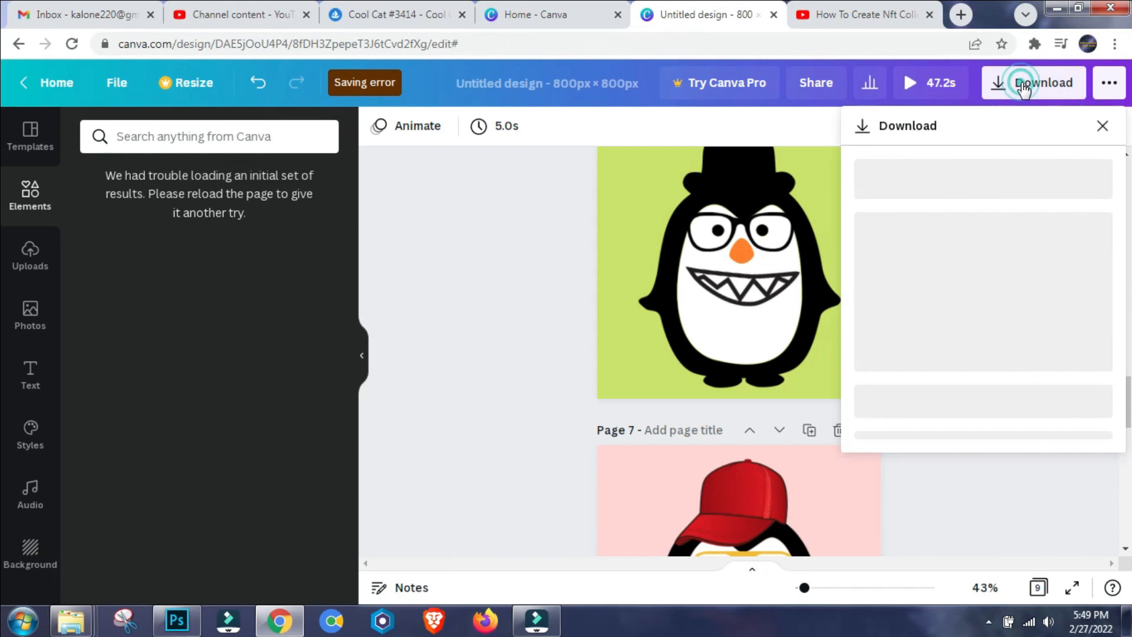